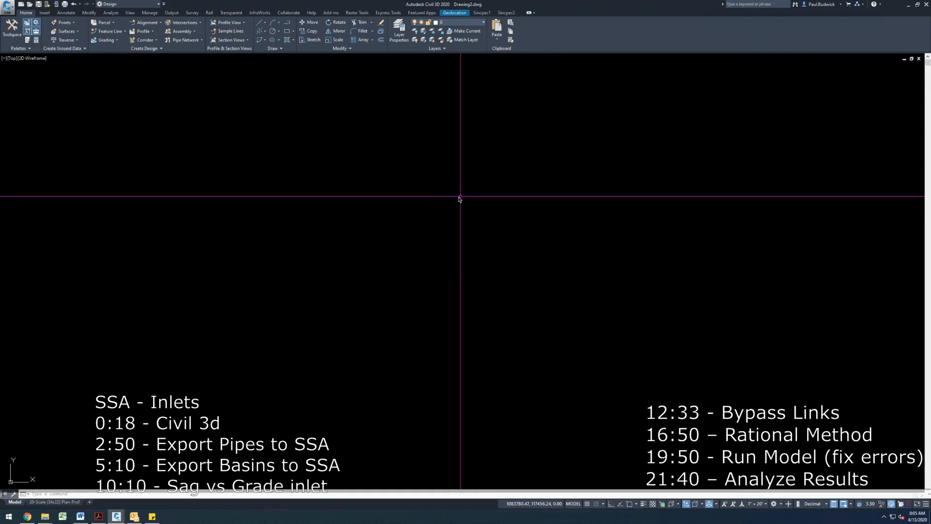
- Create a data reference to the Storm Sewer (onsite) pipe network using the CC- Proposed Storm Sewer (2018-01) parts list
key(ctrl+shift+t)
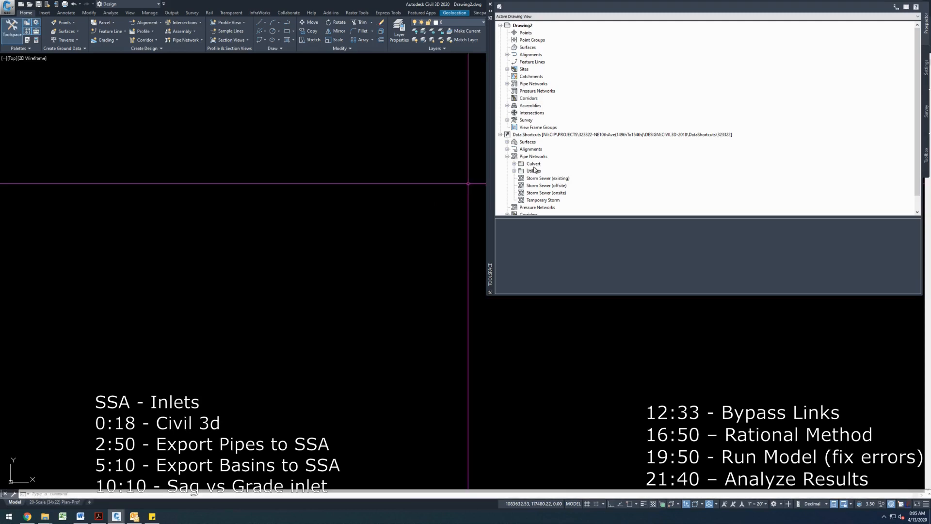
click(533, 193)
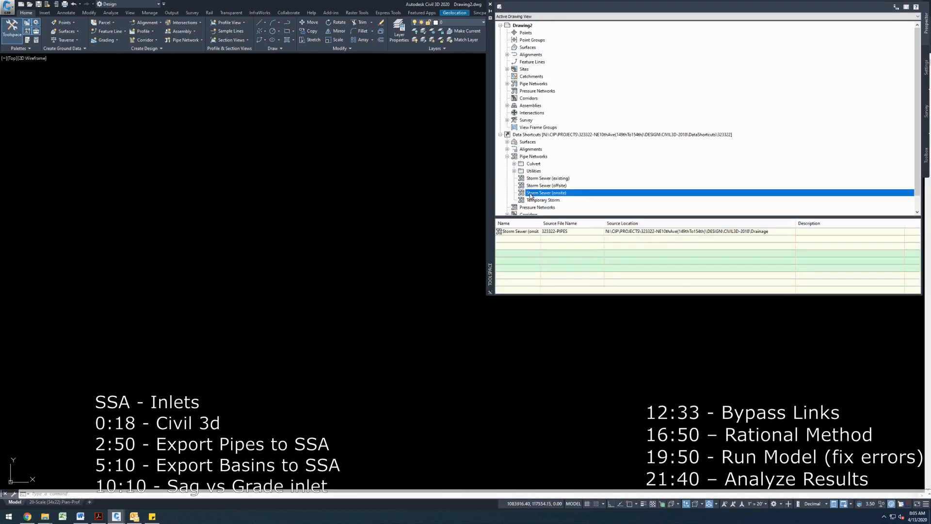
drag(403, 190, 403, 190)
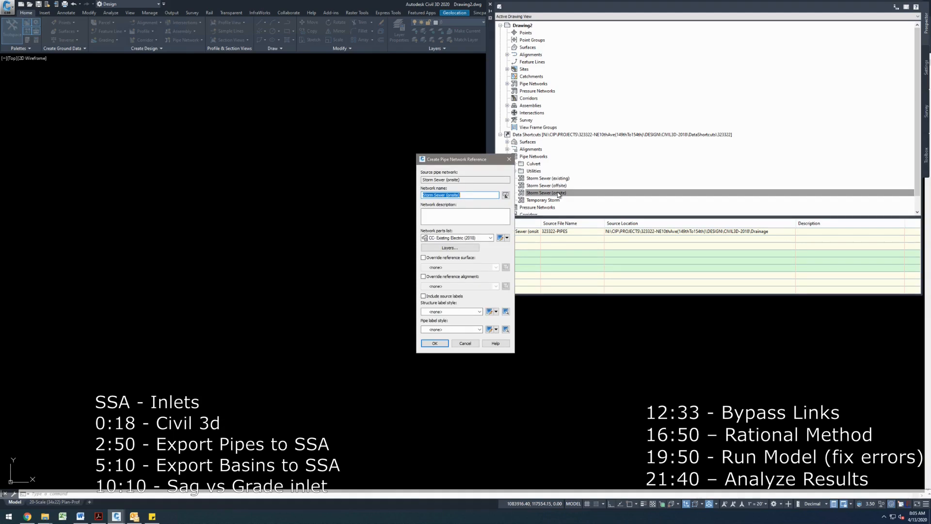
click(489, 238)
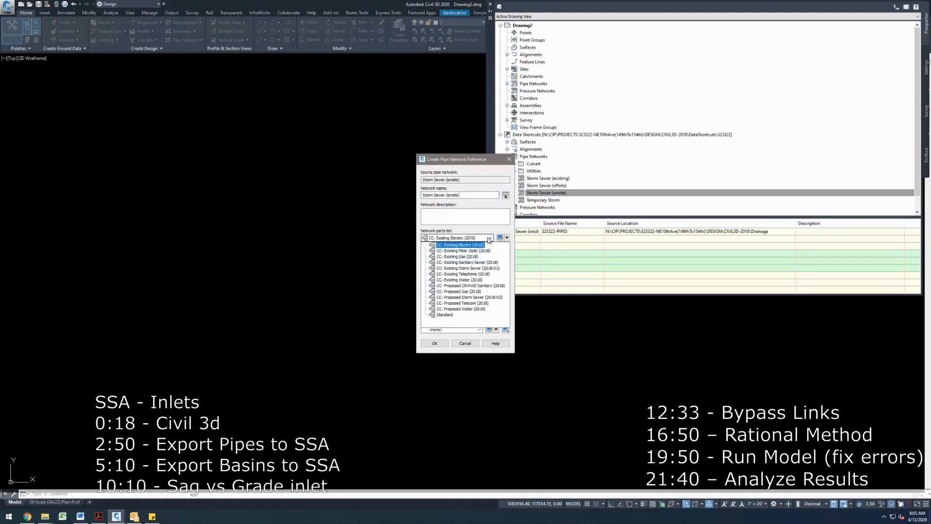
click(473, 299)
click(435, 344)
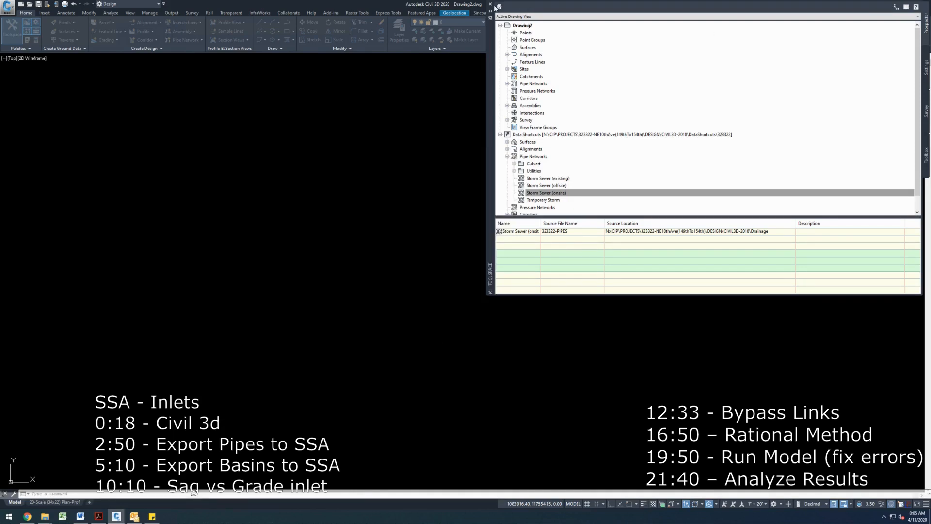
- Promote the referenced Storm Sewer (onsite) pipe network into the drawing
click(490, 4)
text(ze)
key(Return)
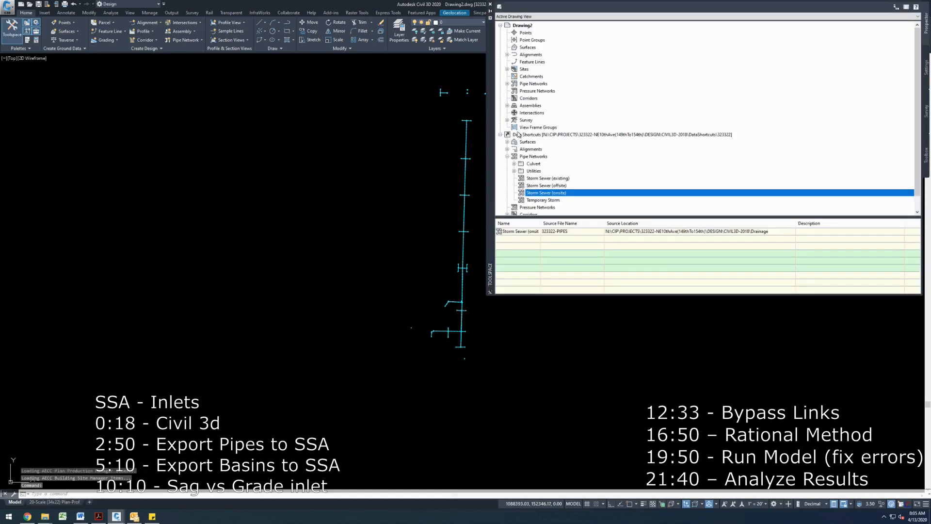
click(507, 83)
click(514, 91)
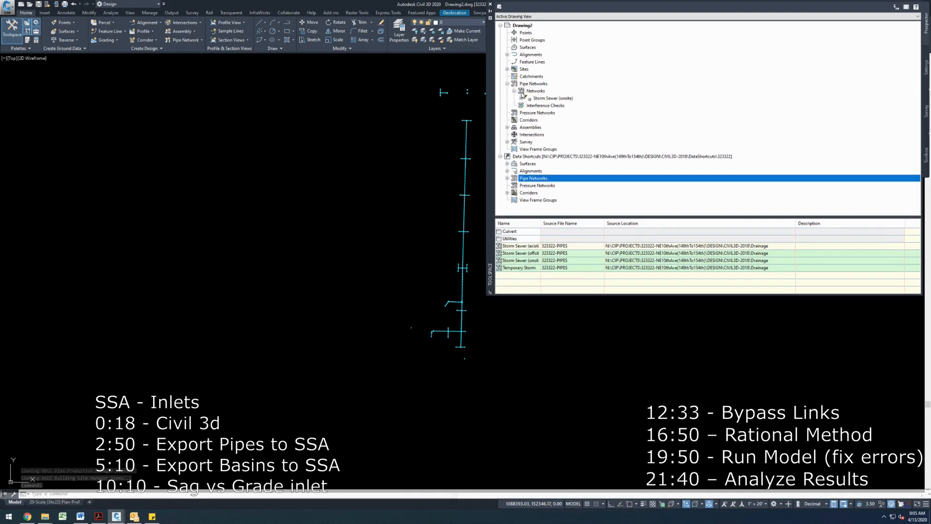
right_click(542, 98)
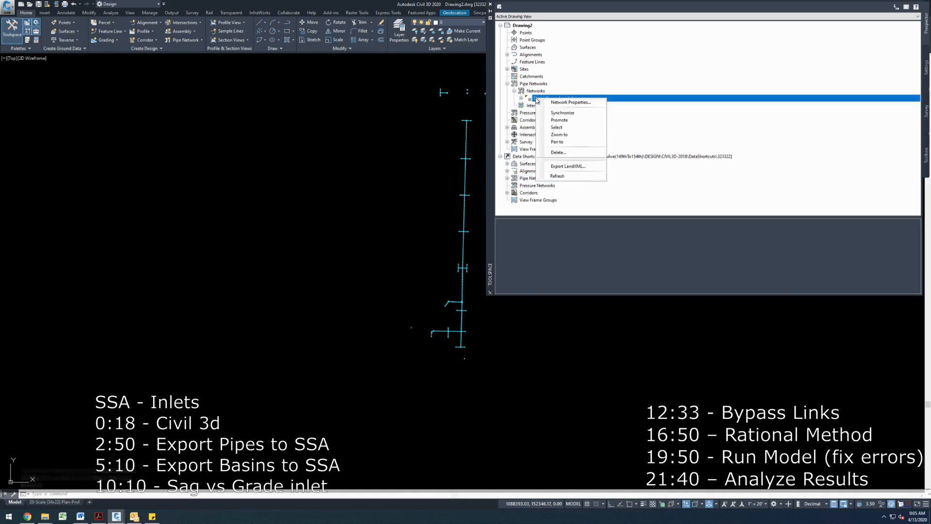
click(566, 120)
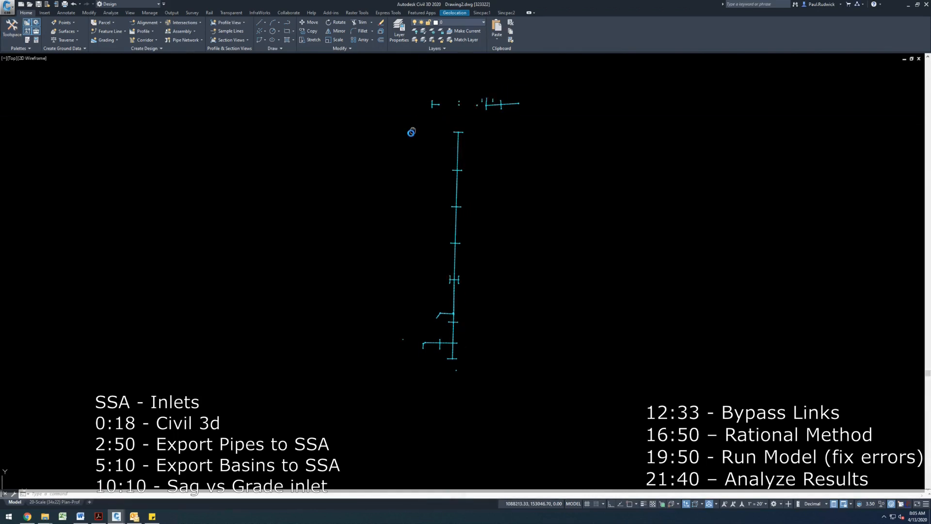
- Delete the pipe network parts at the northern cross street and the lateral at the southwest end
click(413, 94)
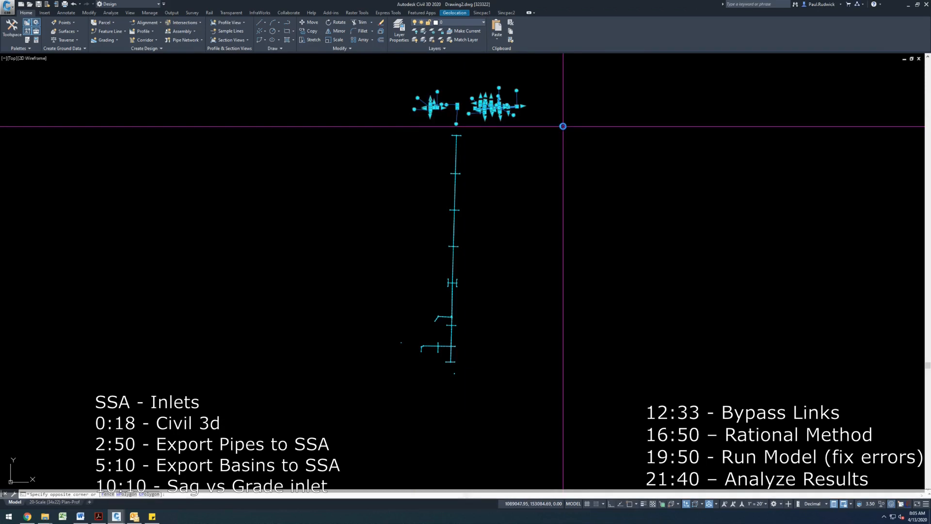
click(563, 126)
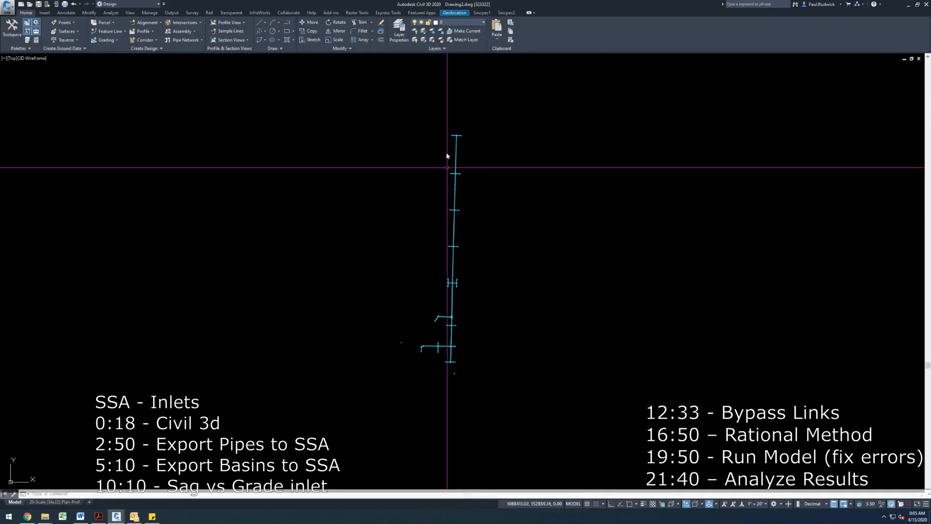
scroll(420, 374, up, 2)
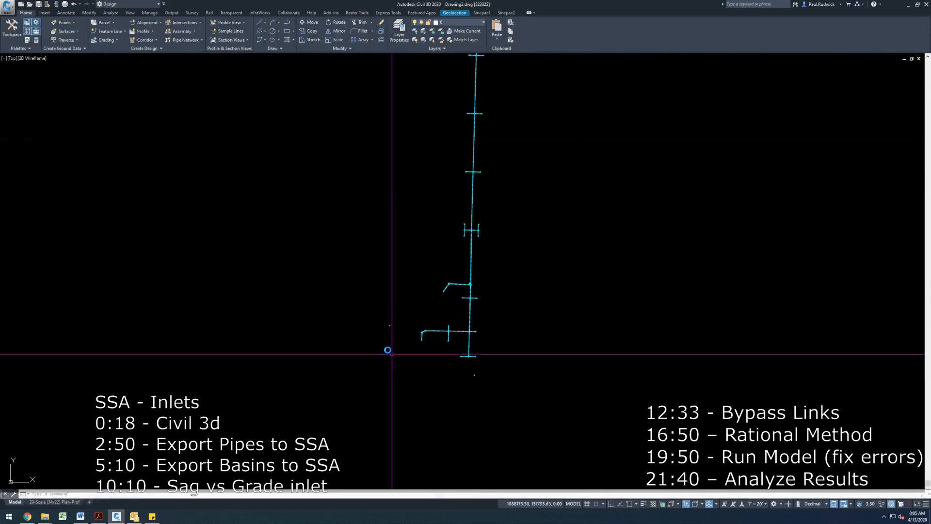
click(376, 320)
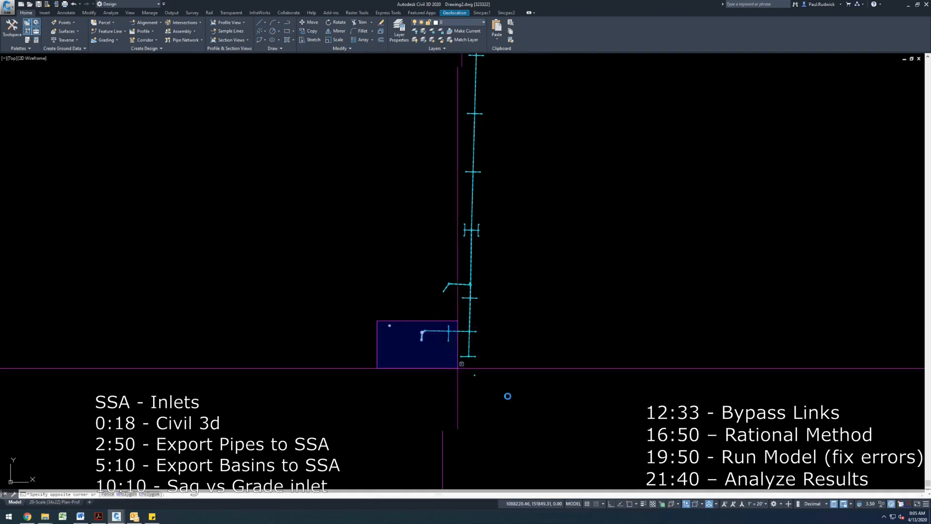
click(528, 405)
key(Delete)
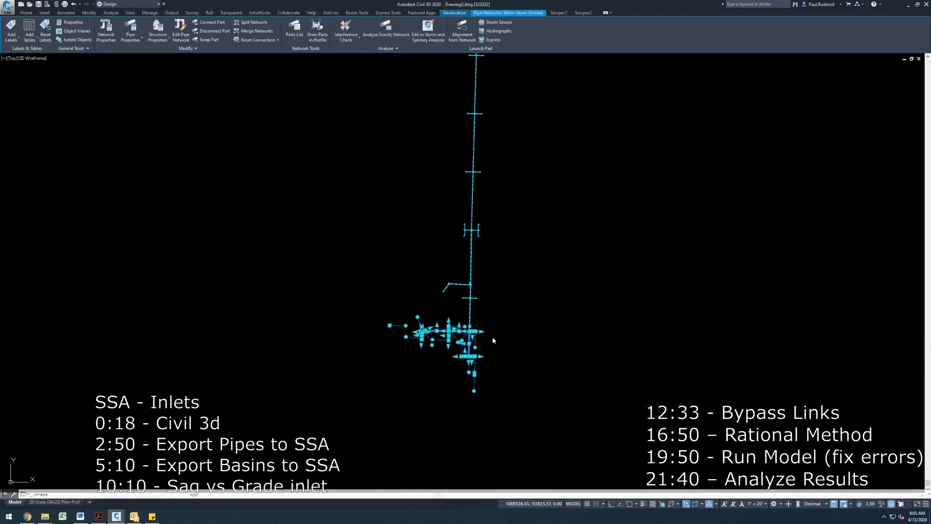
- Delete the northern run of the trunk line with its structures
drag(469, 275, 461, 367)
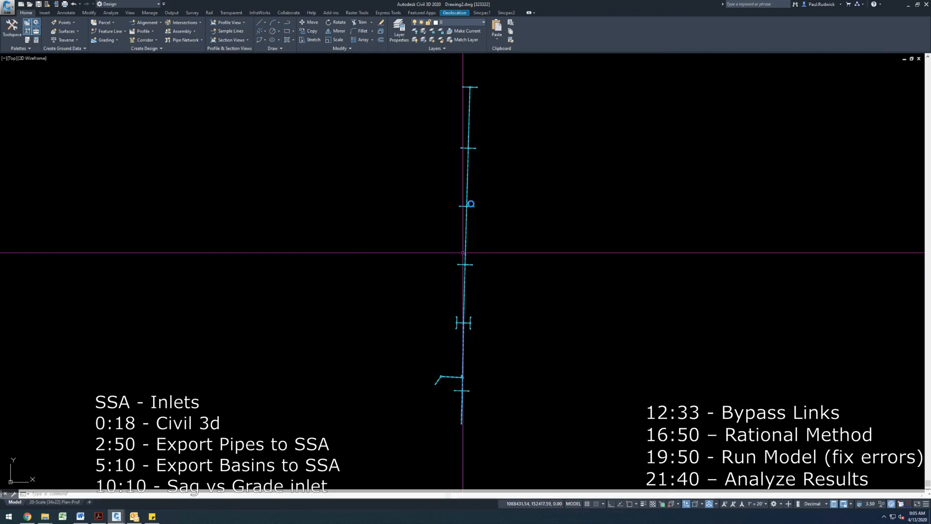
click(451, 82)
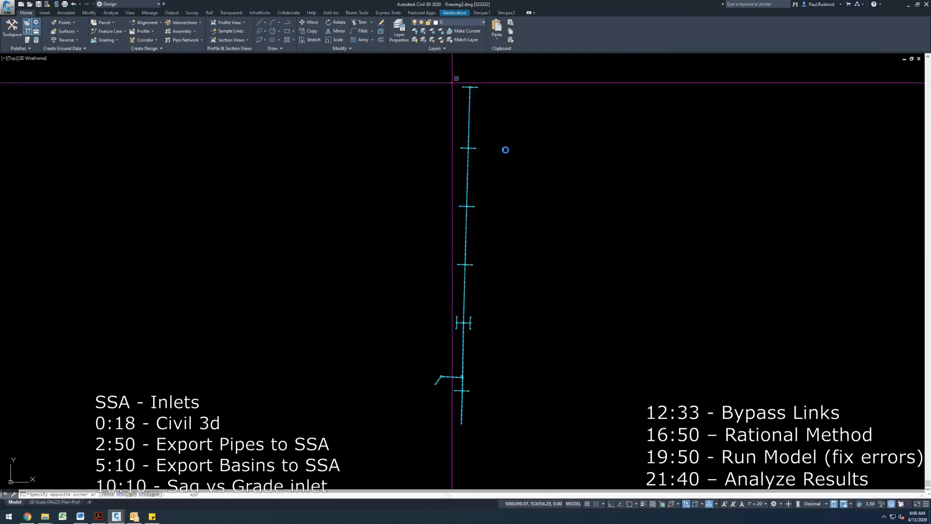
click(526, 215)
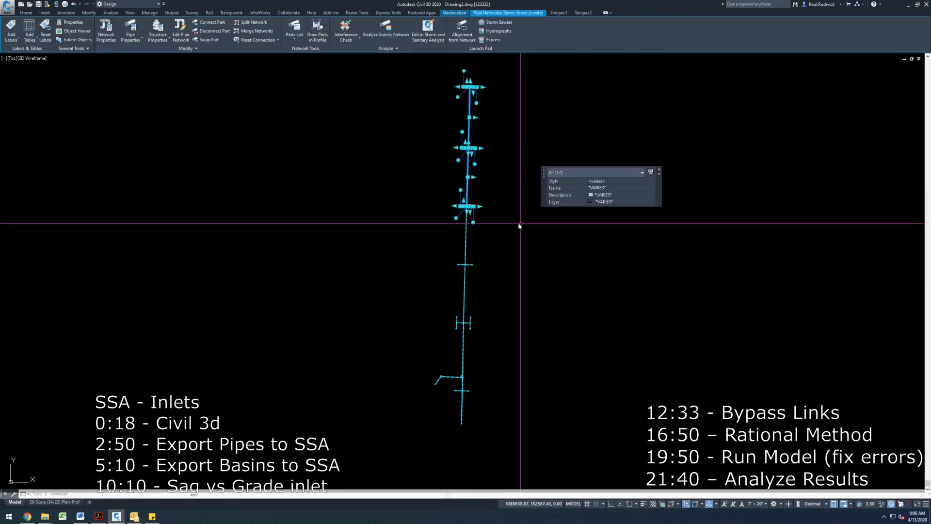
key(Delete)
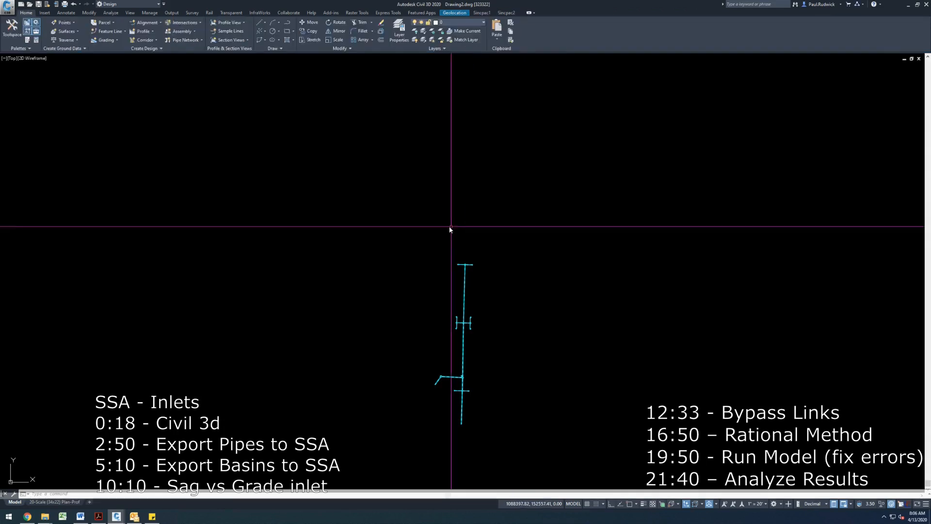
- Delete the southernmost pipe and structure of the trunk line
click(479, 412)
click(452, 432)
key(Delete)
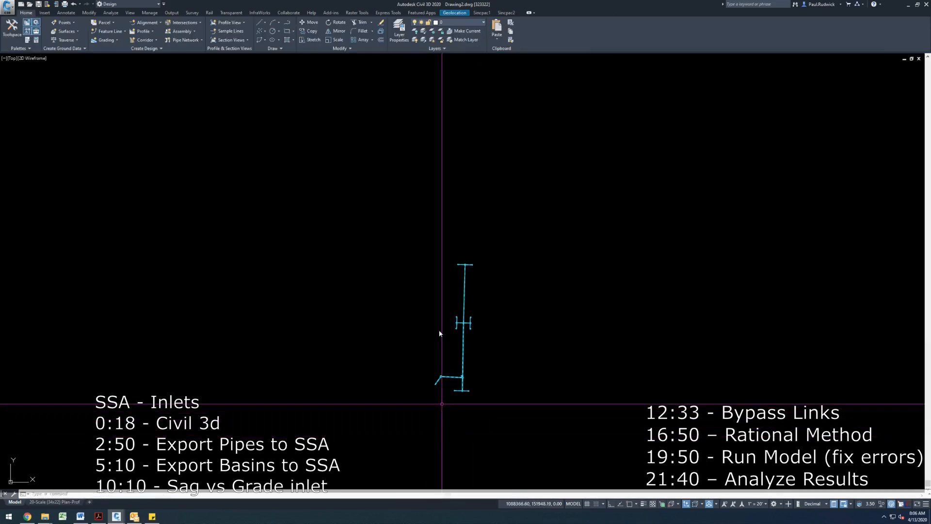
- Turn on the hybrid online map as a background
click(454, 12)
click(117, 38)
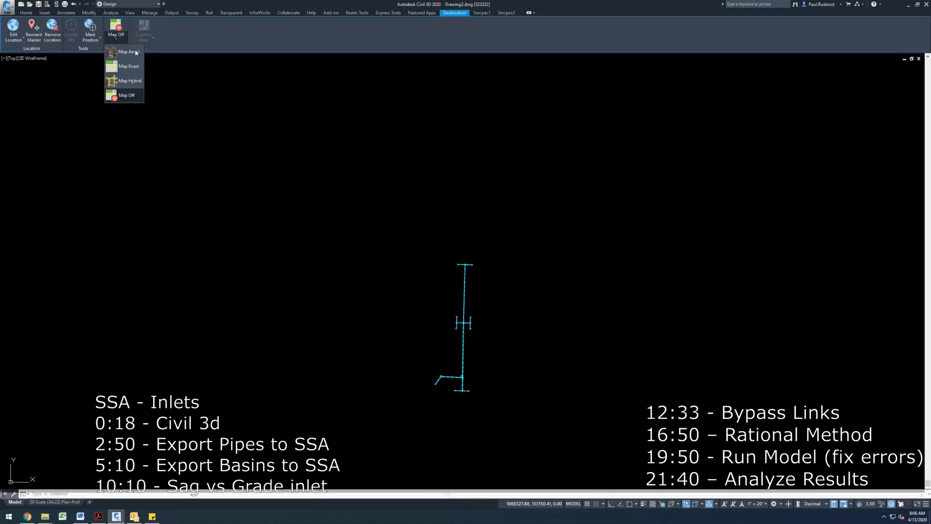
click(127, 80)
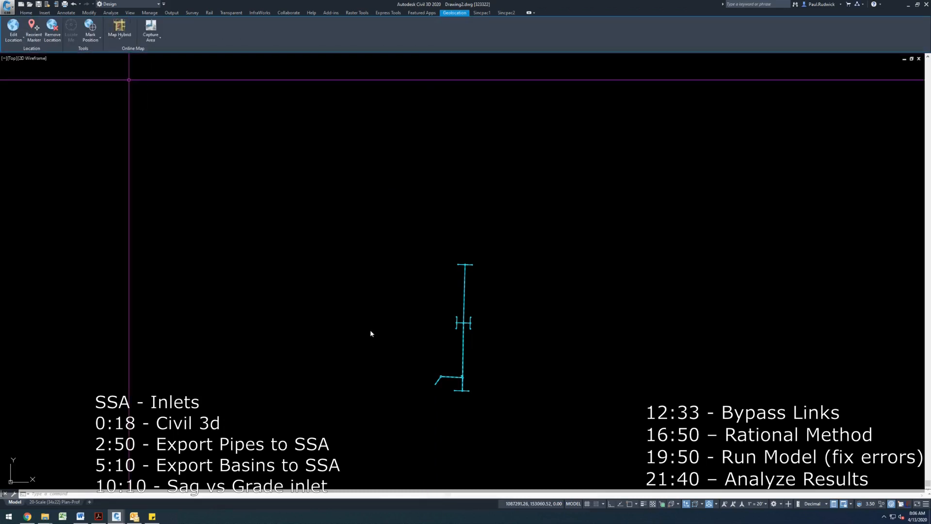
- Attach the 323322-LINEWORK drawing as an external reference
scroll(442, 384, up, 10)
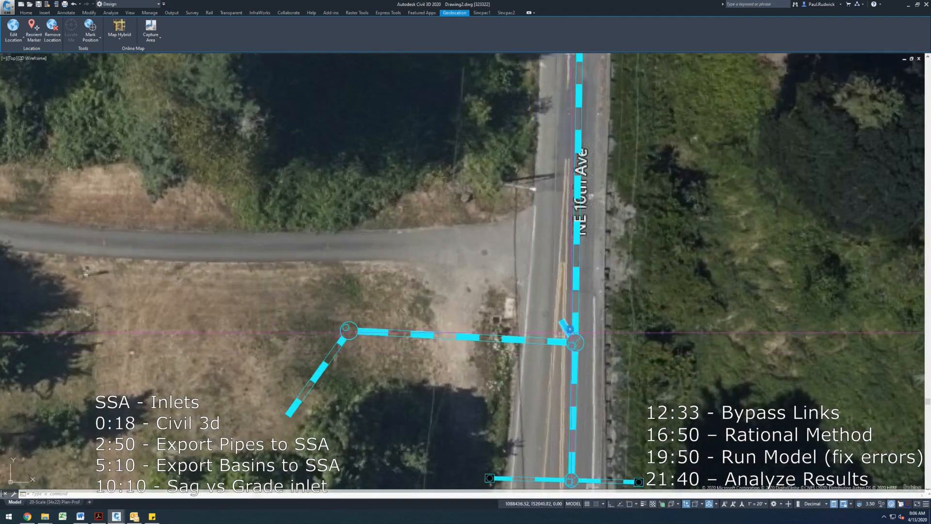
scroll(537, 318, down, 2)
scroll(538, 318, down, 6)
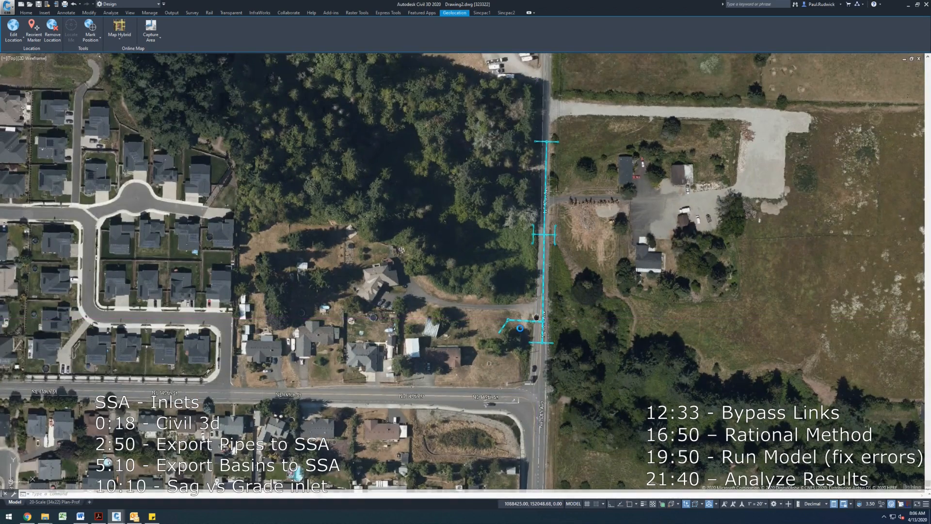
drag(536, 318, 520, 328)
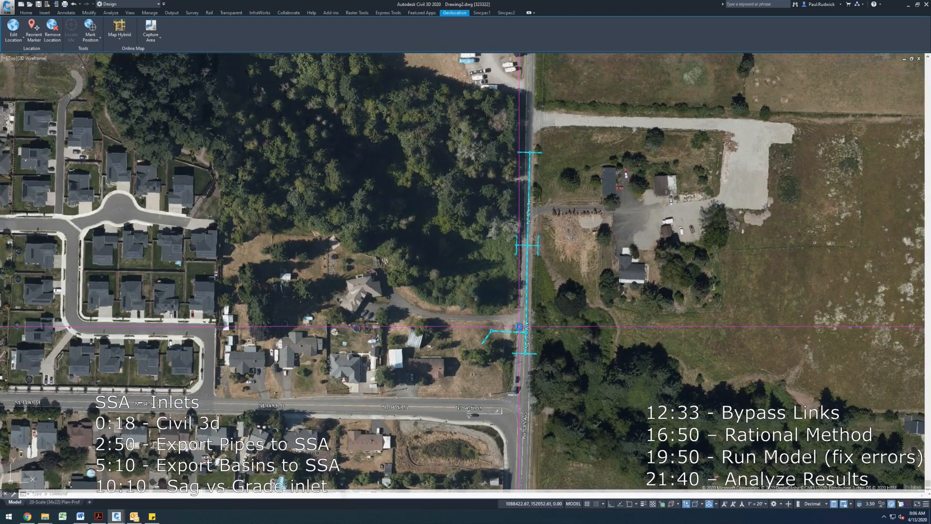
drag(519, 325, 481, 327)
text(xr)
key(Return)
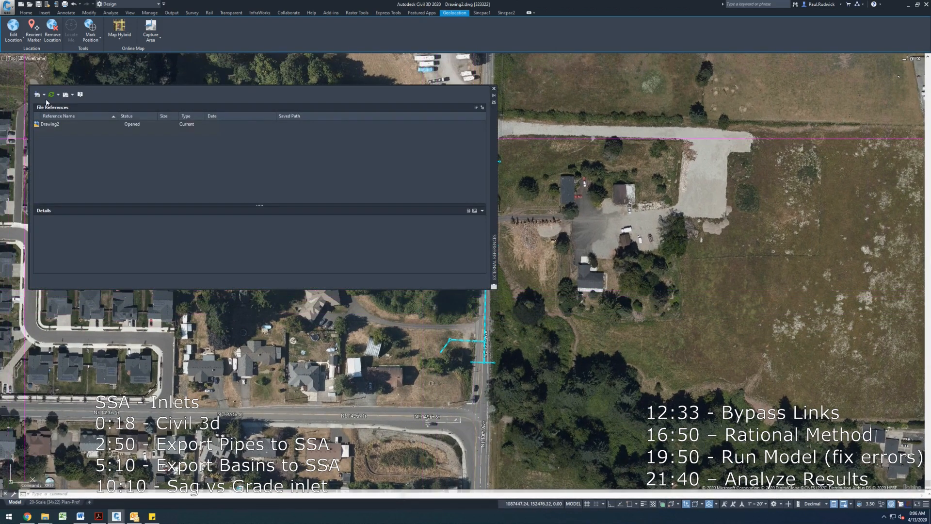
click(38, 96)
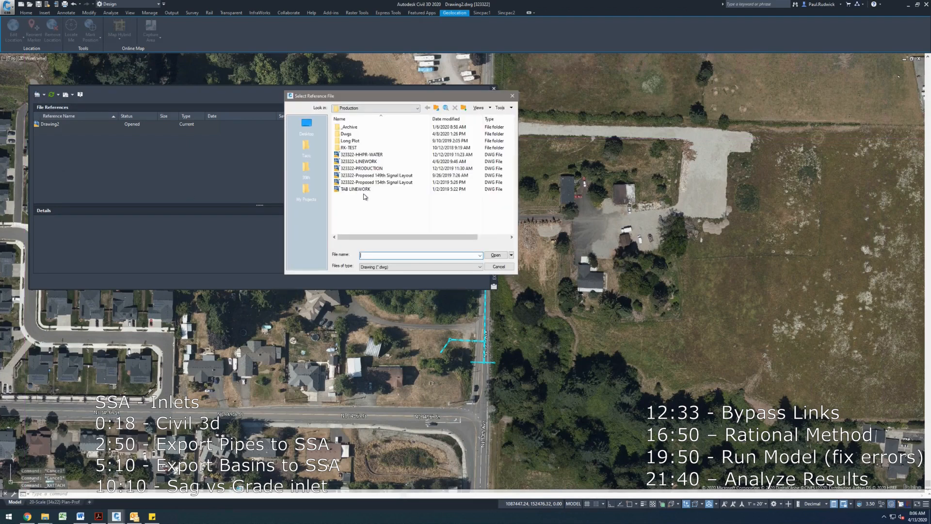
click(381, 162)
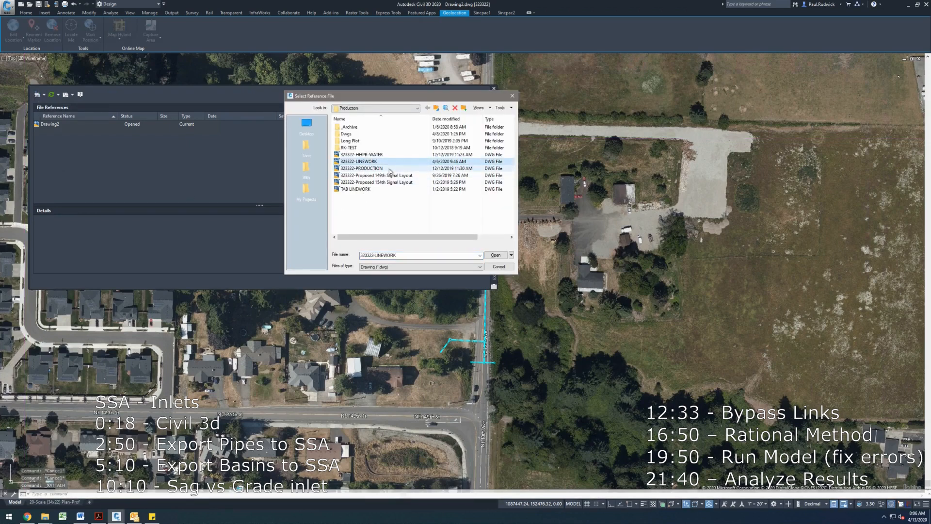
key(Return)
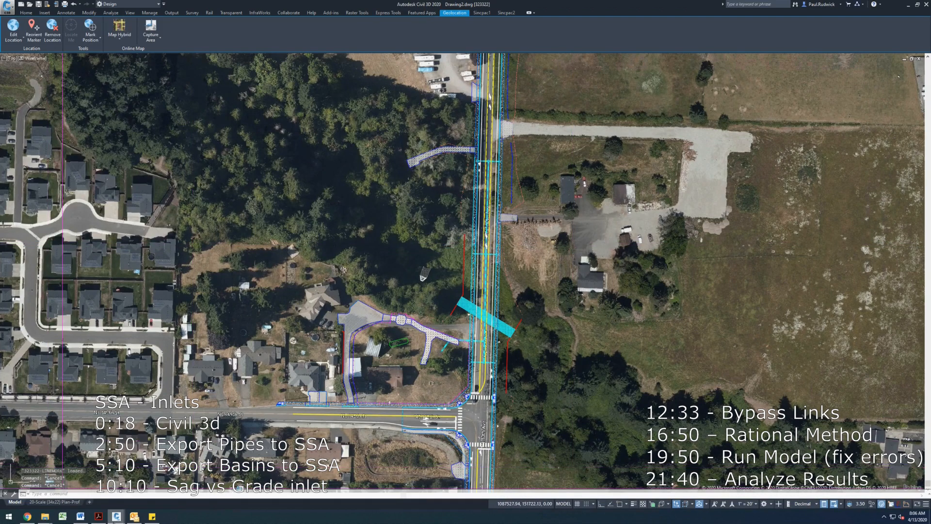
- Switch to the 323322-Conveyance-Inlet drawing and select all polylines similar to the onsite basin boundary
click(116, 516)
click(92, 489)
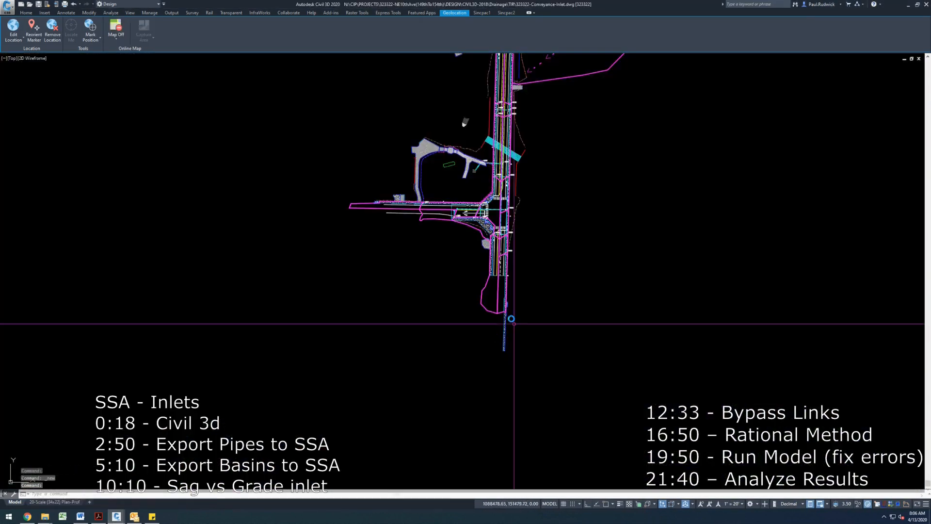
click(487, 310)
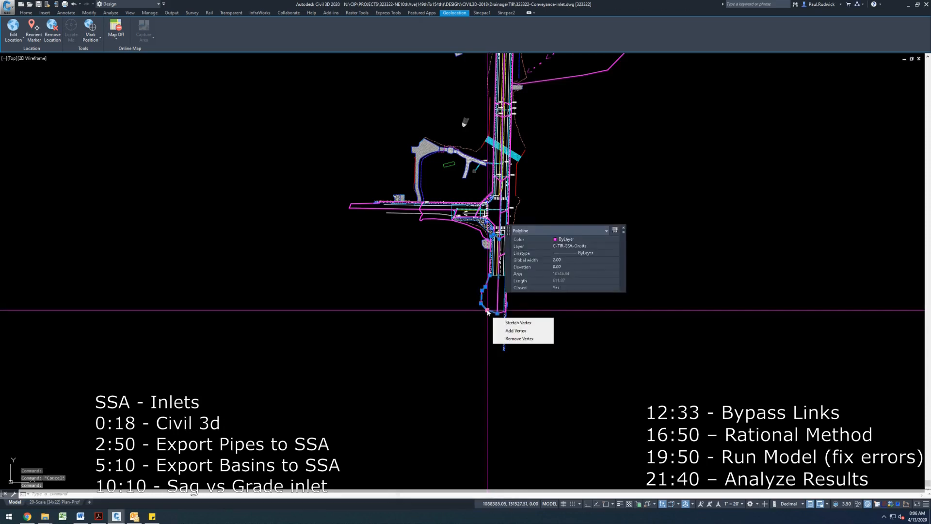
right_click(488, 311)
click(538, 485)
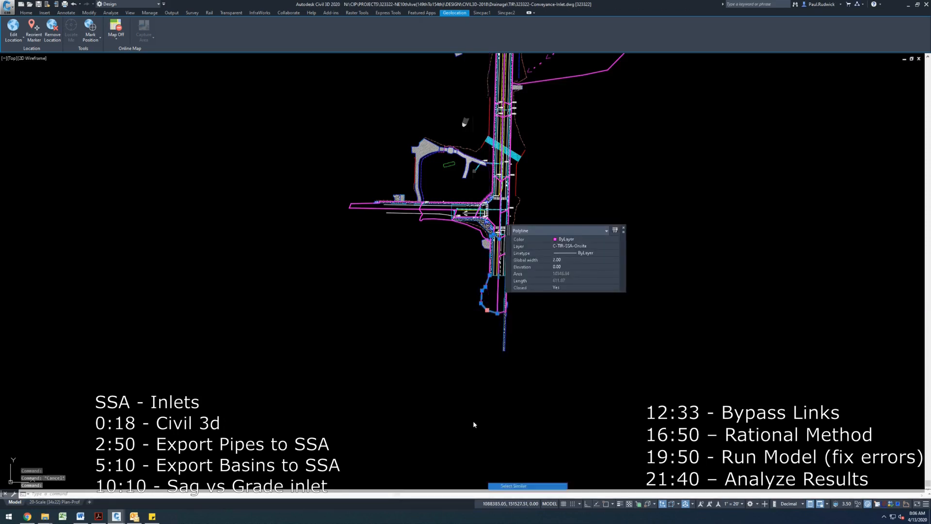
- Copy the selected basin polylines to the clipboard with base point 0,0
key(ctrl+shift+c)
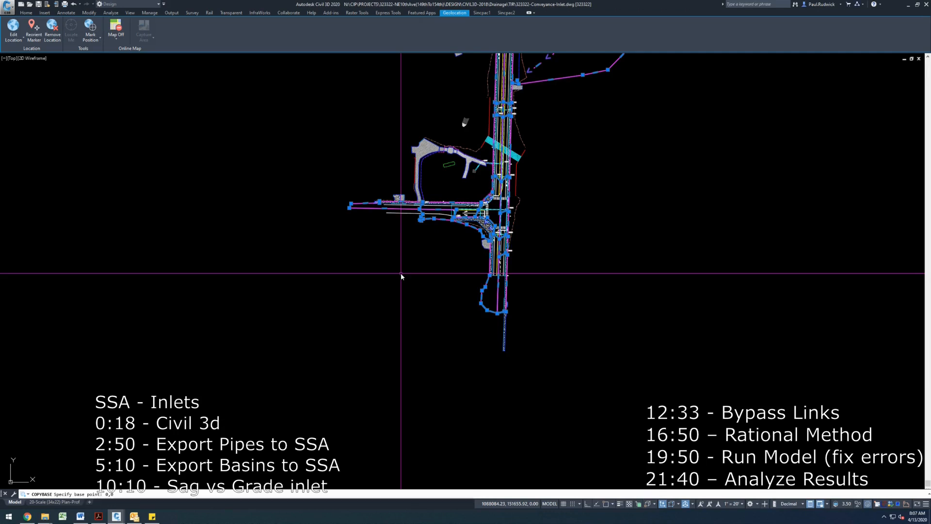
key(Return)
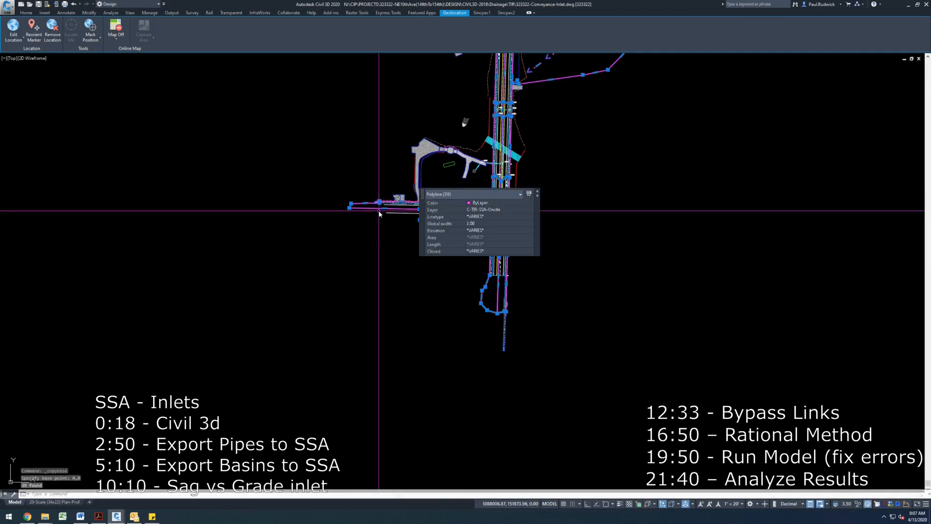
right_click(379, 214)
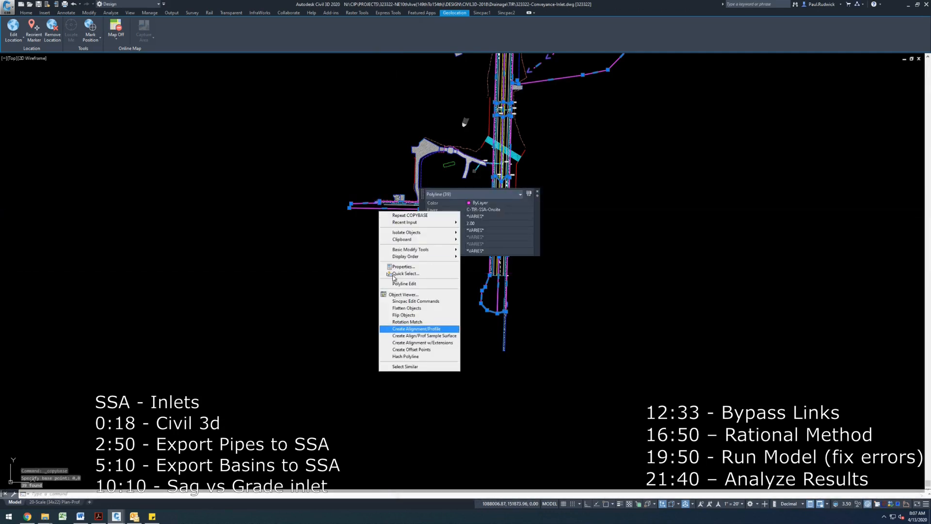
key(Escape)
key(Escape)
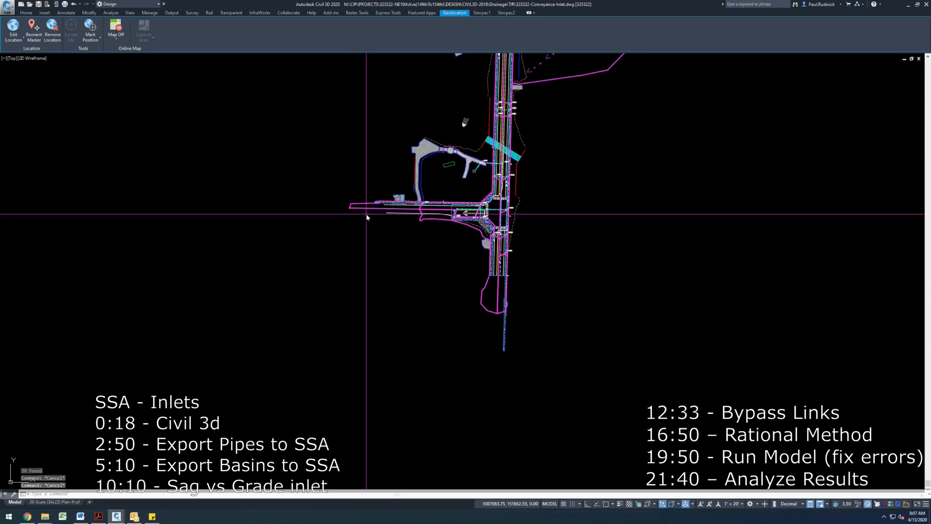
- Copy the onsite basin polyline to the clipboard using Copy with Base Point and a picked base point
click(369, 206)
right_click(365, 214)
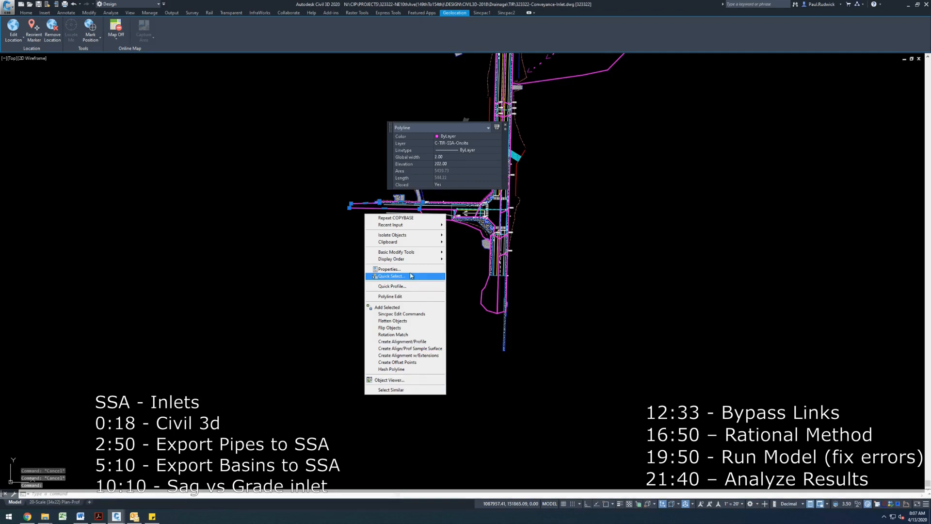
mouse_move(418, 242)
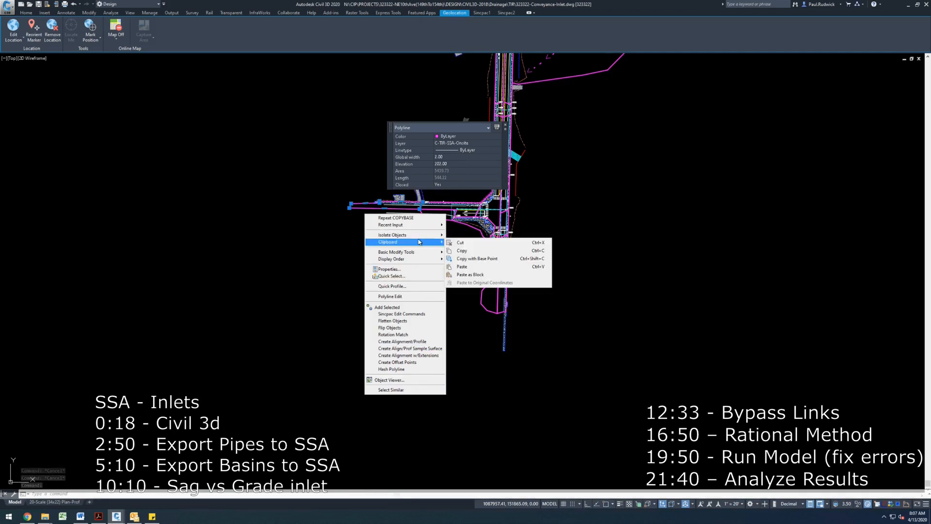
click(509, 261)
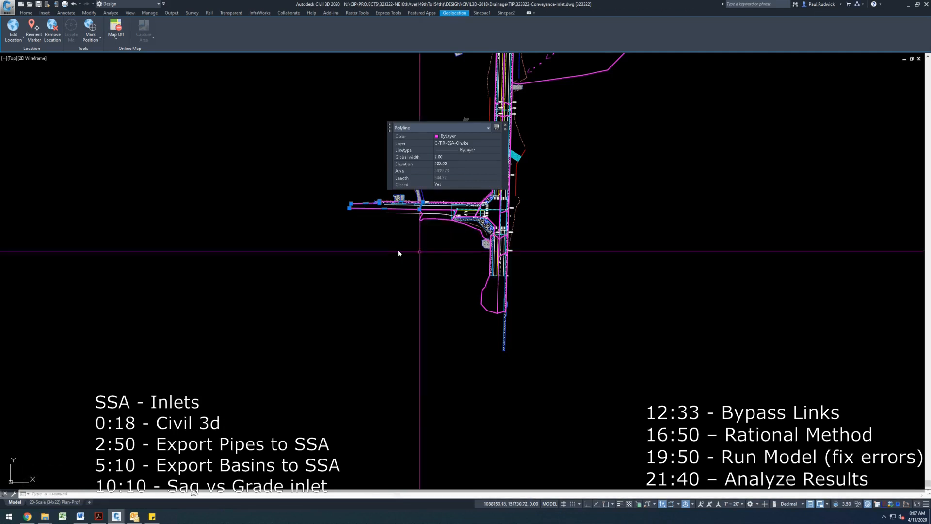
click(398, 247)
- Switch to Drawing2 and paste the copied basin polylines at insertion point 0,0
mouse_move(118, 518)
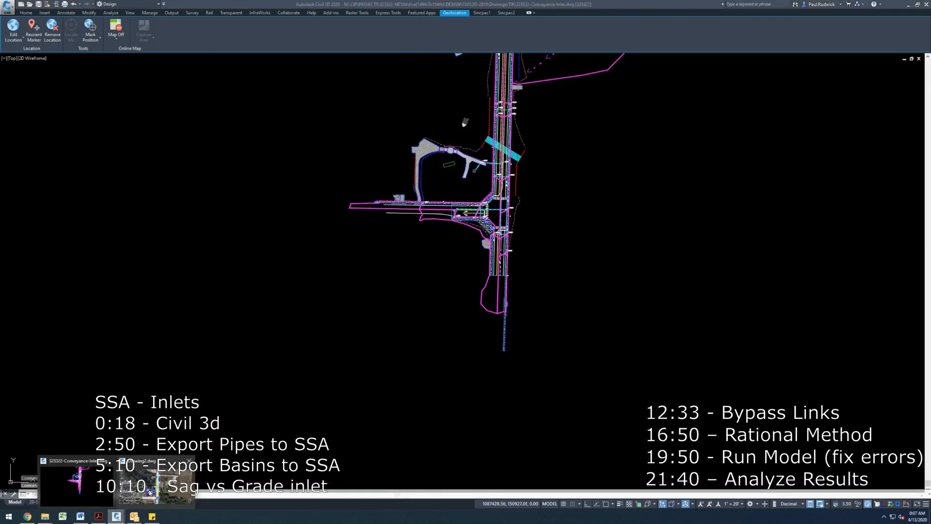
click(132, 505)
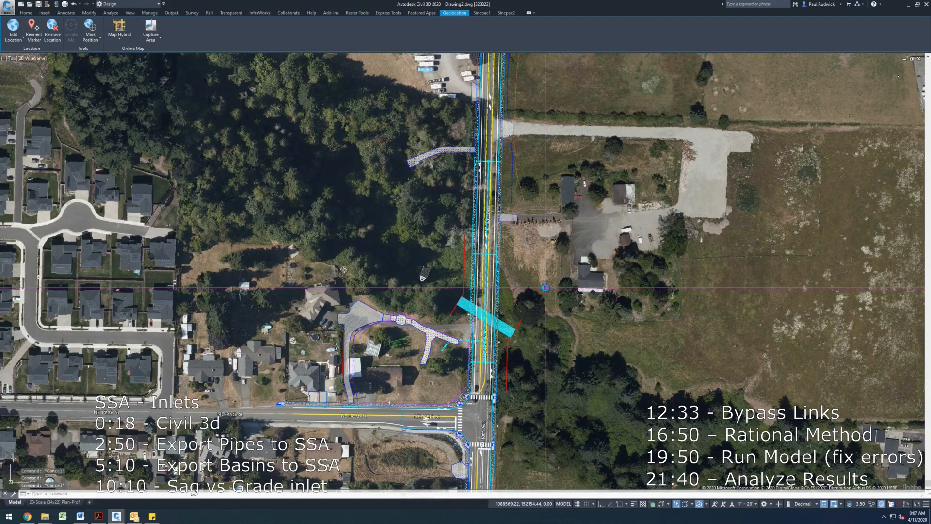
key(ctrl+v)
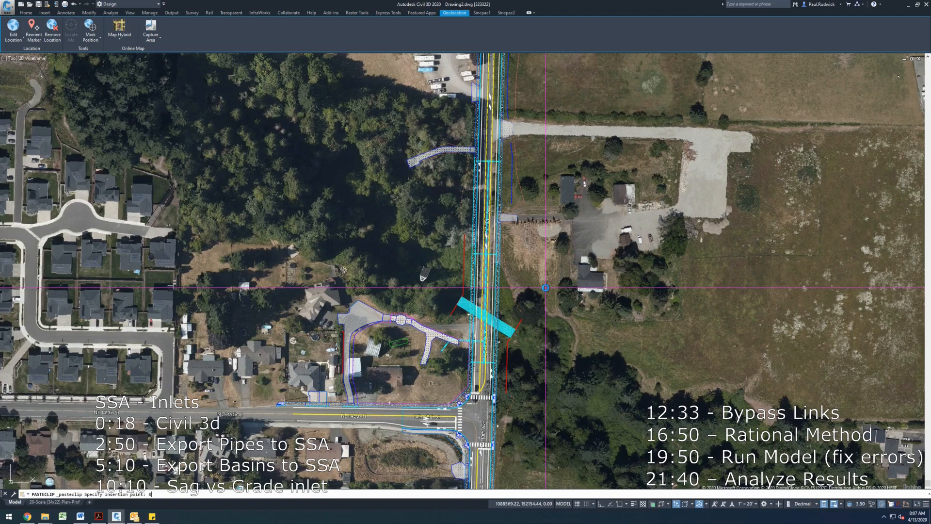
text(0,0)
key(Return)
key(Escape)
- Isolate the layer of the pasted onsite basin polylines using command 11
scroll(546, 287, down, 3)
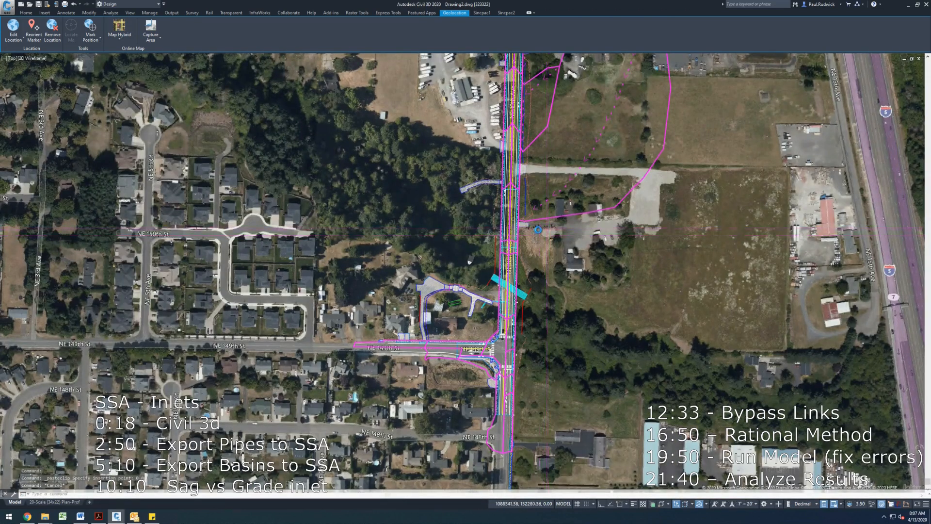
scroll(538, 229, down, 3)
text(11)
key(Return)
click(517, 236)
key(Return)
- Window-select and delete the unneeded basin polylines at the north end and along the road
click(578, 242)
click(506, 84)
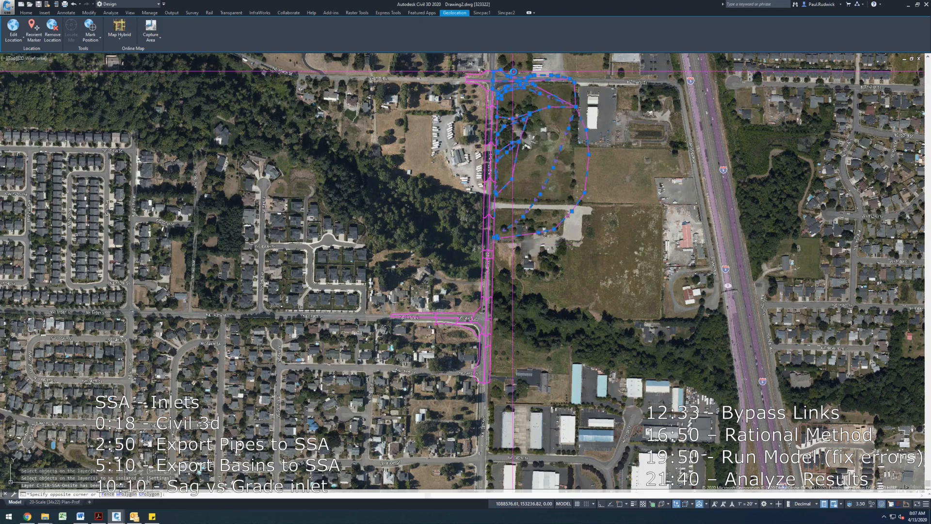
key(Delete)
click(508, 84)
click(440, 63)
key(Delete)
drag(439, 258, 440, 232)
click(511, 383)
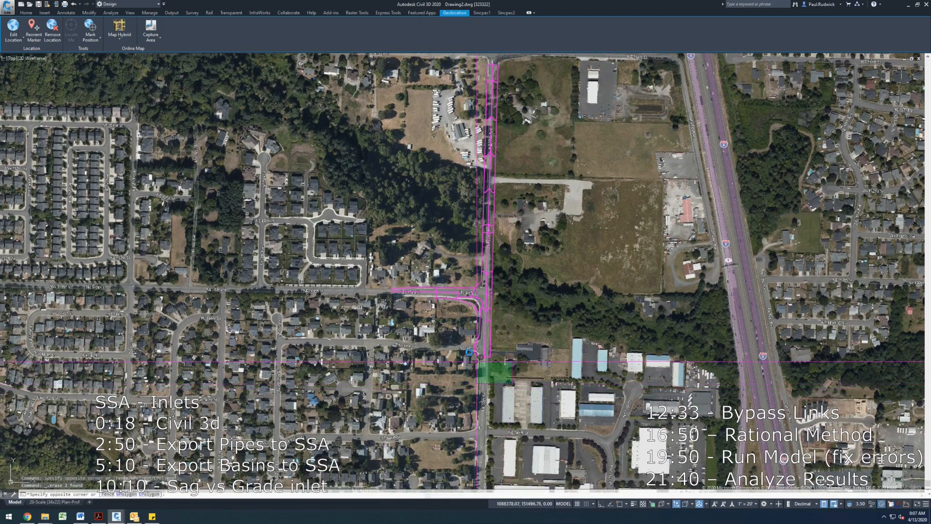
click(462, 323)
key(Delete)
- Delete the remaining extra polylines around the intersection near the bottom of the corridor
click(505, 320)
click(484, 315)
key(Delete)
click(453, 315)
click(410, 275)
key(Delete)
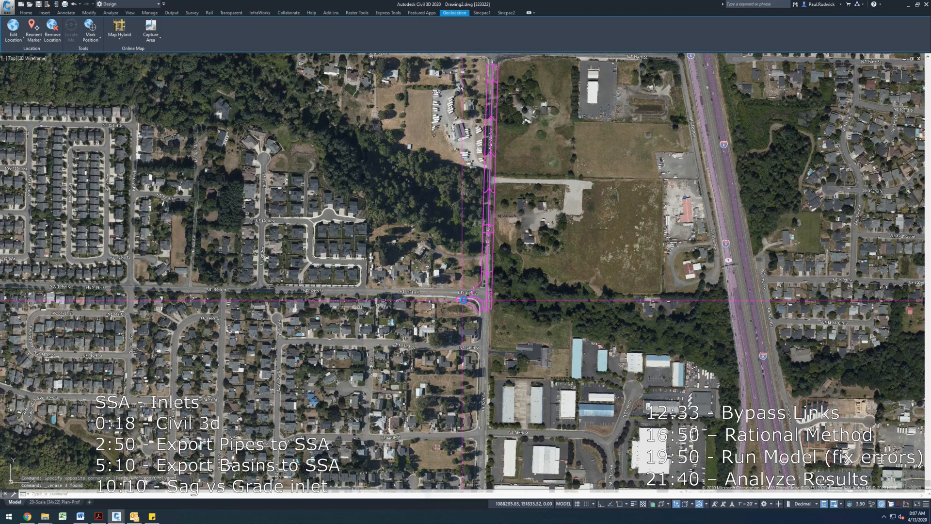
click(465, 302)
key(Delete)
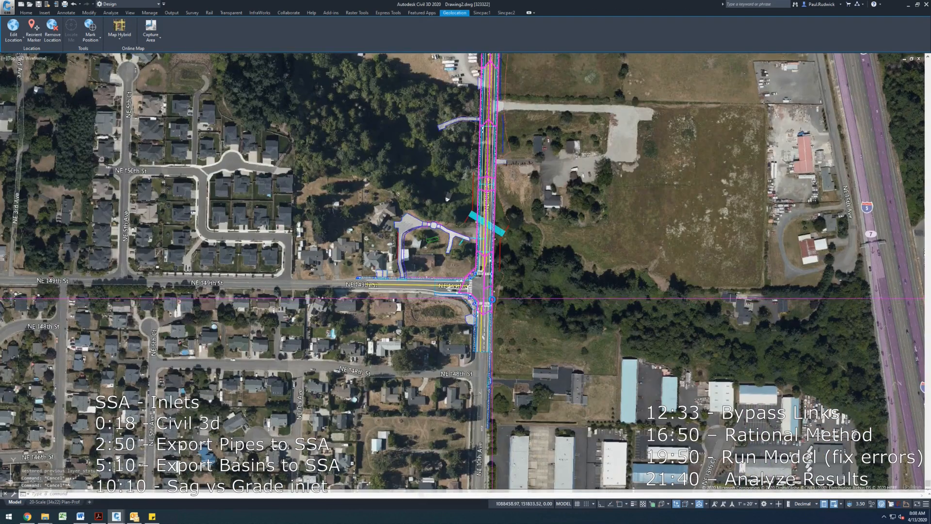
- Select a storm pipe and export the Storm Sewer (onsite) network to Storm and Sanitary Analysis
drag(511, 265, 508, 296)
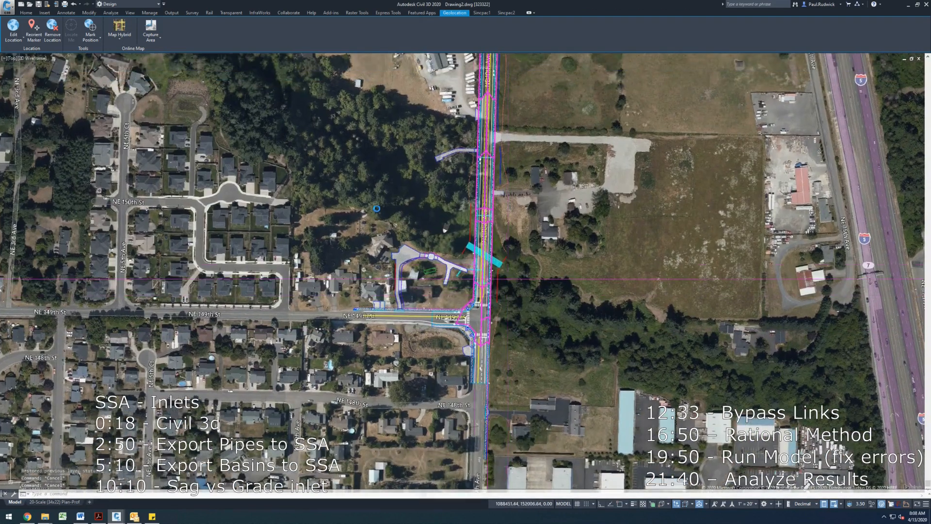
scroll(500, 204, up, 2)
scroll(499, 204, up, 2)
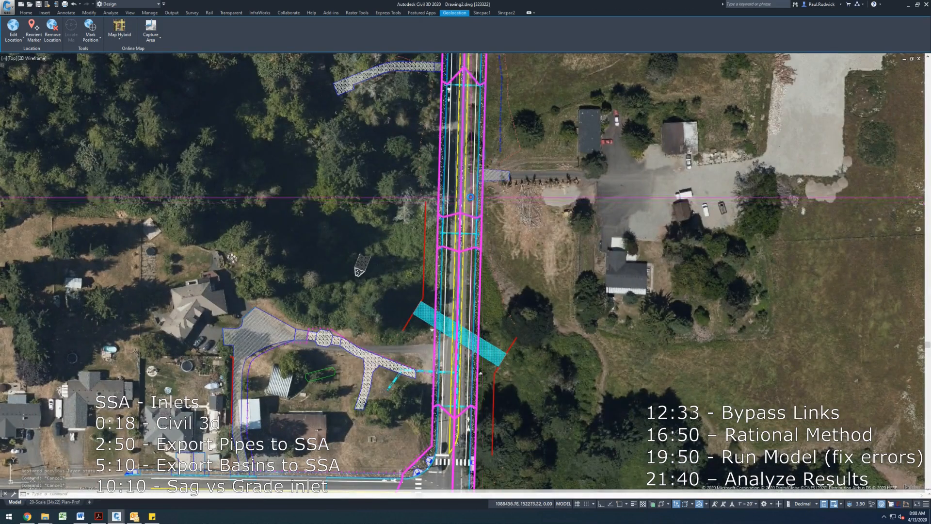
scroll(459, 316, up, 4)
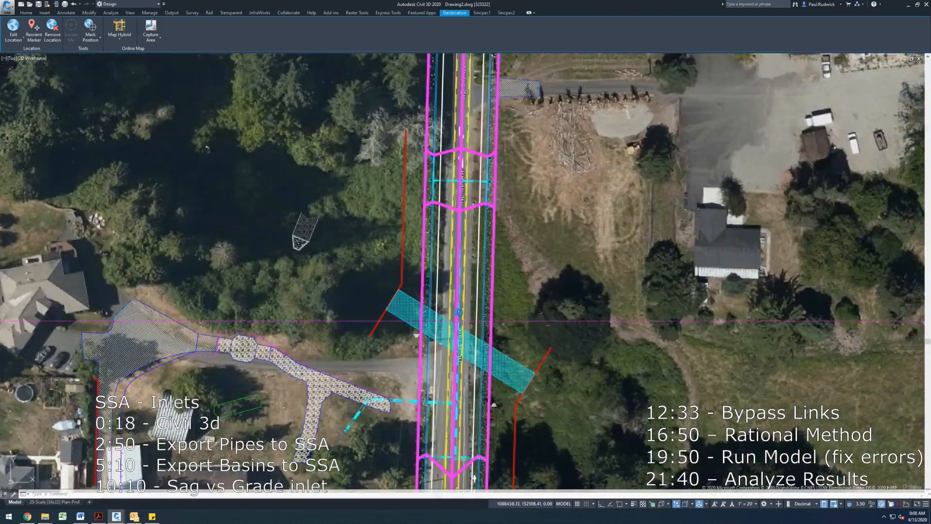
click(458, 310)
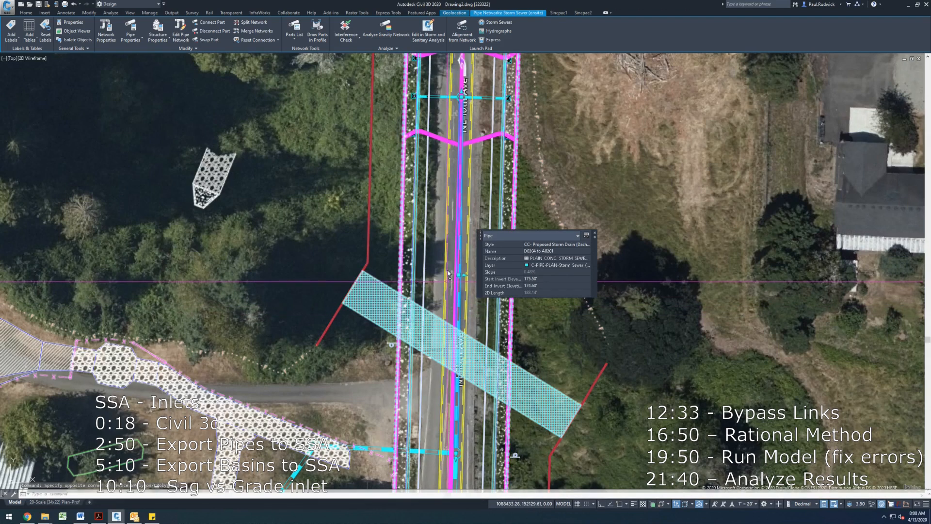
click(430, 30)
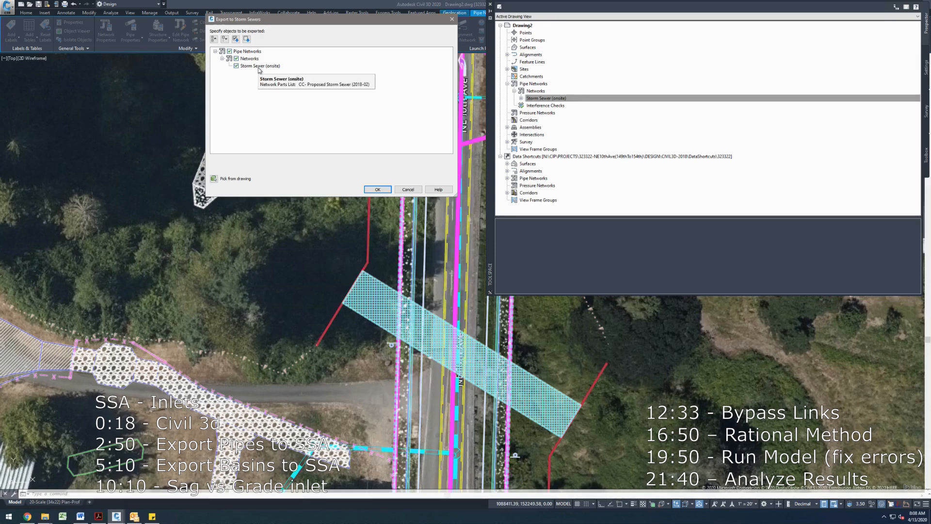
click(378, 189)
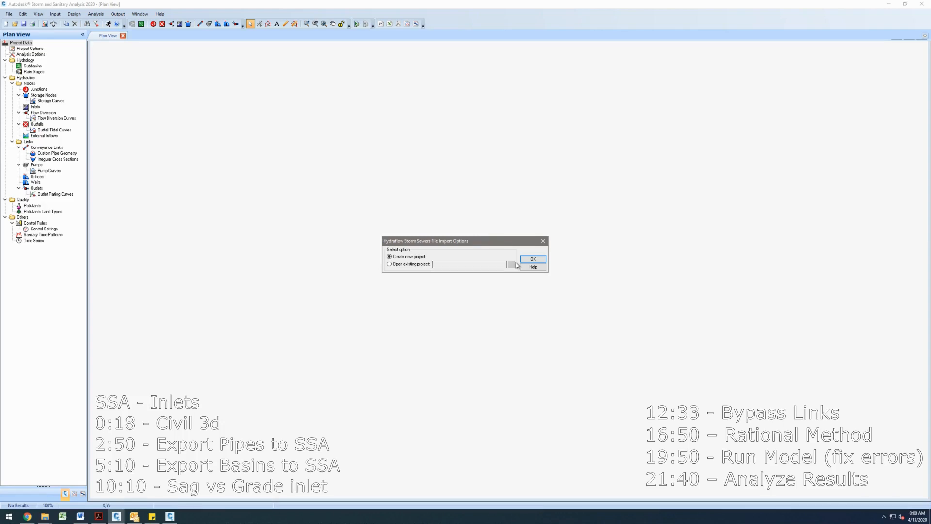
- Create a new SSA project from the import, decline saving the log file, and return to Plan View
click(531, 259)
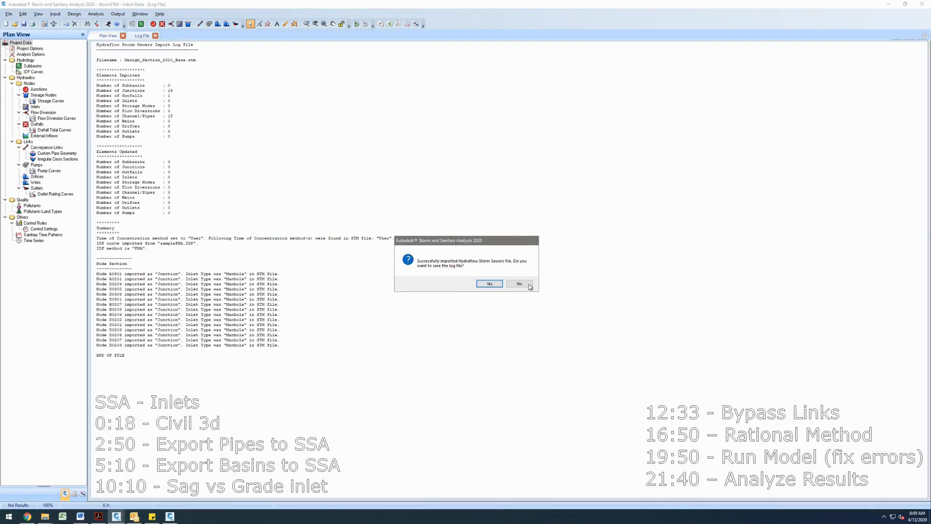
click(530, 286)
click(109, 36)
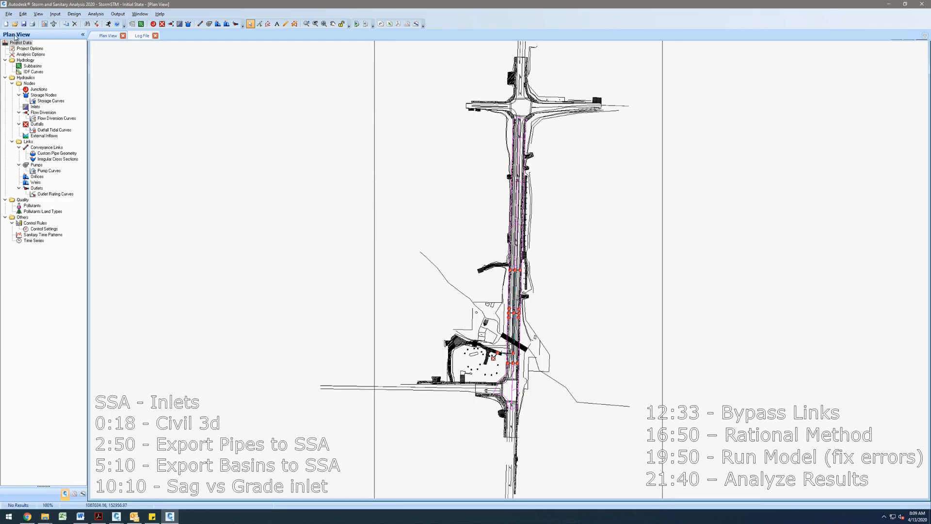
click(9, 14)
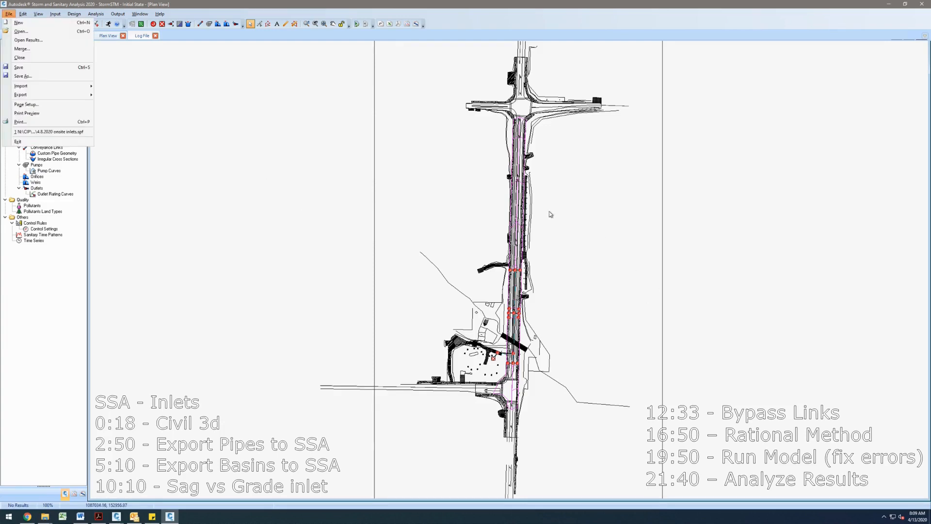
mouse_move(37, 89)
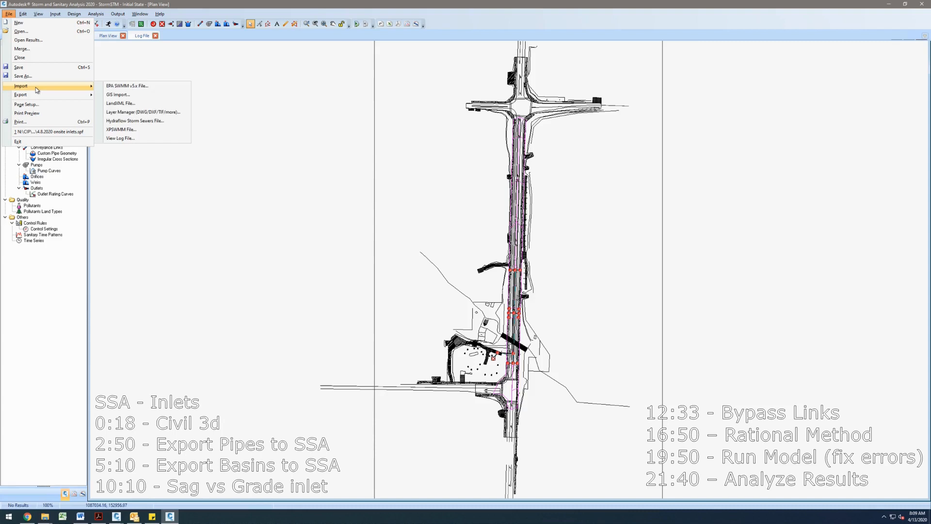
click(147, 94)
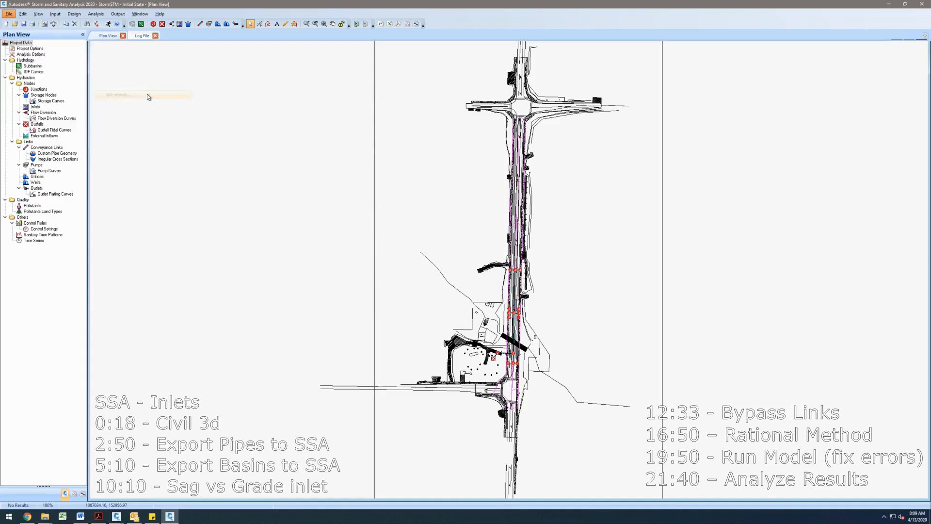
click(570, 305)
- Open the Layer Manager import and unload the background CAD image
click(8, 15)
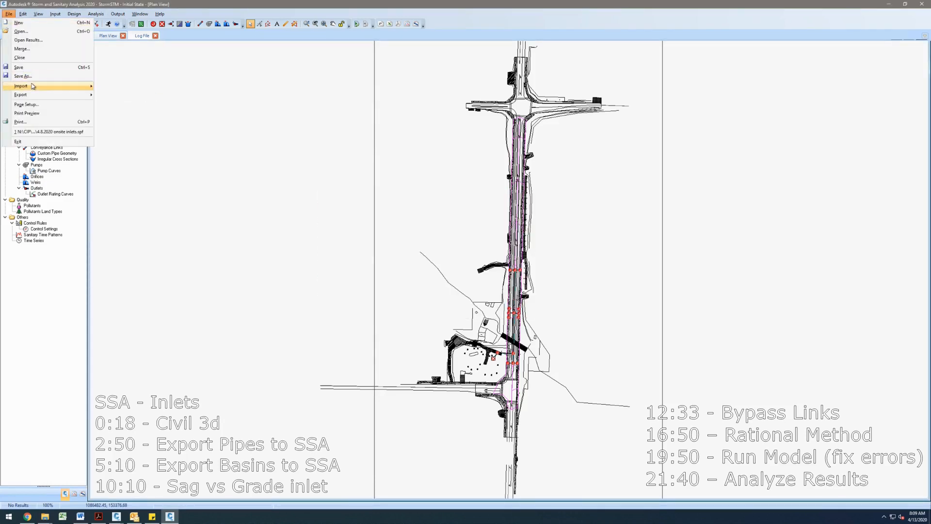
mouse_move(73, 86)
click(157, 111)
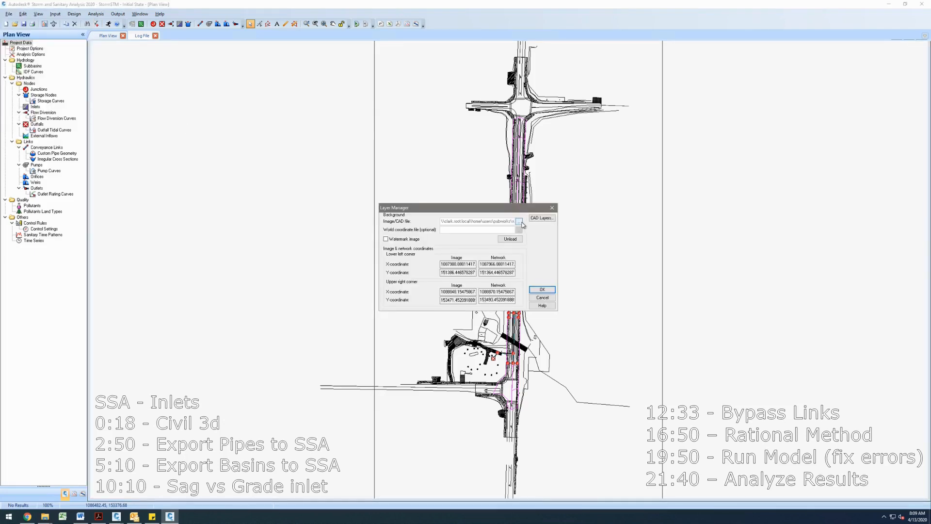
click(514, 239)
click(542, 290)
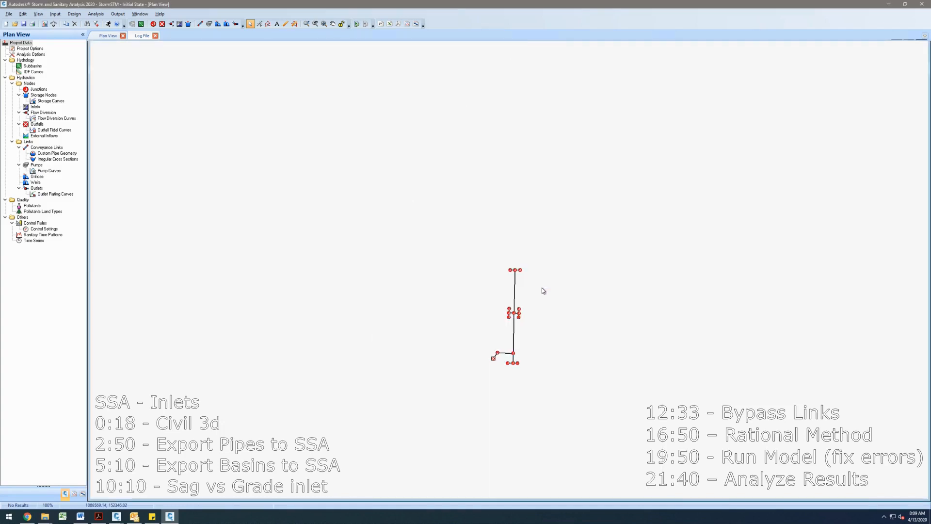
drag(544, 293, 512, 239)
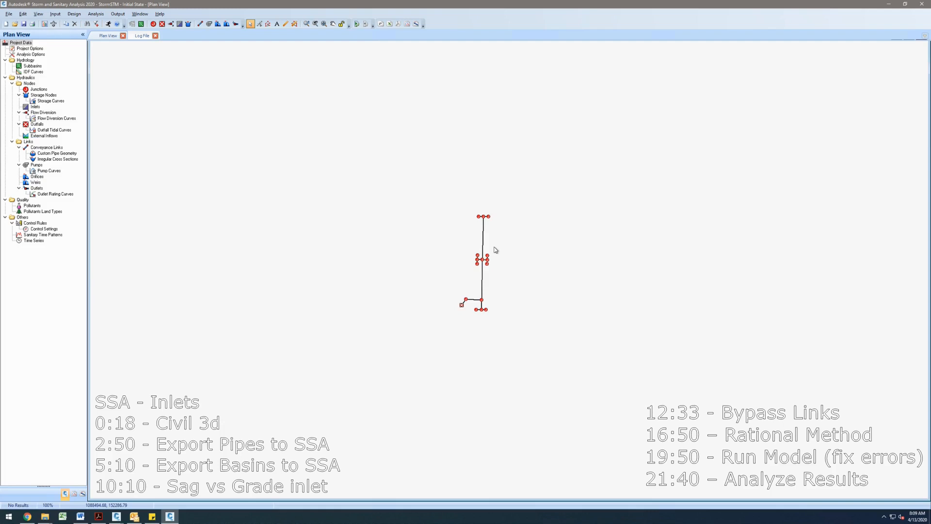
scroll(496, 252, up, 3)
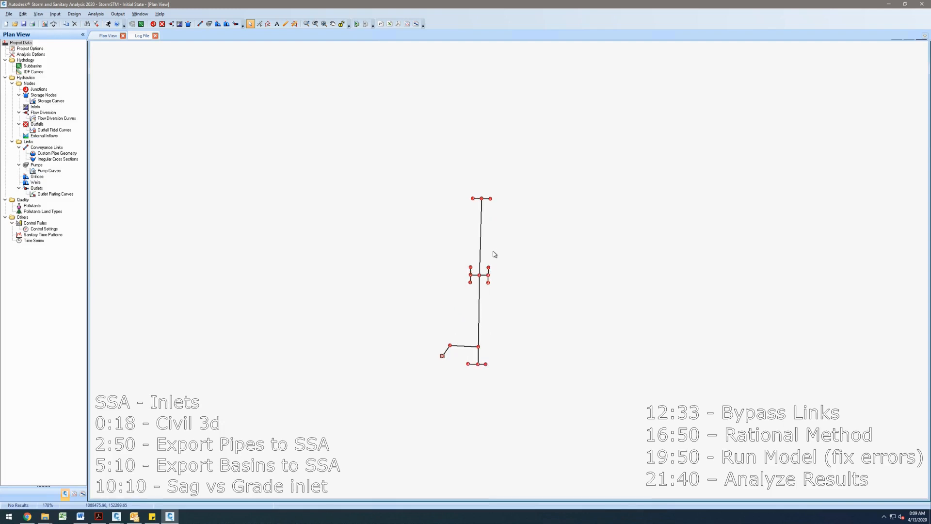
drag(517, 250, 498, 226)
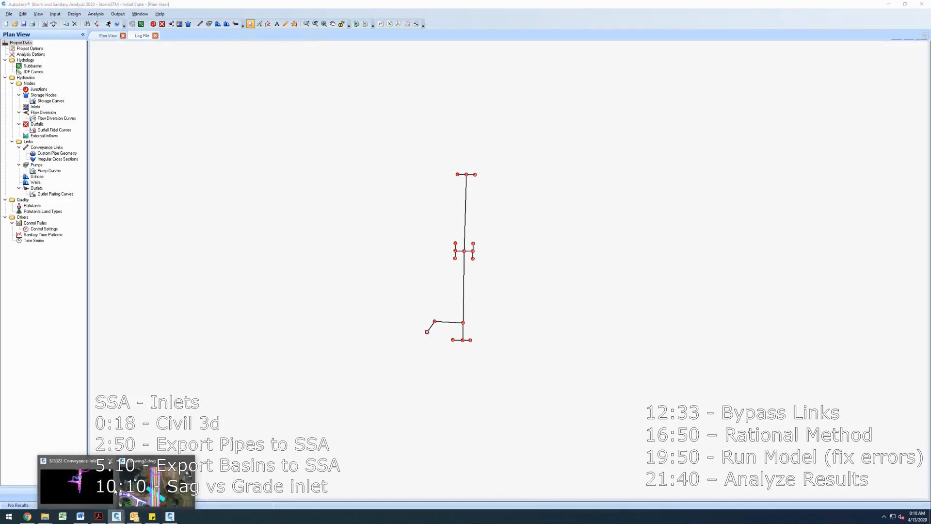
- Switch back to Civil 3D and close the Toolspace palette
click(121, 519)
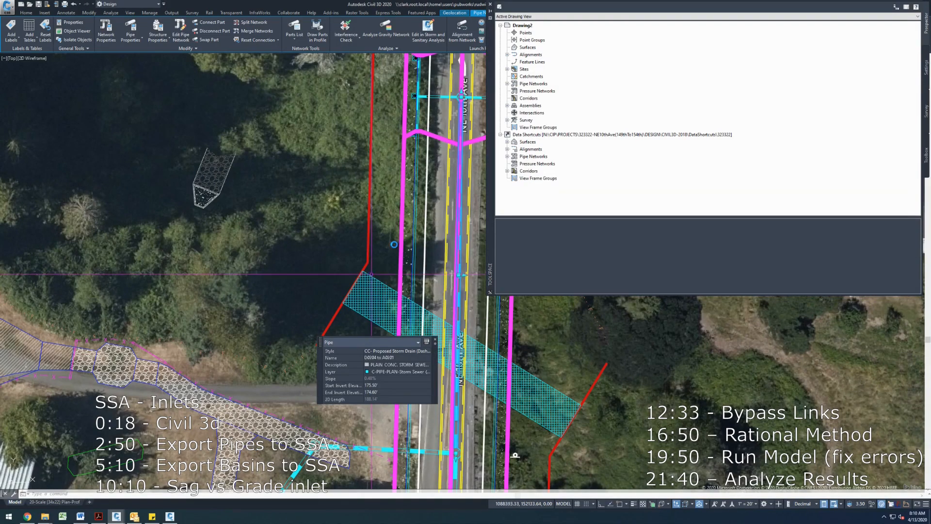
key(Escape)
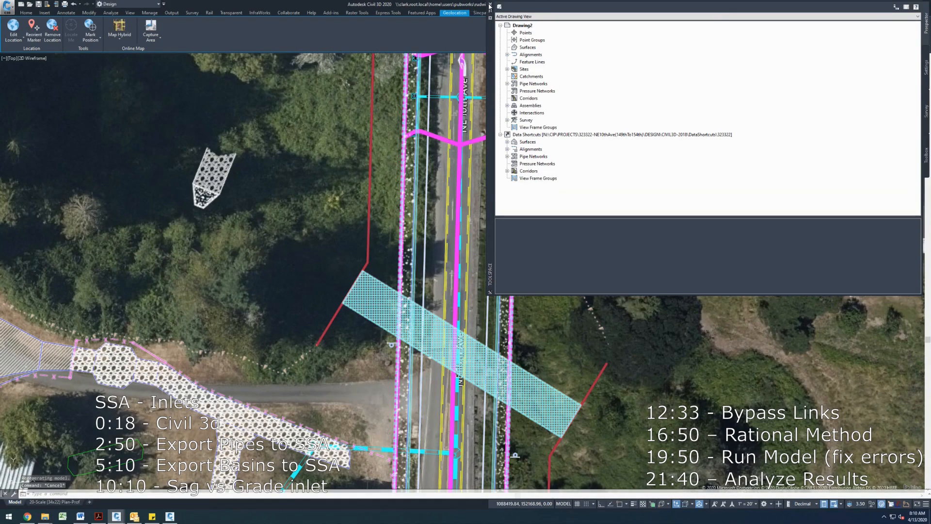
click(490, 4)
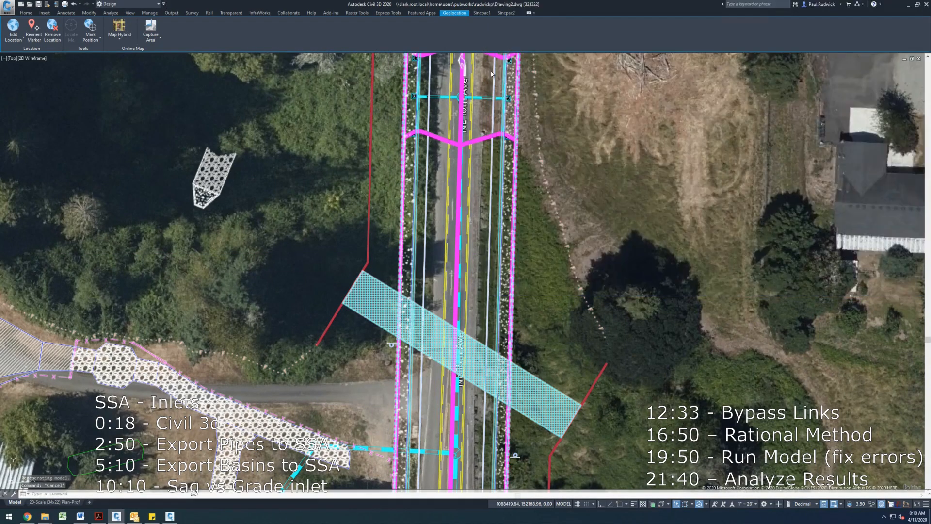
click(486, 127)
scroll(485, 127, down, 5)
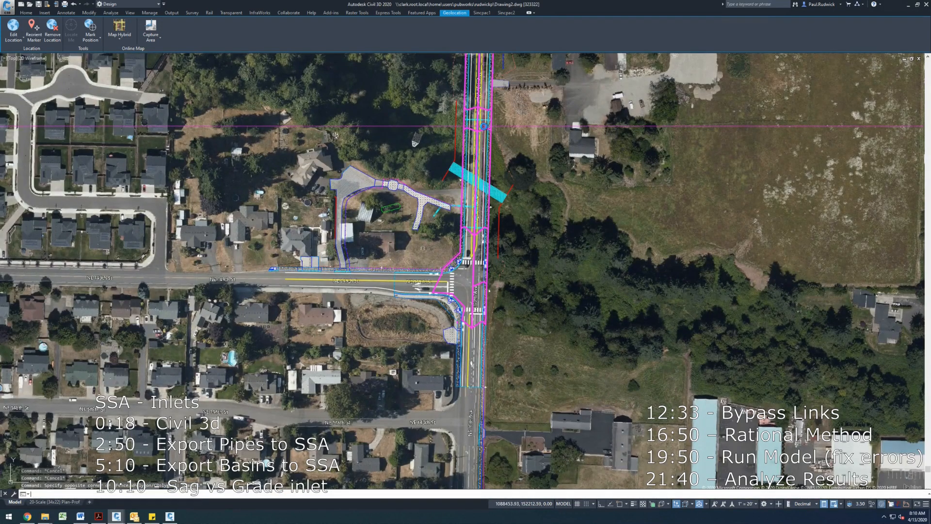
key(Escape)
key(Escape)
text(MAPEXOR)
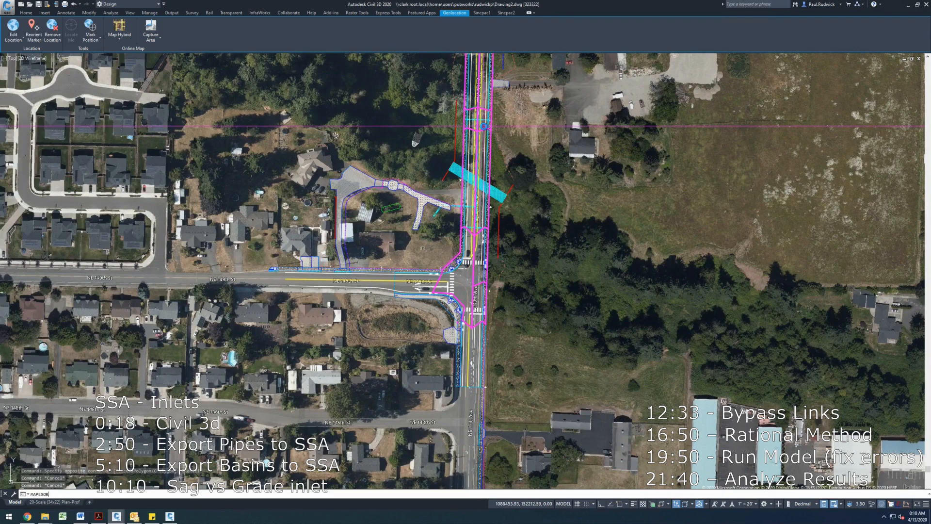
key(BackSpace)
key(BackSpace)
text(PORT)
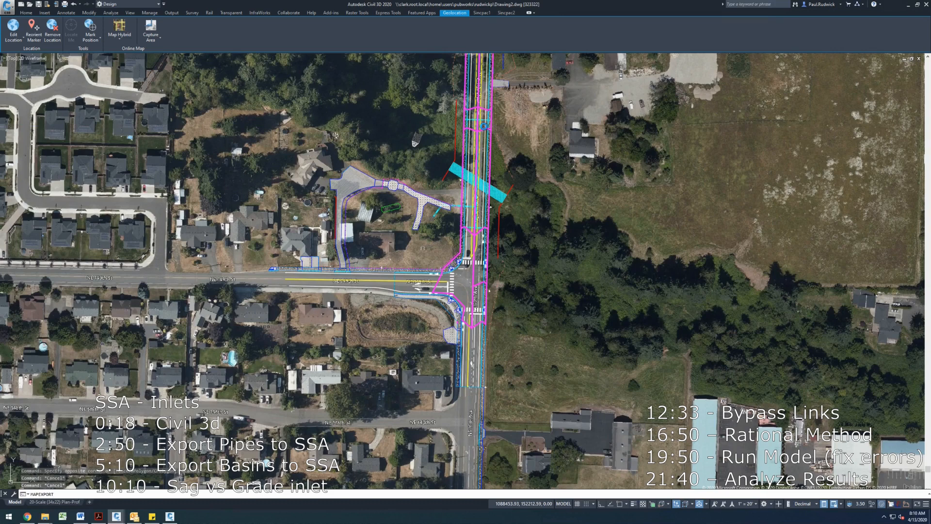
key(Return)
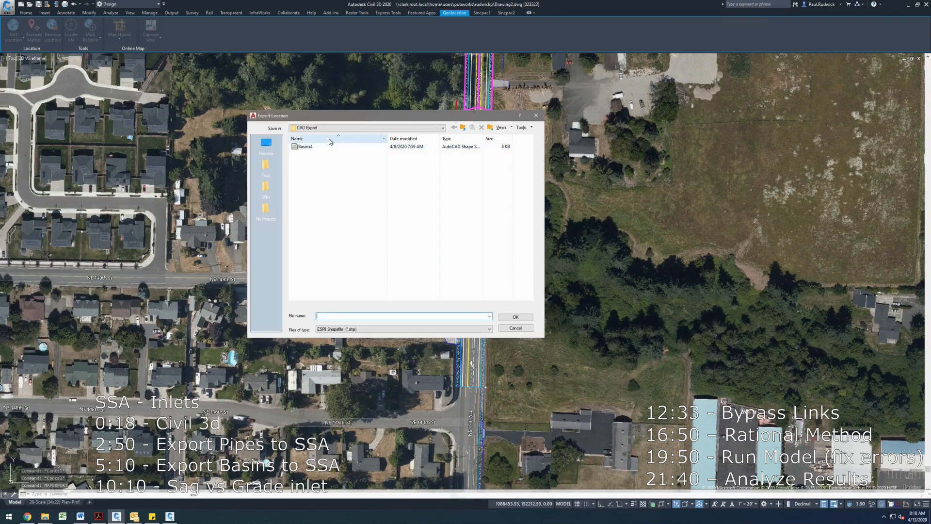
click(266, 143)
click(393, 316)
text(SSA_BASI)
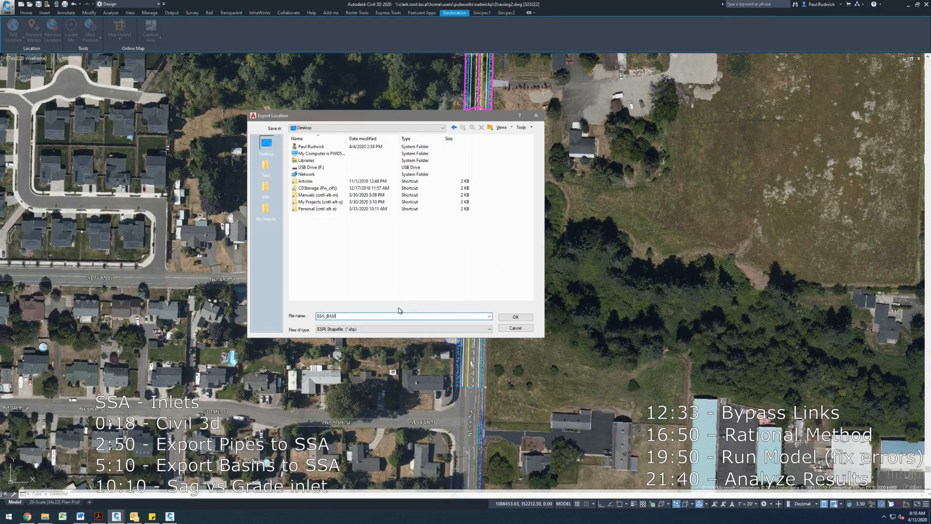
text(NS)
key(Return)
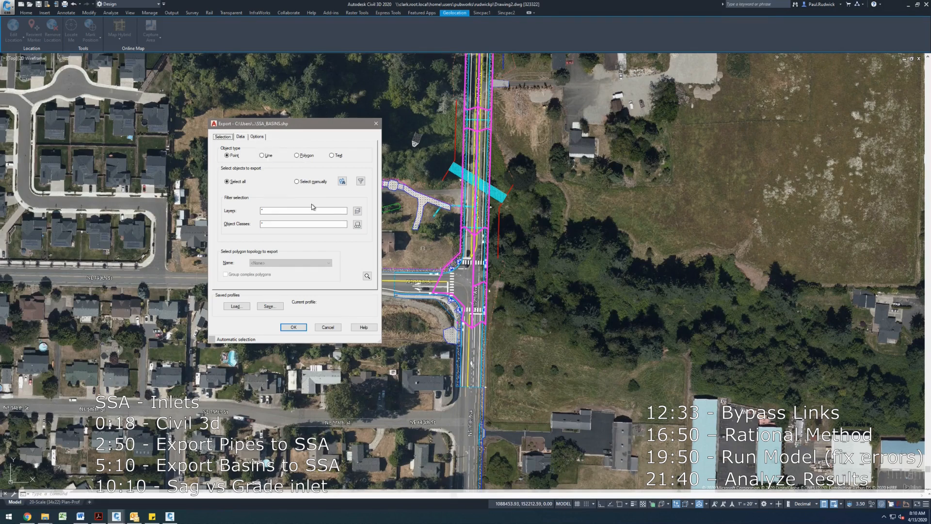
key(Escape)
key(Escape)
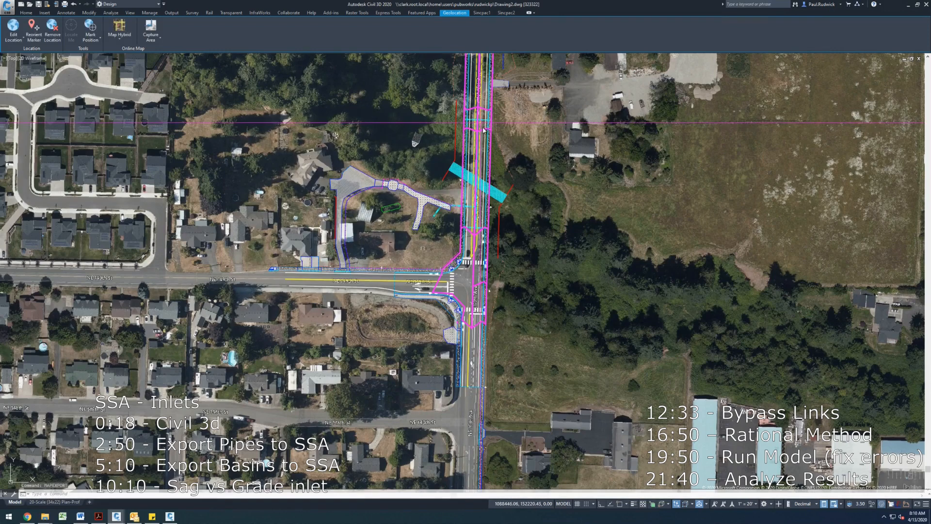
- Isolate the layer of the drainage basin polylines
text(layiso)
key(Return)
click(490, 132)
key(Return)
scroll(493, 138, down, 4)
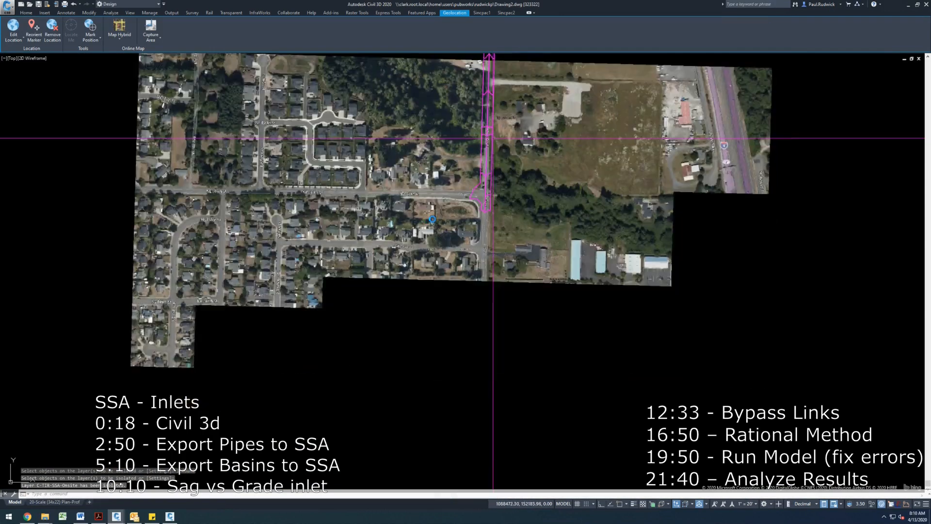
scroll(492, 138, up, 4)
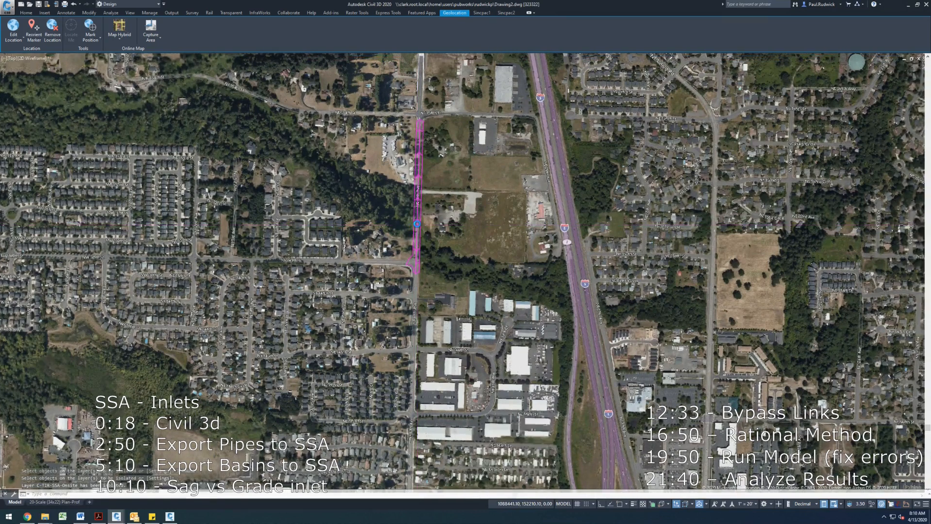
scroll(417, 224, up, 3)
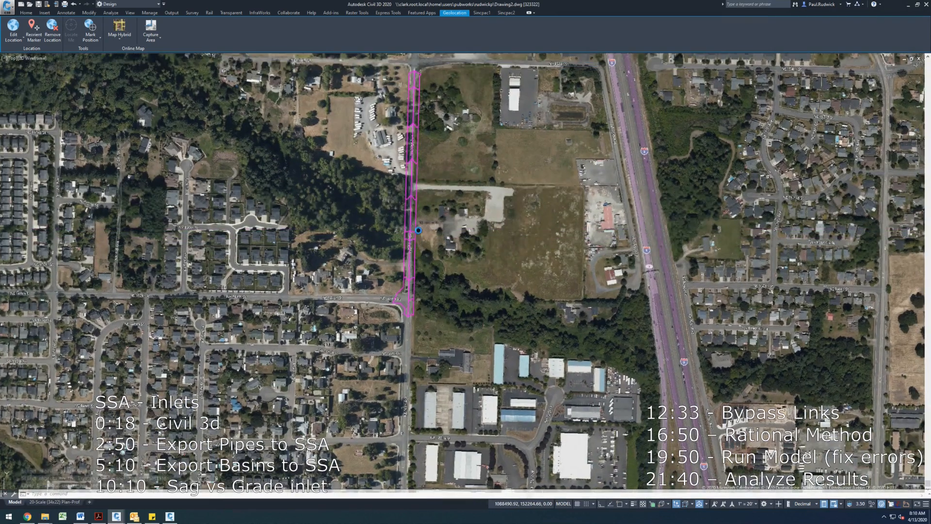
drag(418, 230, 417, 248)
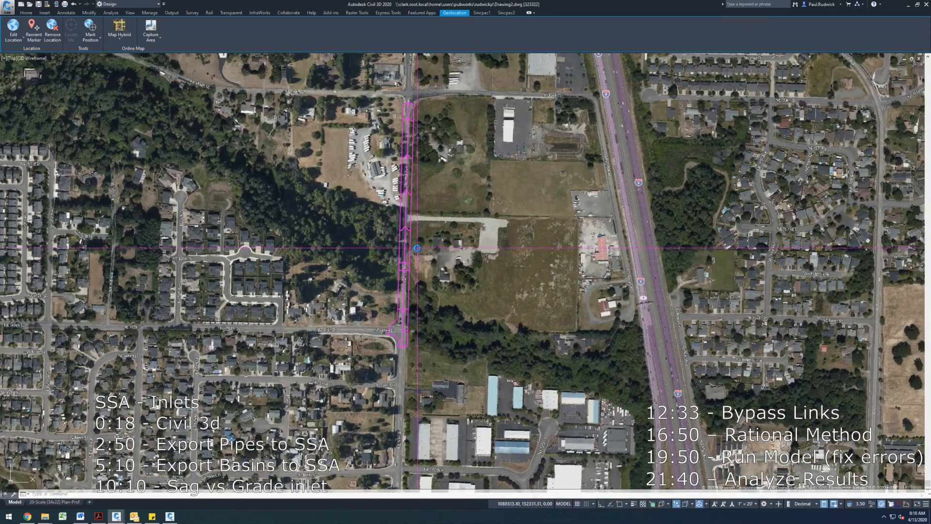
key(Escape)
key(Escape)
key(Return)
key(Escape)
key(Escape)
text(LAY)
key(Return)
key(Escape)
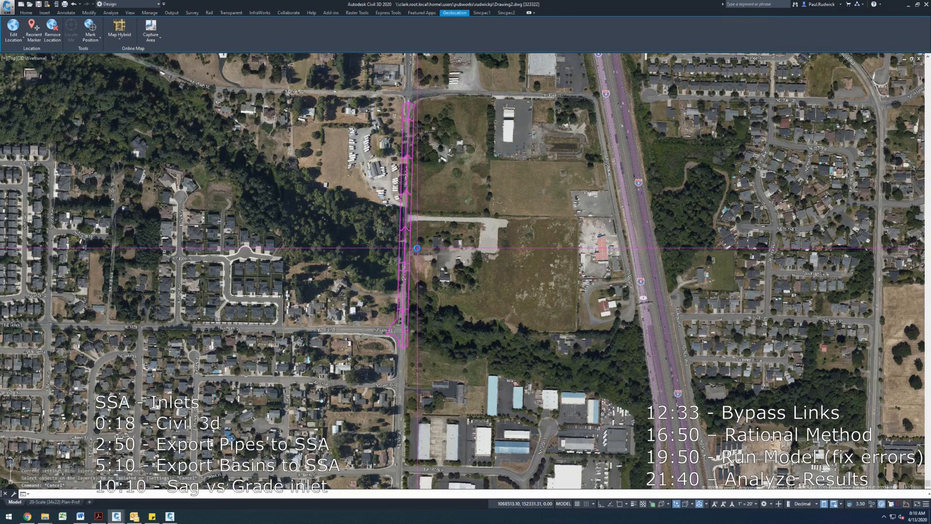
- Start a map export to an ESRI shapefile named SSA_BASINS on the Desktop
text(MAPEXPORT)
key(Return)
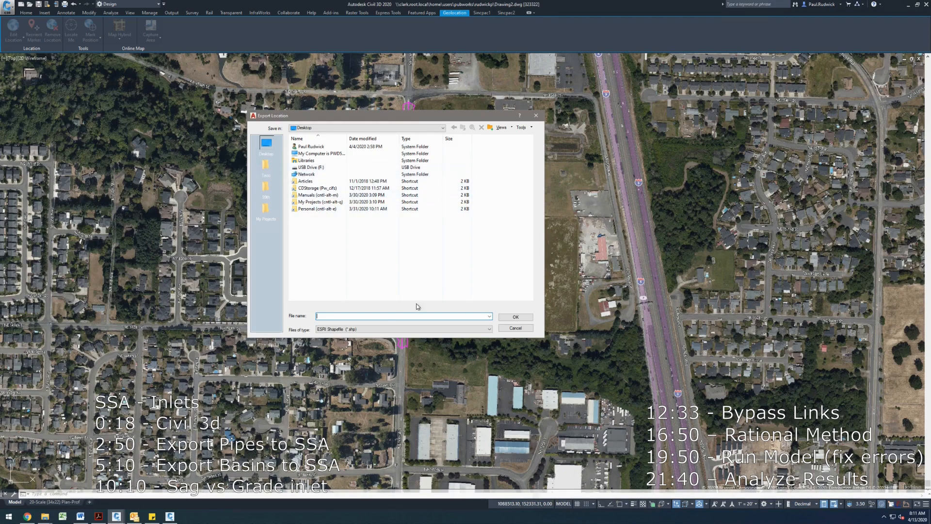
text(BASINS)
key(BackSpace)
key(BackSpace)
key(BackSpace)
key(BackSpace)
key(BackSpace)
key(BackSpace)
key(BackSpace)
text(SSA_BASINS)
key(Return)
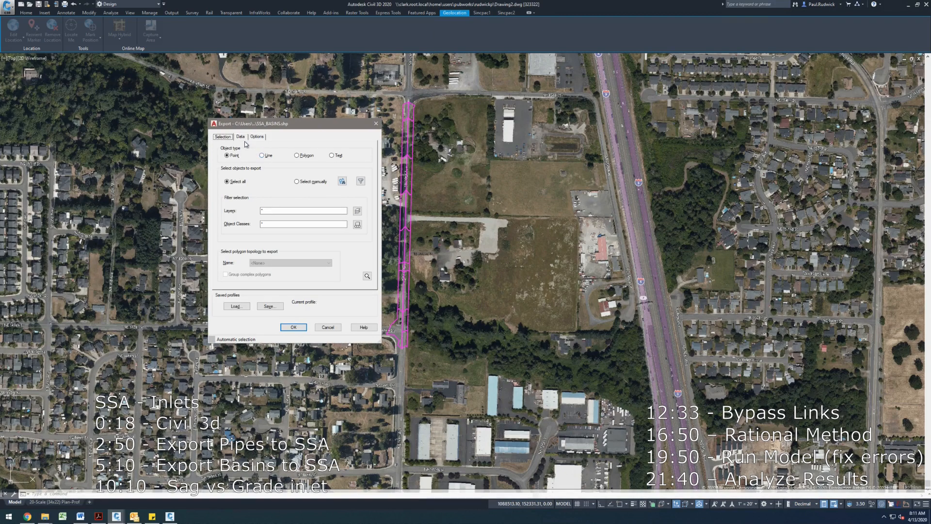
- Switch to manual selection and window-select the drainage basin polylines along the road for export
click(311, 184)
click(342, 181)
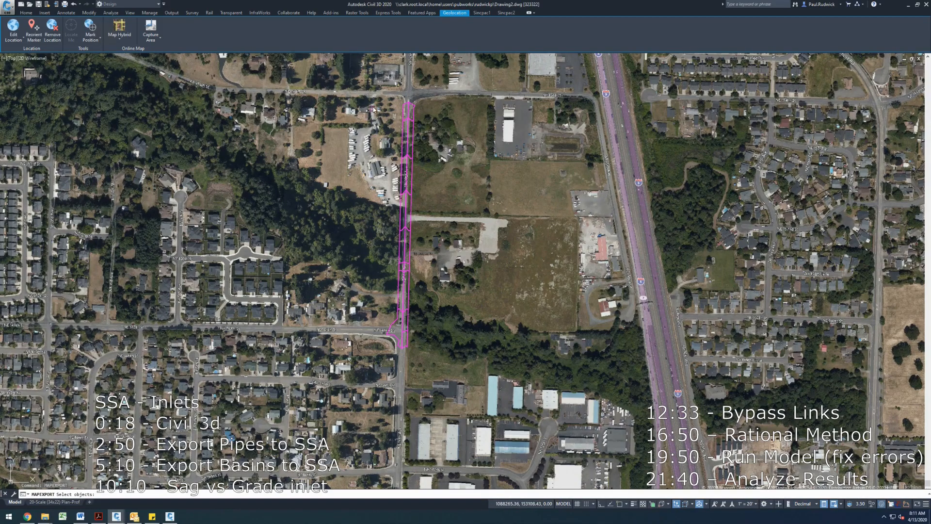
click(371, 90)
click(534, 380)
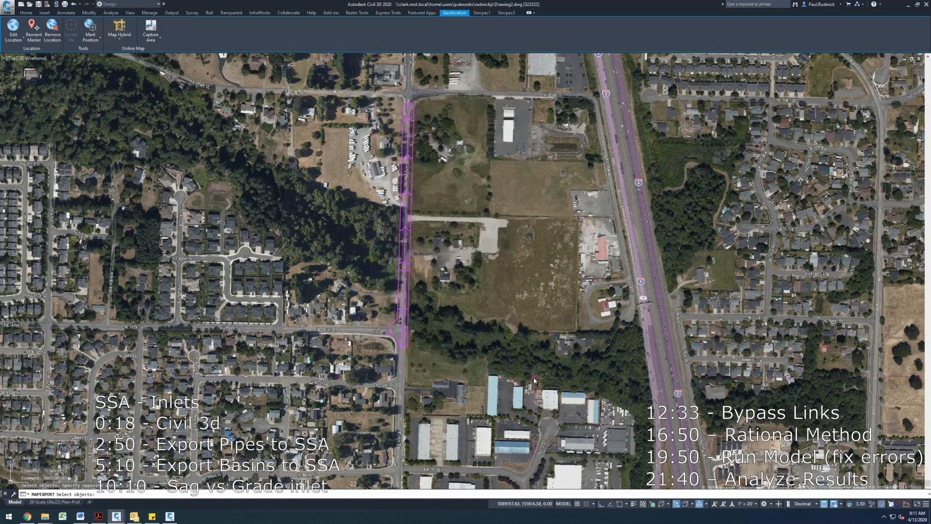
click(482, 372)
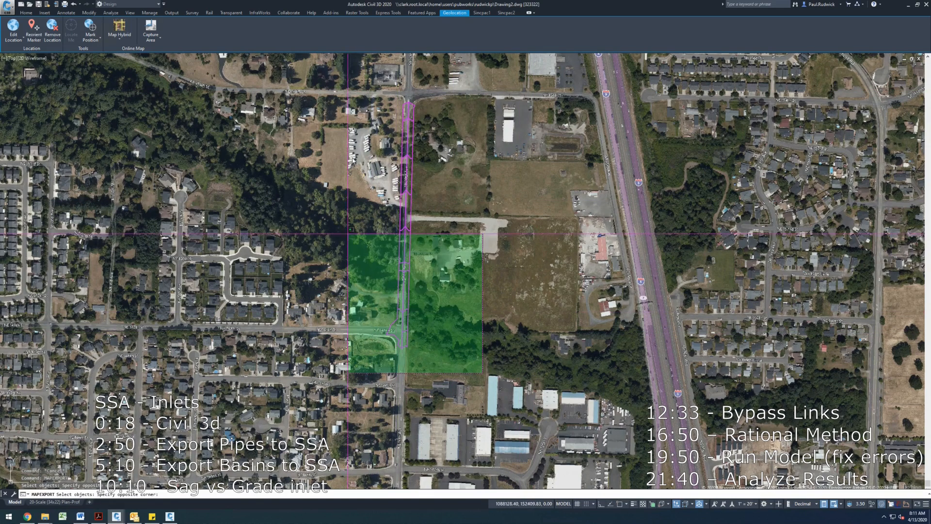
click(346, 101)
key(Return)
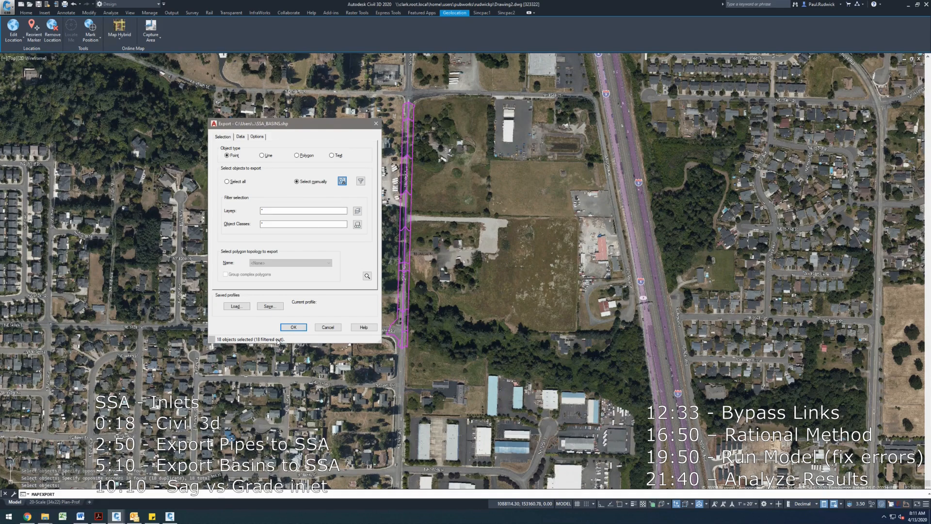
- Set the export object type to Polygon, treat closed polylines as polygons, and run the export
click(259, 137)
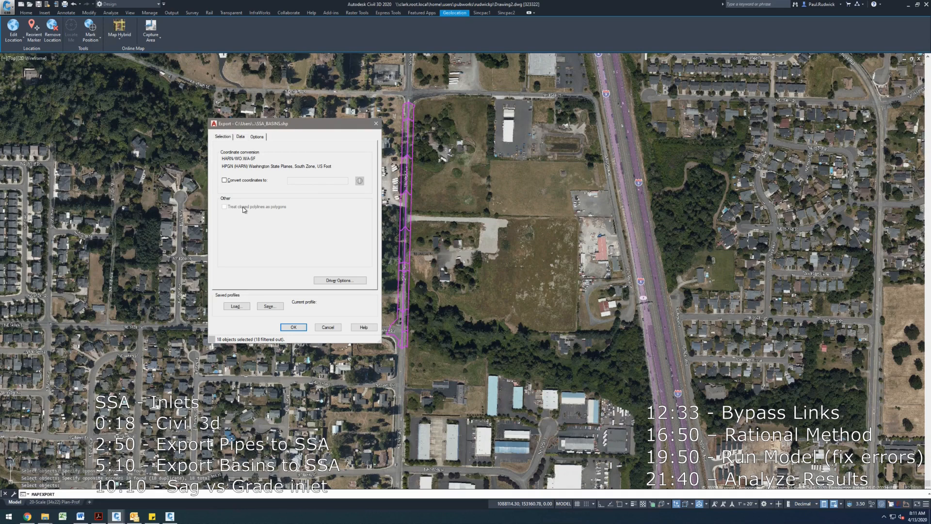
click(226, 136)
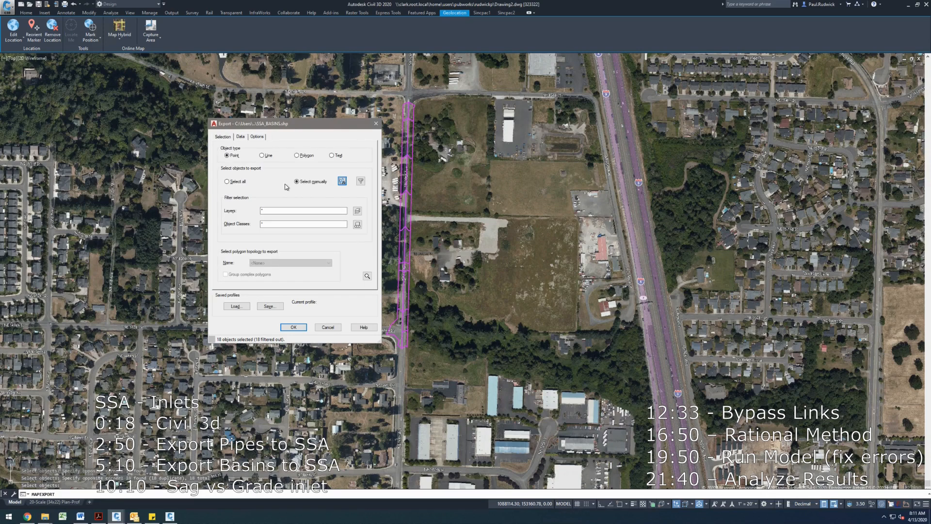
click(306, 156)
click(258, 137)
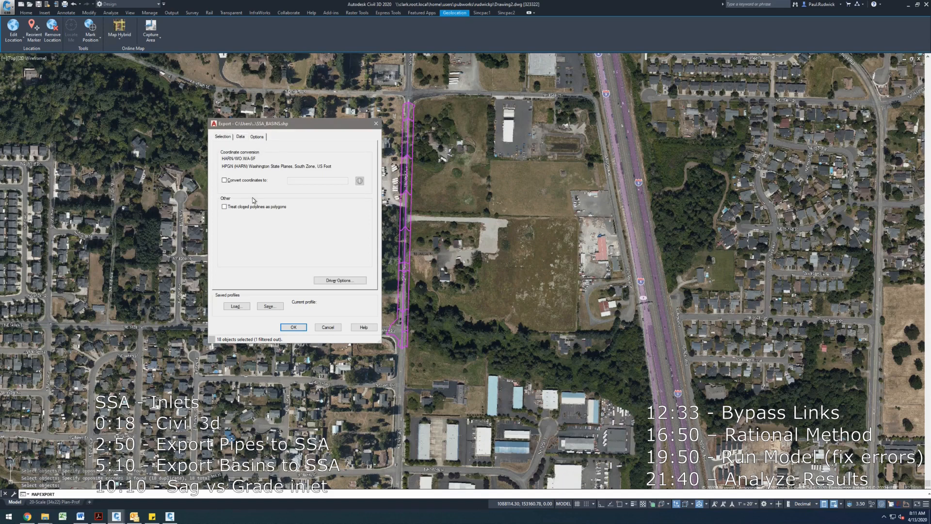
click(246, 207)
click(228, 137)
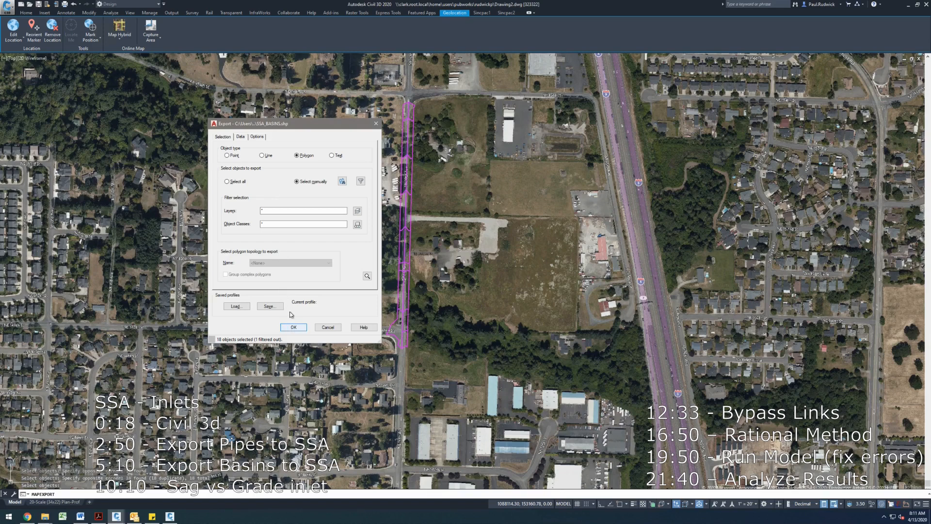
click(300, 326)
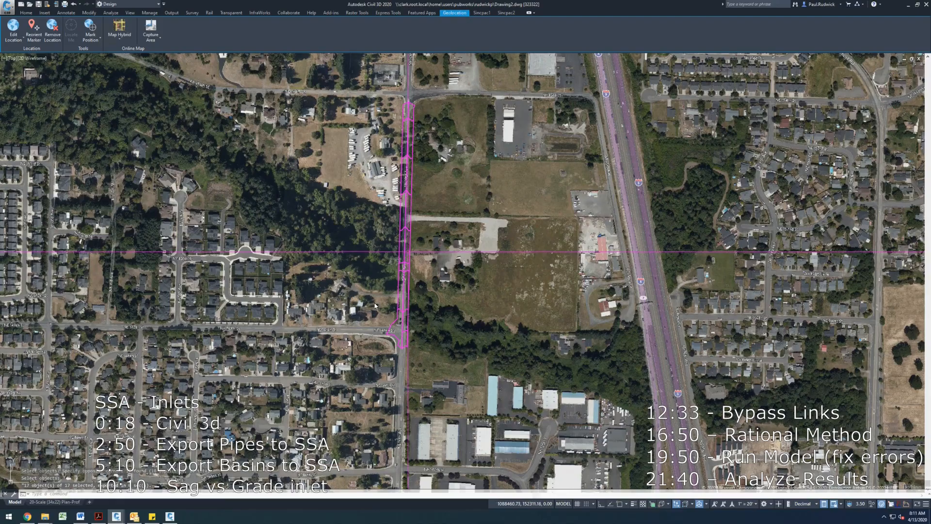
- Switch to Storm and Sanitary Analysis and start a GIS Import
click(169, 517)
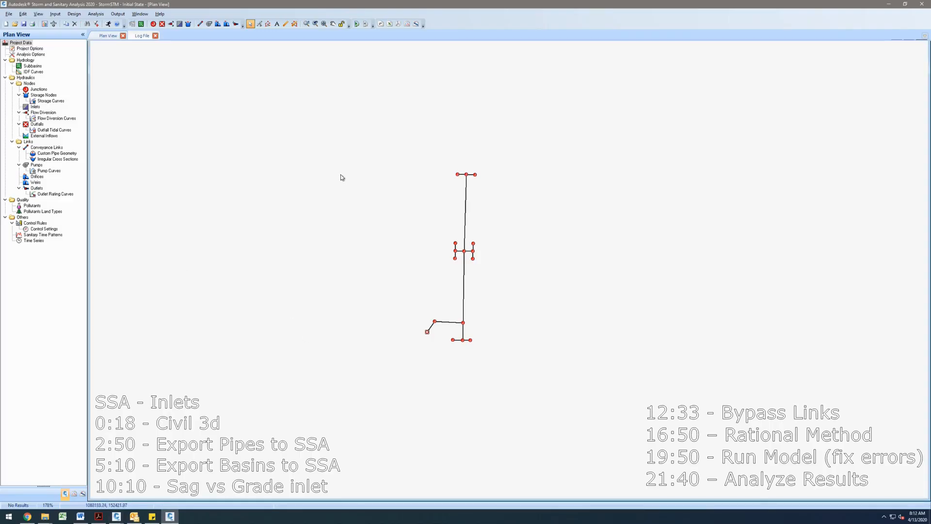
click(10, 15)
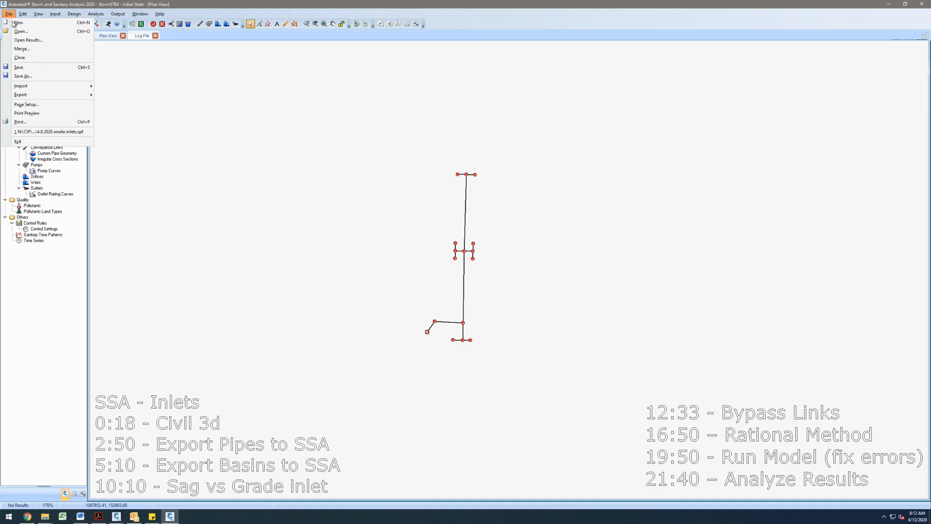
mouse_move(37, 90)
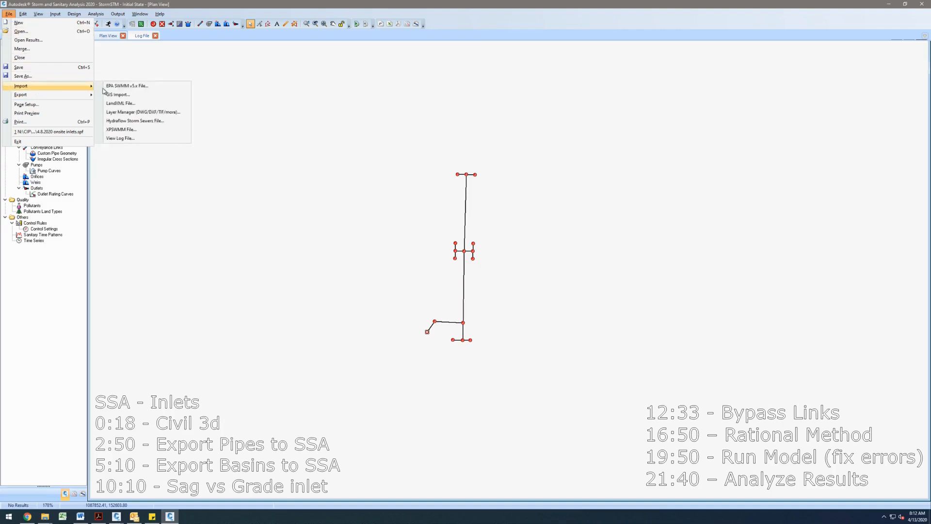
click(116, 95)
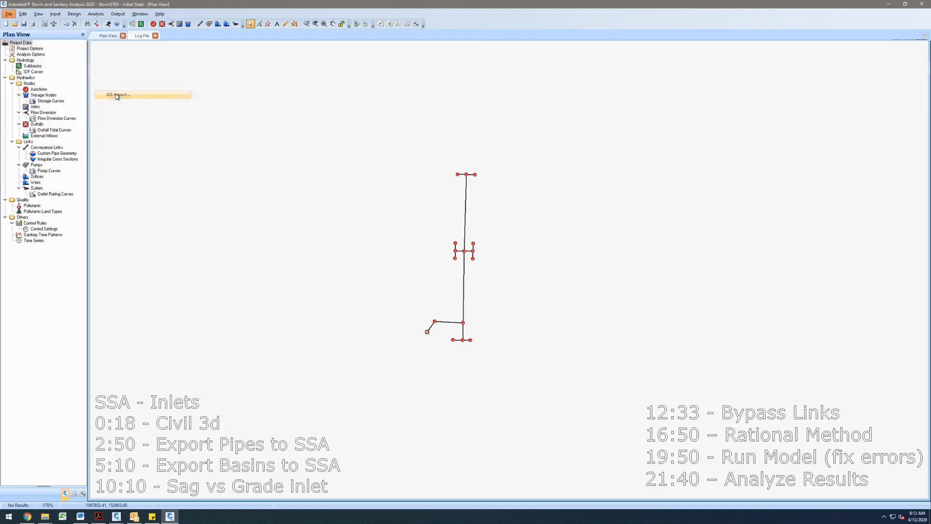
click(541, 305)
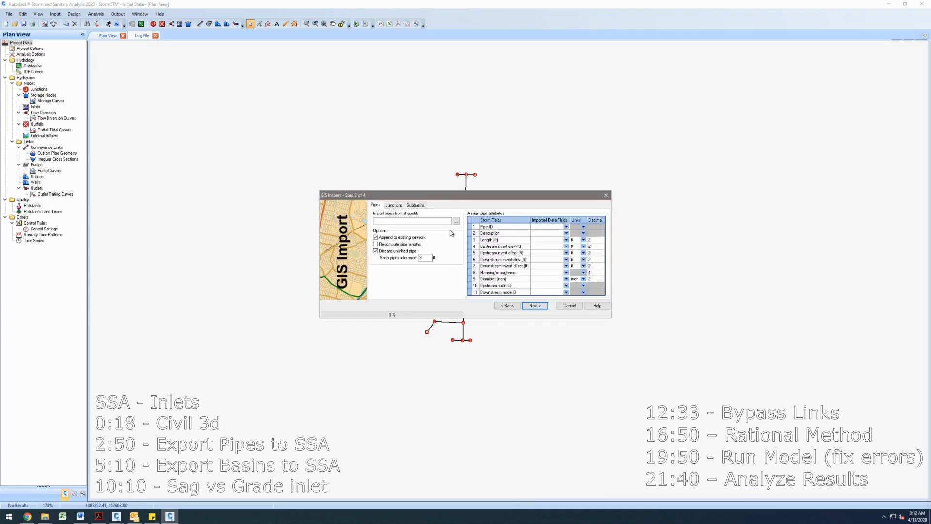
- Load the SSA_BASINS shapefile from the Desktop as the subbasin source for the import
click(456, 223)
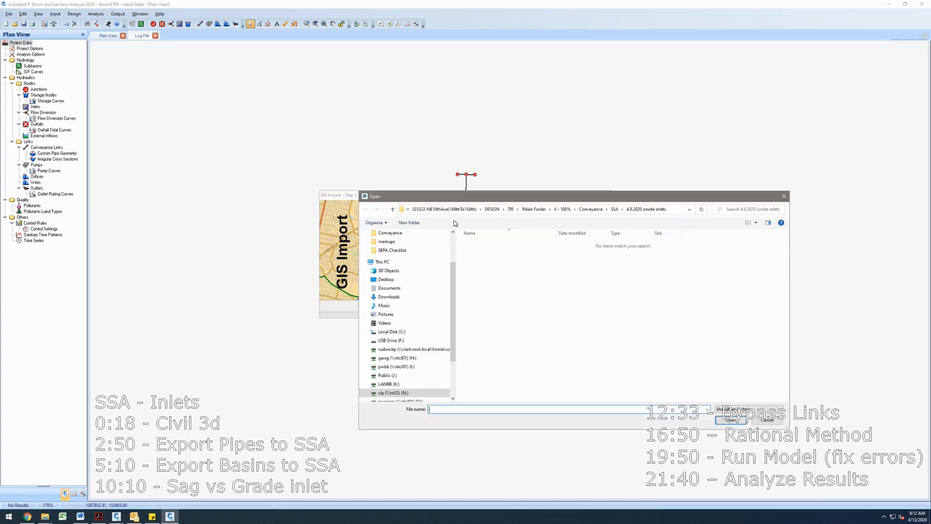
key(Escape)
click(420, 205)
click(456, 222)
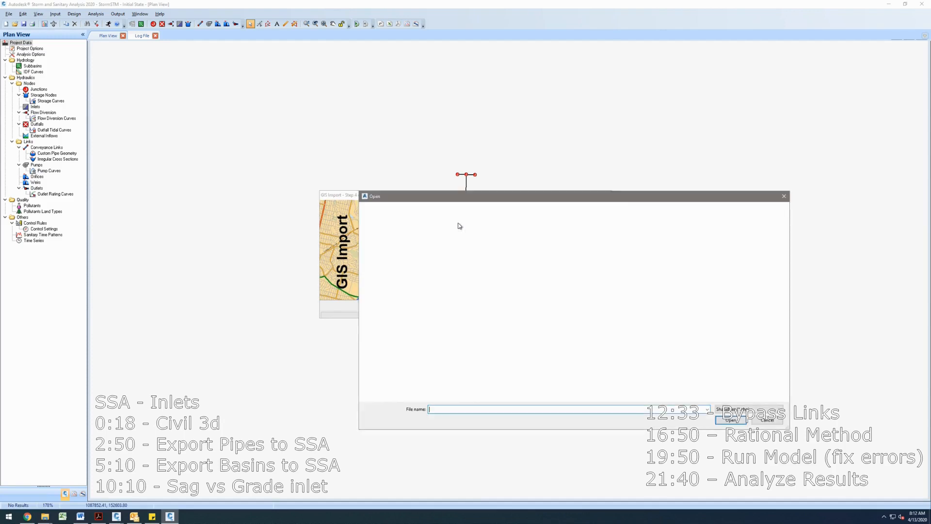
scroll(407, 249, up, 2)
click(388, 248)
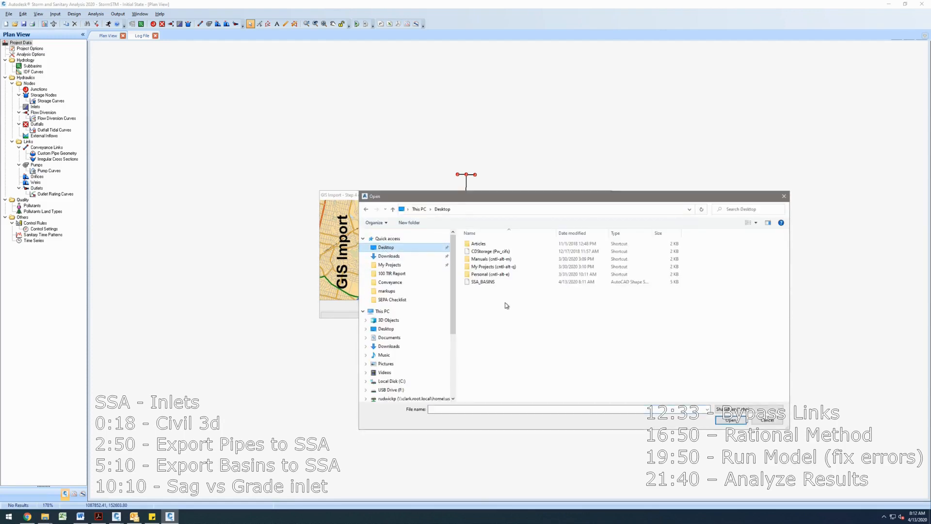
double_click(485, 282)
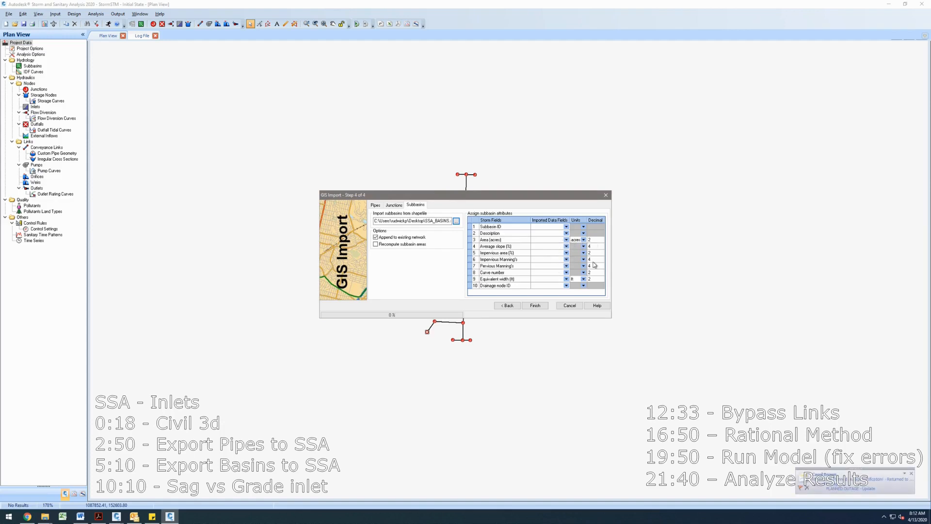
- Dismiss the notification and finish the GIS import of the subbasins
click(906, 473)
click(911, 473)
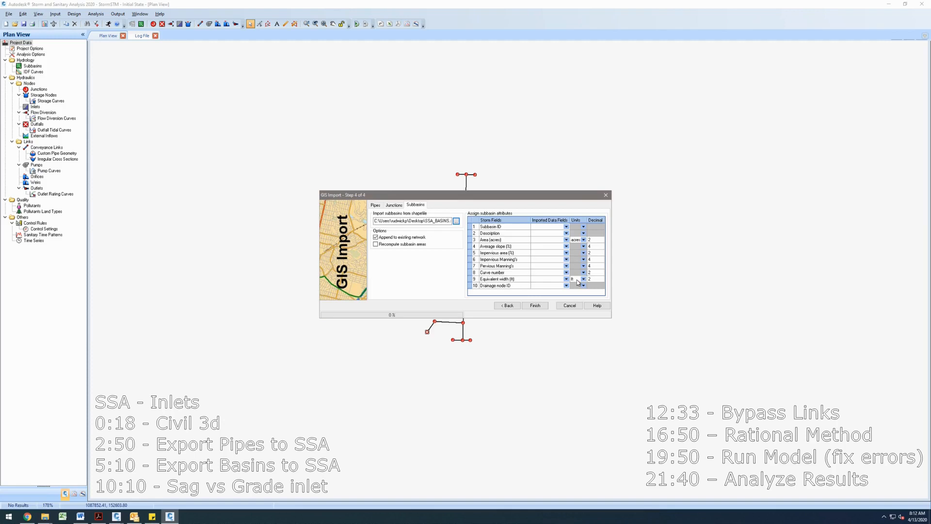
click(542, 306)
- Delete the northernmost imported subbasin at the top of the road corridor
drag(545, 276, 532, 242)
drag(540, 240, 535, 209)
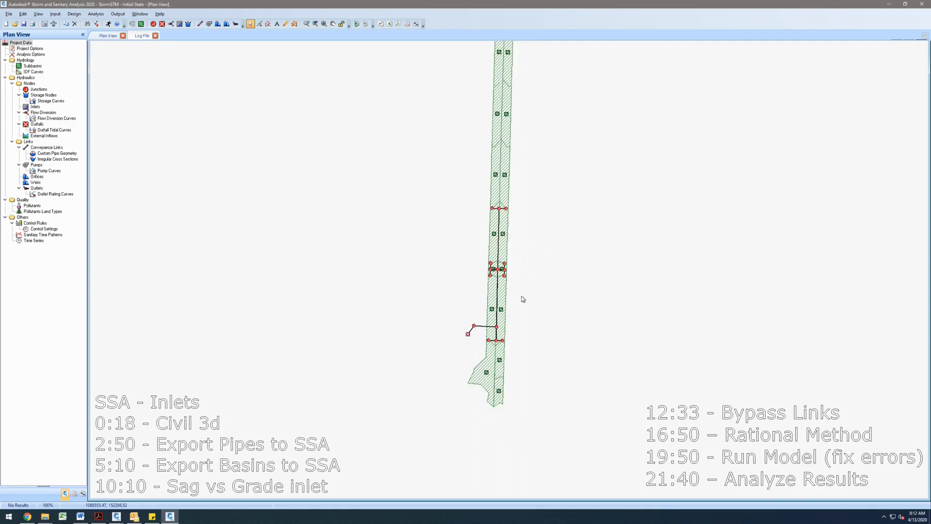
scroll(502, 397, up, 3)
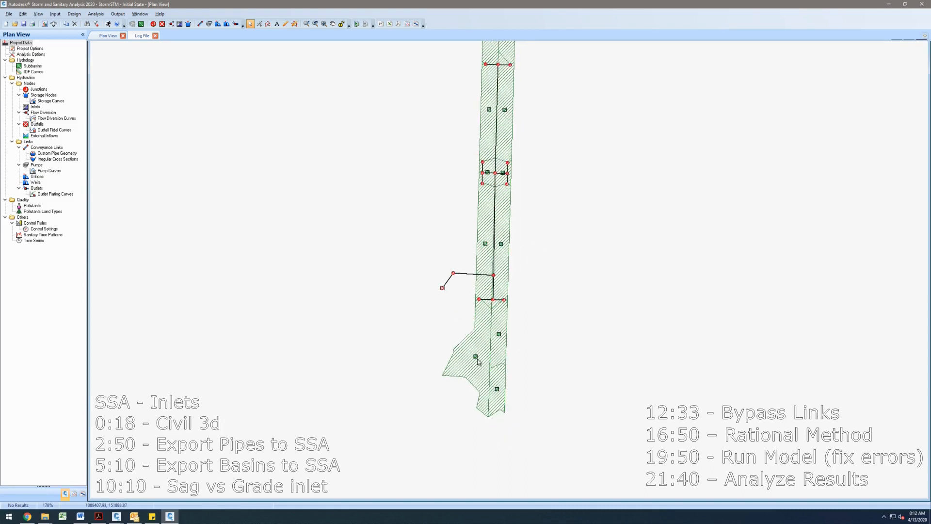
scroll(446, 321, down, 3)
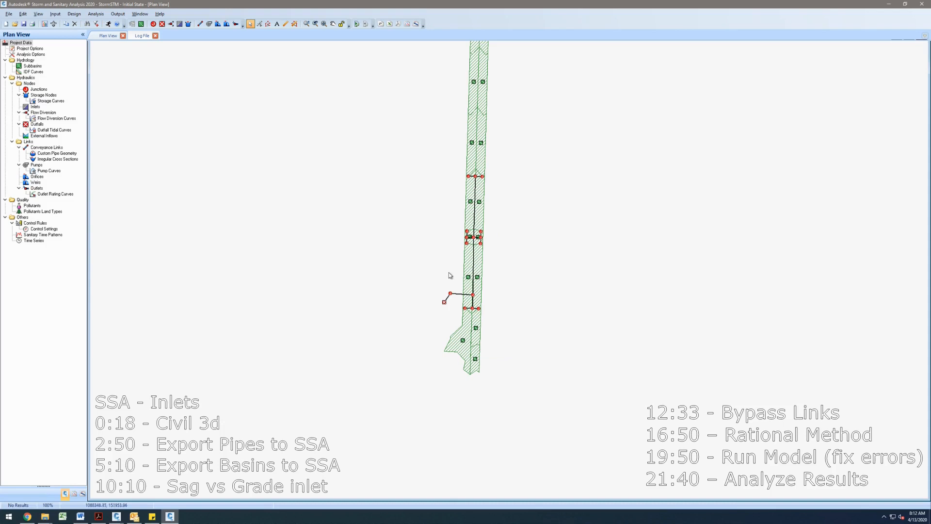
right_click(442, 103)
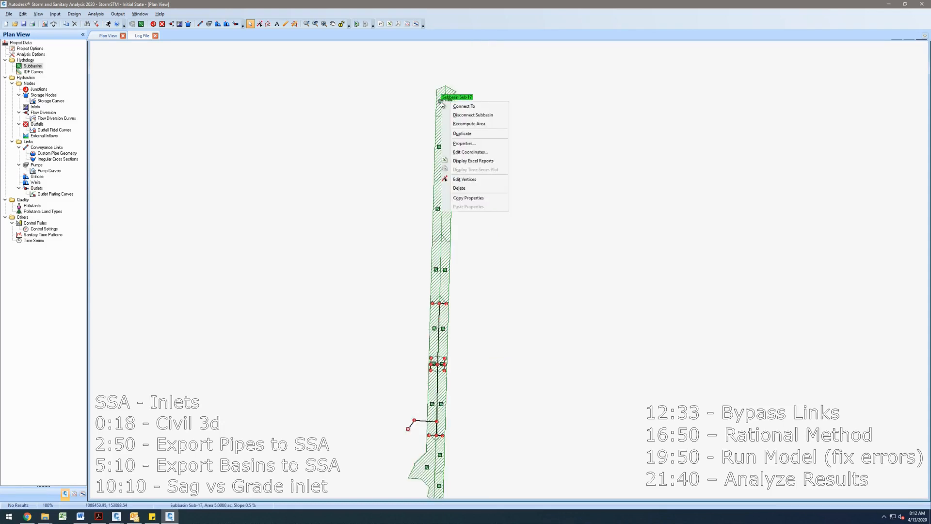
click(467, 192)
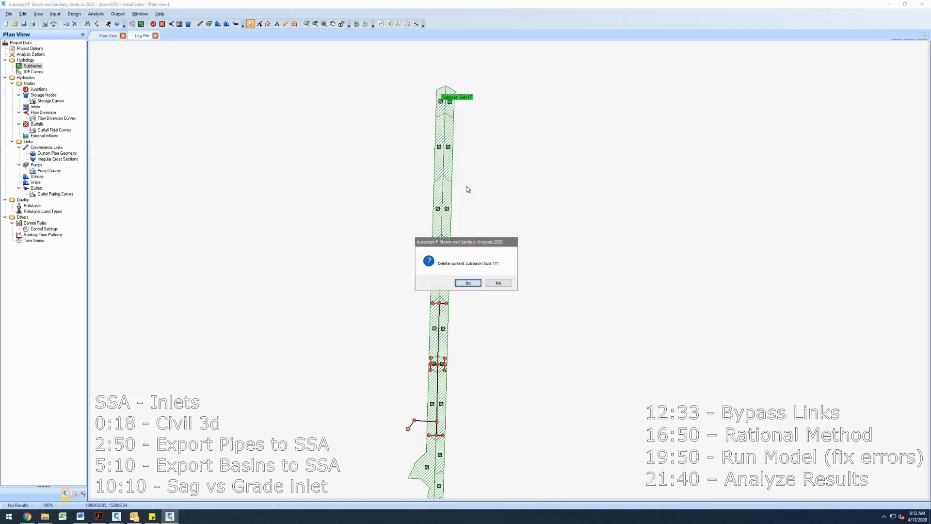
key(Return)
- Delete the remaining offsite subbasins at the north end of the corridor one by one
right_click(448, 101)
key(Escape)
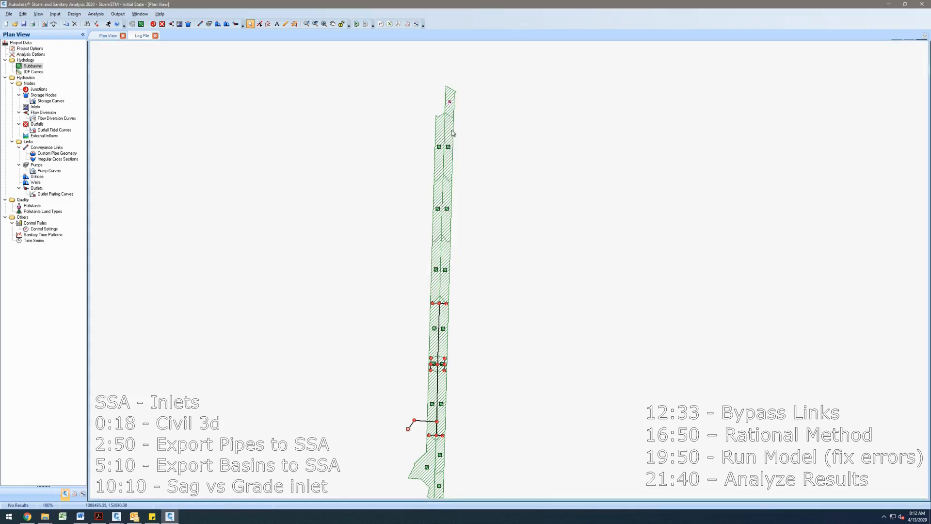
right_click(449, 103)
key(d)
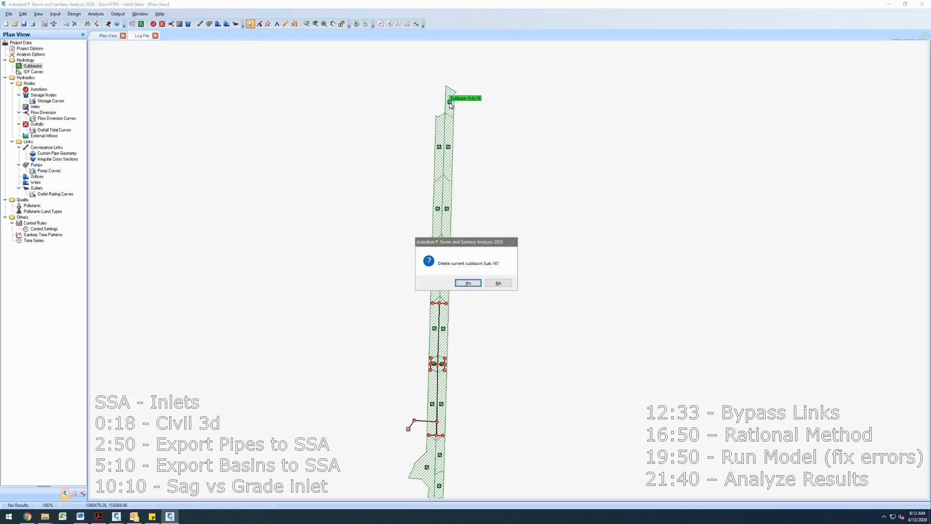
key(Return)
right_click(446, 143)
key(d)
key(Return)
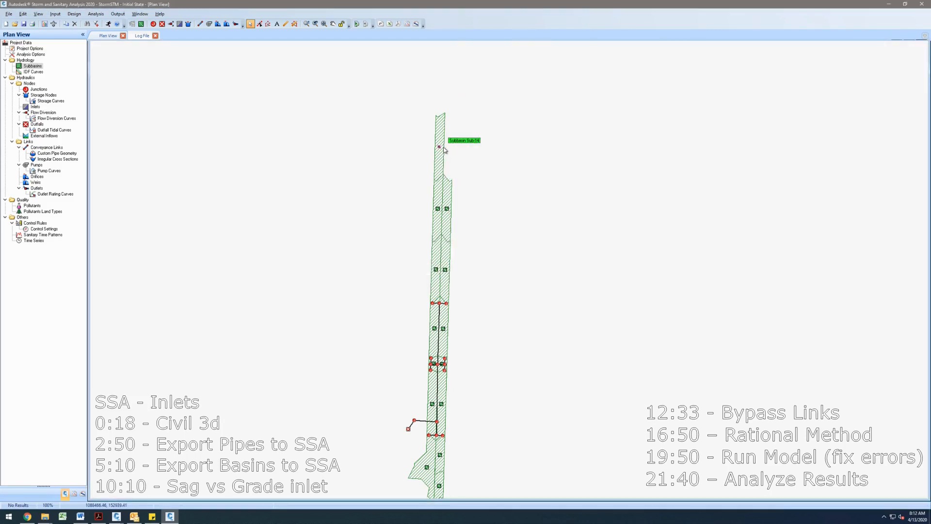
right_click(442, 147)
key(l)
key(Return)
right_click(439, 147)
key(d)
key(Return)
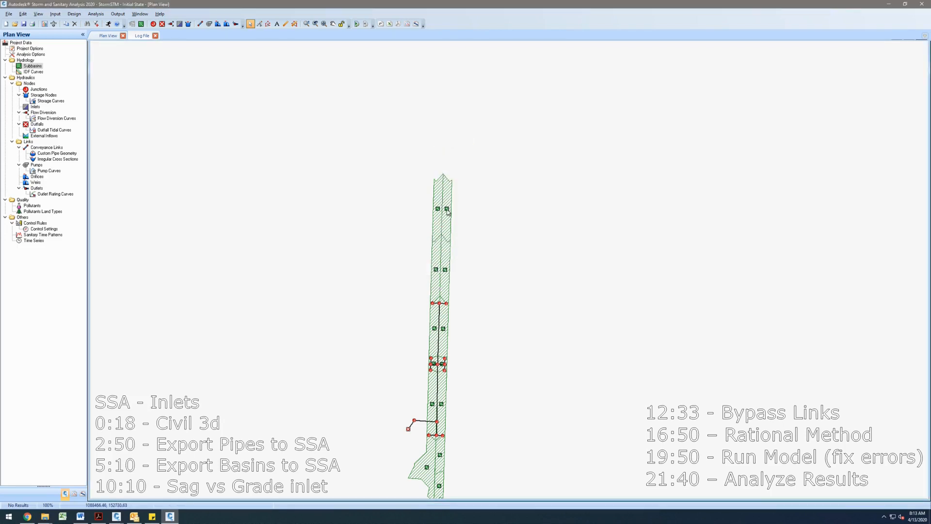
- Delete the next two northern subbasins, Sub-01 and Sub-02, from the Subbasins editor and close it
double_click(447, 212)
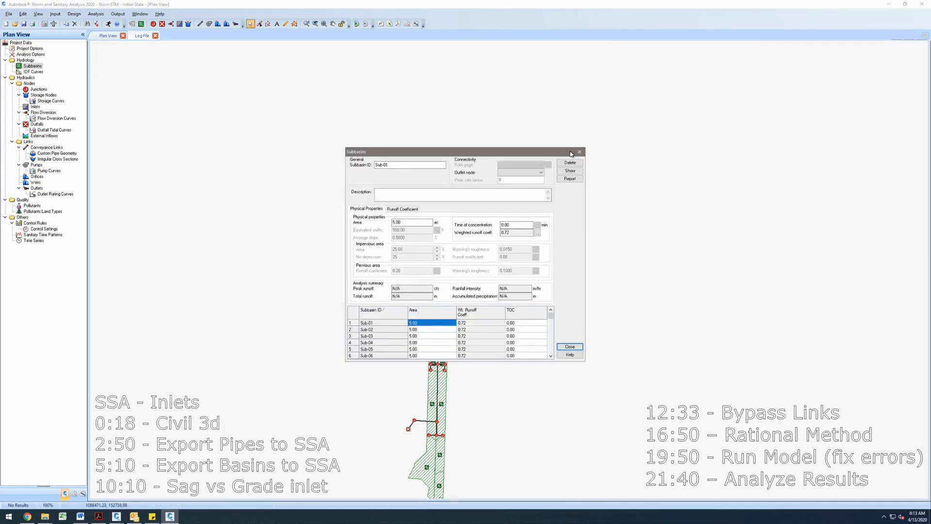
drag(571, 154, 719, 149)
click(718, 159)
key(Return)
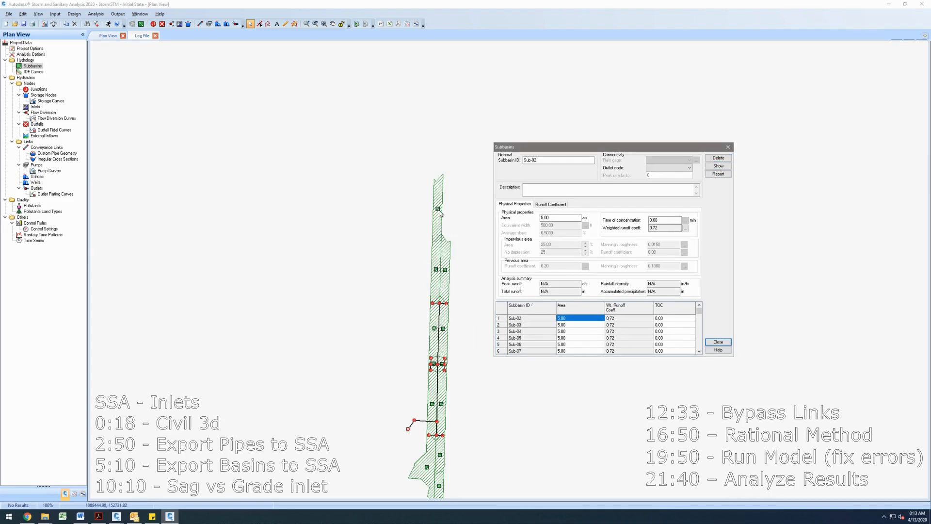
click(718, 158)
key(Return)
click(728, 147)
- Connect the two northernmost remaining subbasins to the junctions at the first structure below them
scroll(515, 194, down, 3)
scroll(472, 180, up, 1)
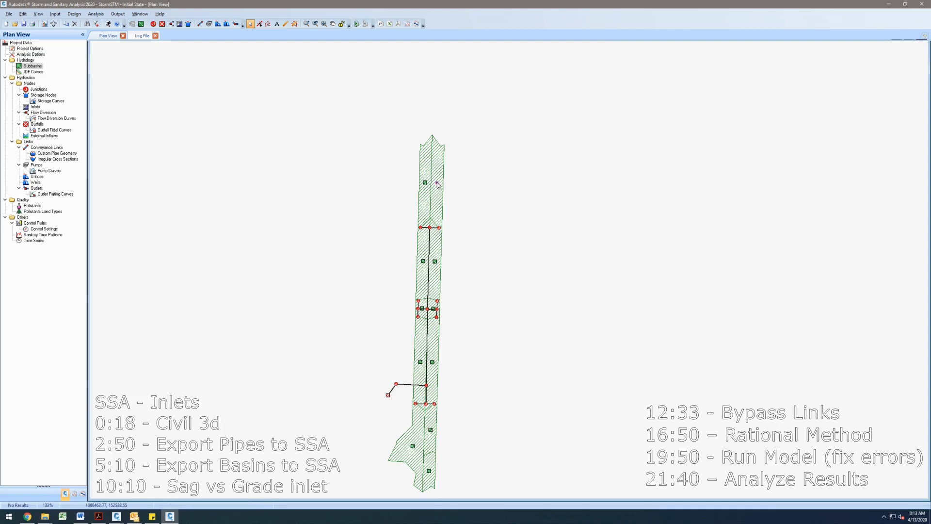
right_click(438, 184)
click(448, 189)
click(440, 228)
right_click(424, 184)
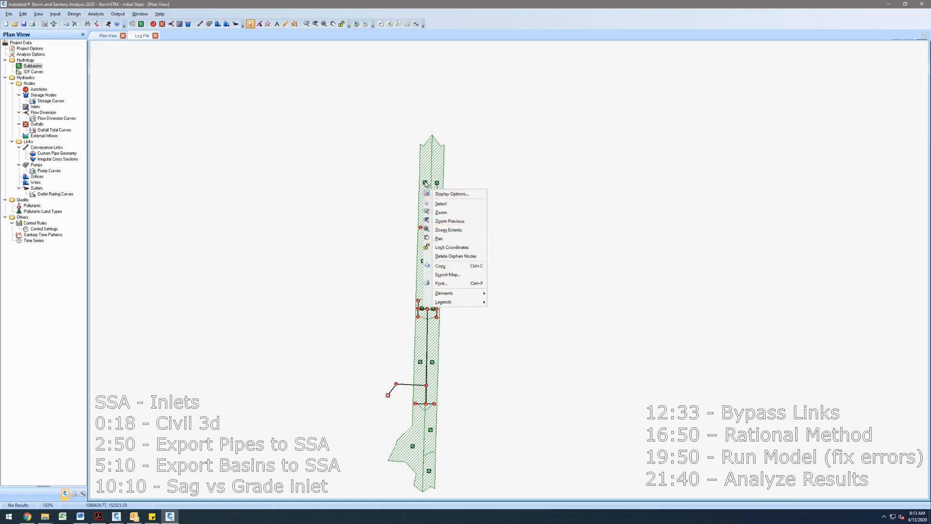
right_click(426, 182)
click(444, 186)
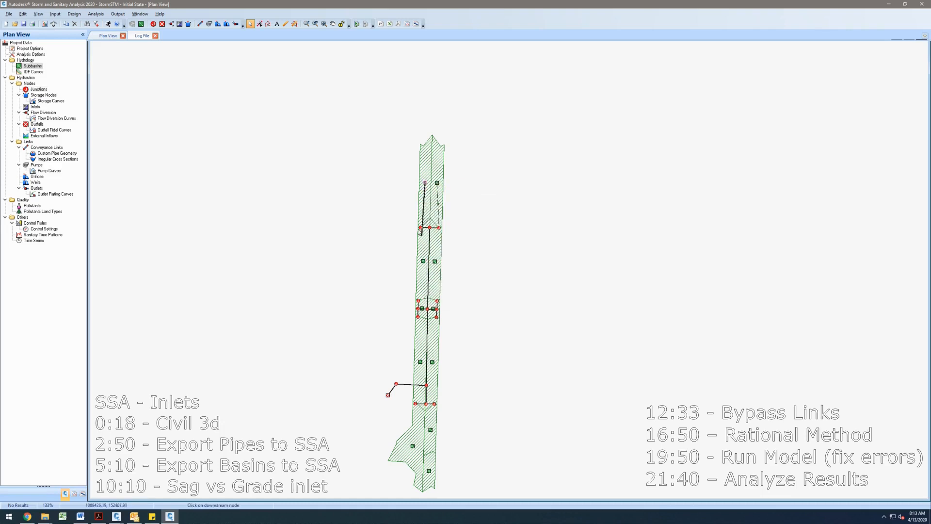
click(420, 227)
- Connect the subbasin beside the pipe to the junction at the circular structure
drag(515, 283, 506, 220)
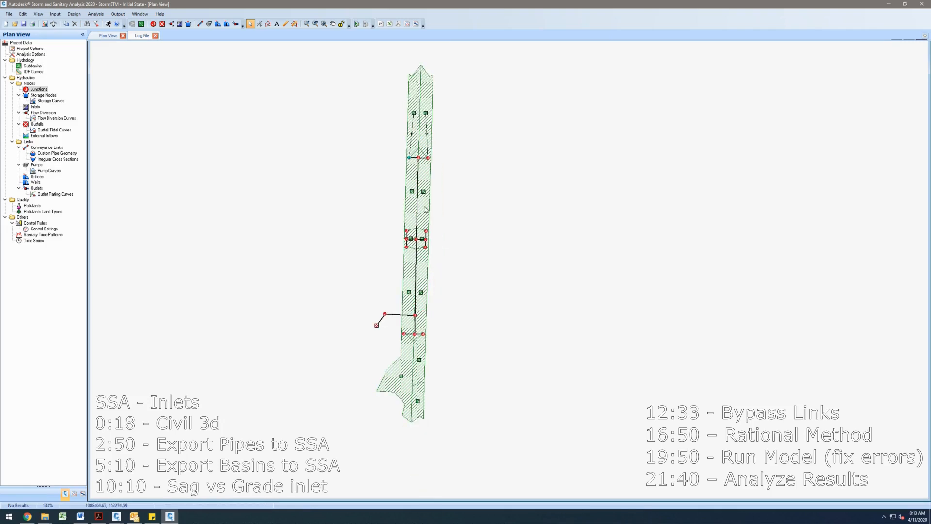
right_click(424, 190)
click(428, 193)
scroll(427, 220, up, 3)
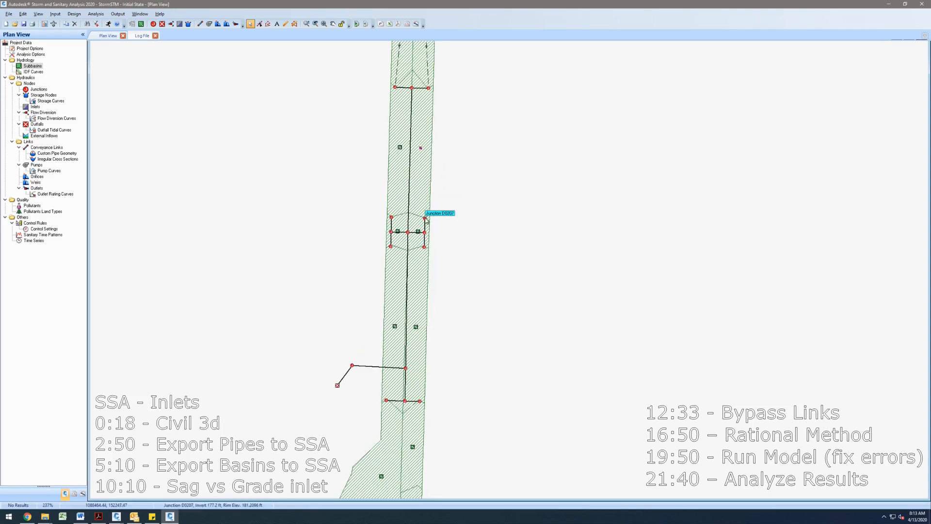
click(426, 219)
- Delete the four corner junctions surrounding the circular structure
right_click(426, 220)
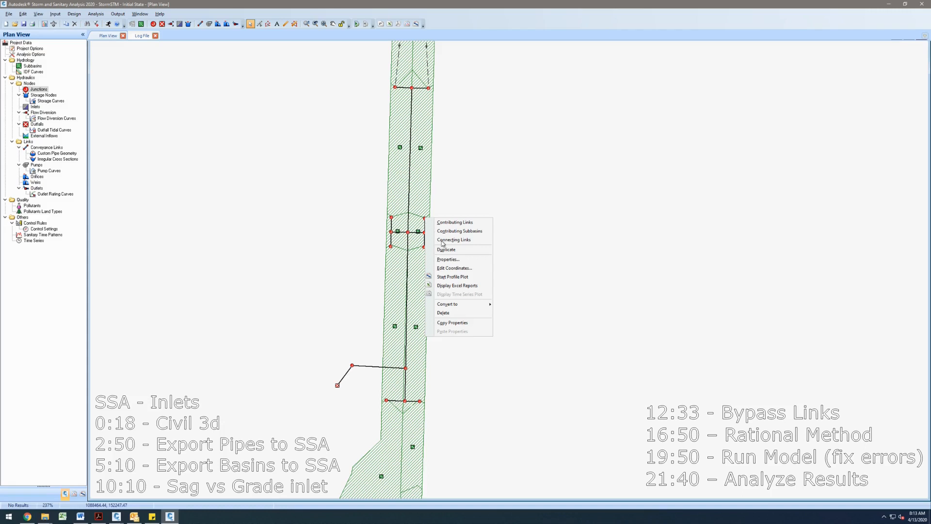
click(458, 312)
right_click(424, 249)
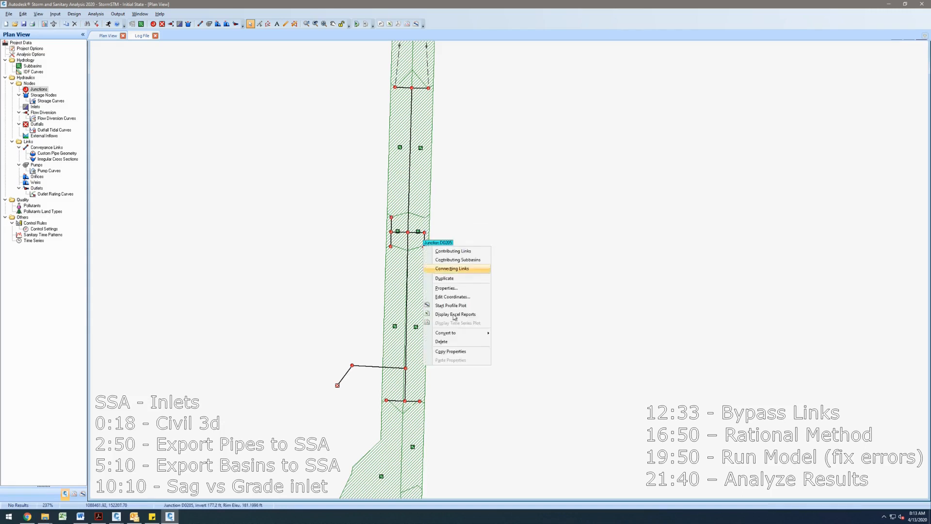
click(456, 342)
key(Return)
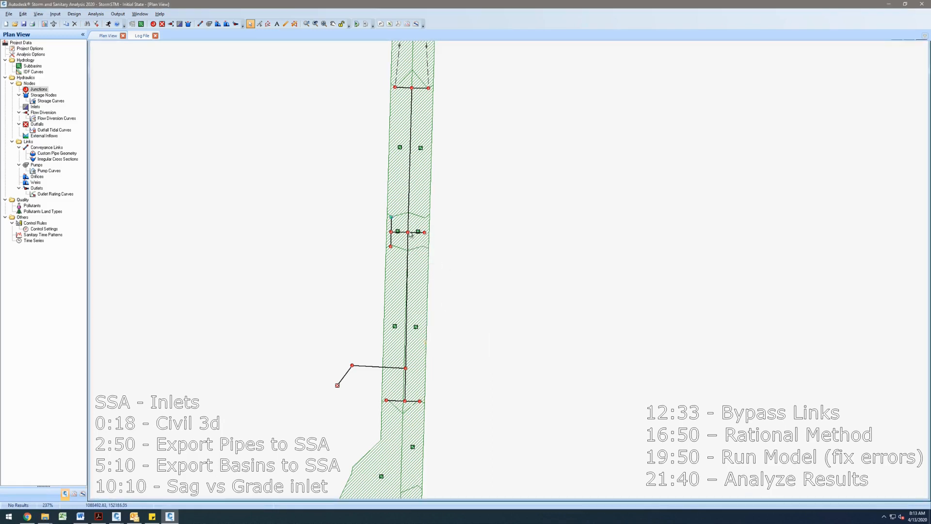
right_click(392, 217)
click(423, 314)
key(Return)
right_click(391, 246)
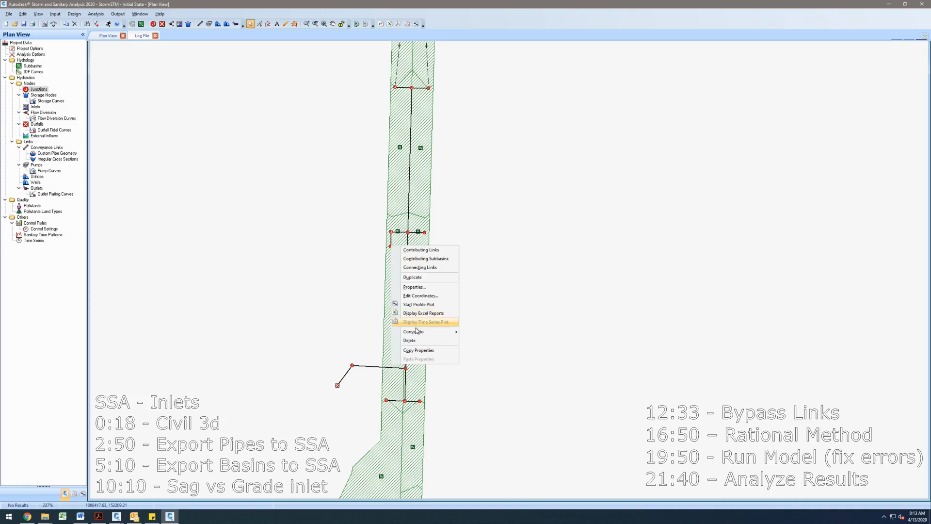
click(419, 344)
key(Return)
- Connect the two subbasins below the circular structure to the junctions on either side of the pipe above them
drag(427, 328, 418, 193)
right_click(418, 193)
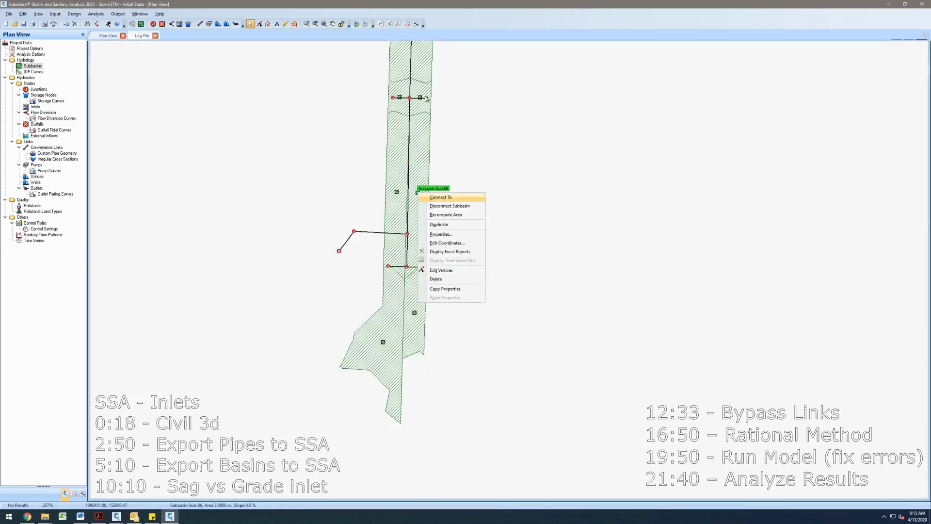
click(427, 99)
right_click(396, 193)
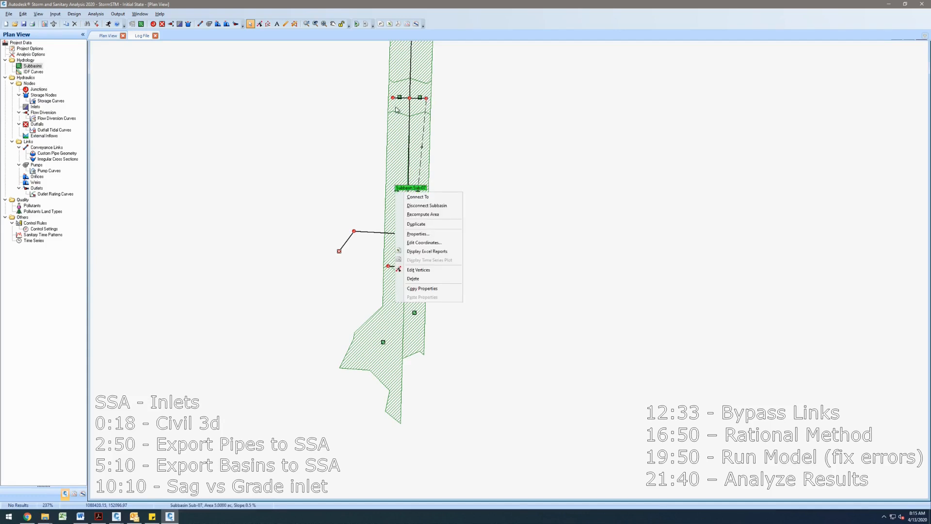
click(394, 99)
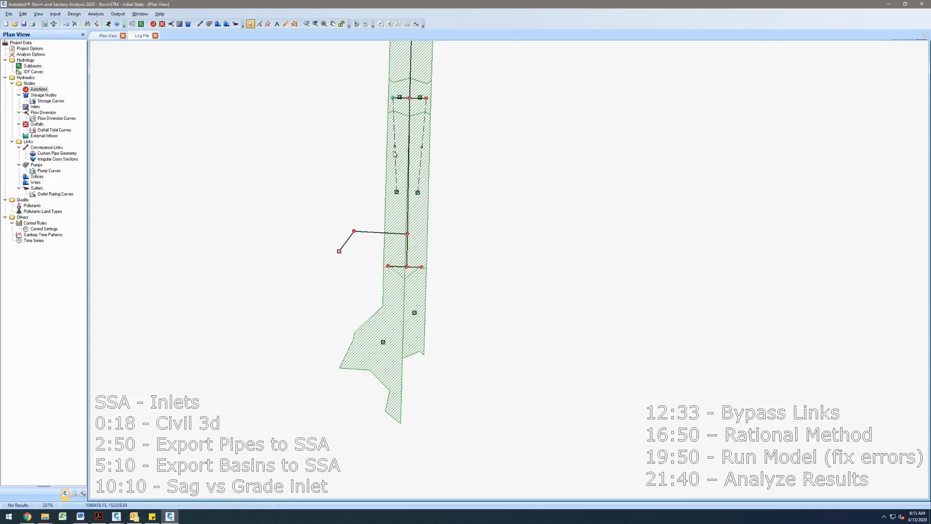
- Connect the two southern subbasins to the side junctions of the bottom structure
right_click(388, 267)
click(389, 264)
right_click(416, 314)
click(435, 316)
click(421, 267)
right_click(388, 342)
click(409, 344)
click(388, 266)
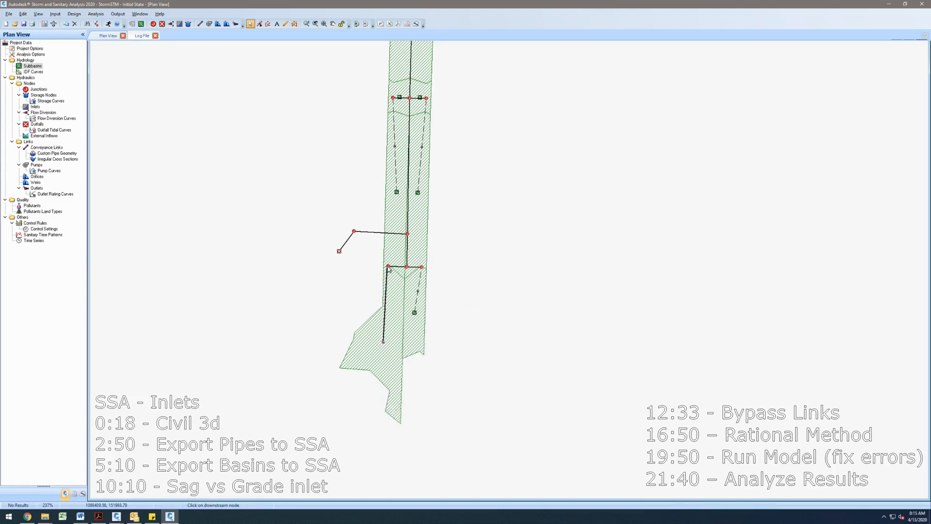
- Connect the two subbasins at the middle structure to its left and right junctions
scroll(426, 264, down, 4)
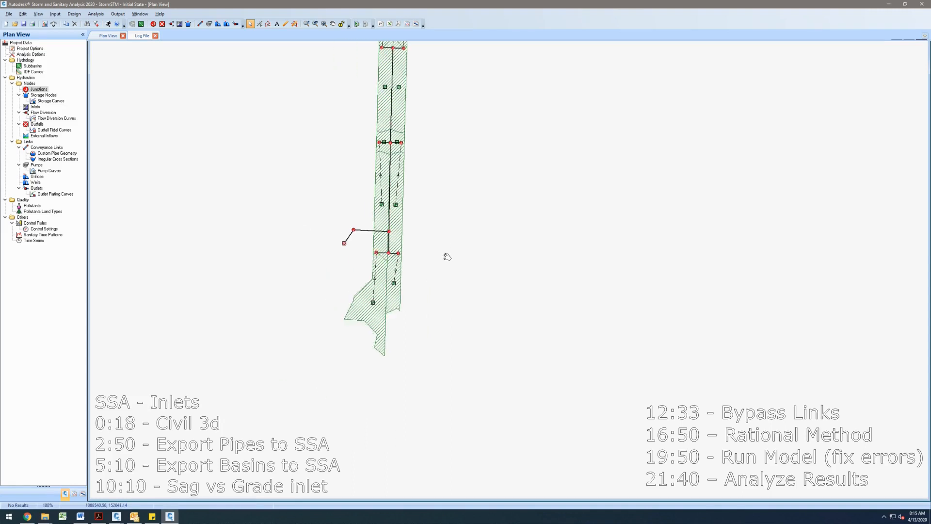
scroll(412, 290, up, 3)
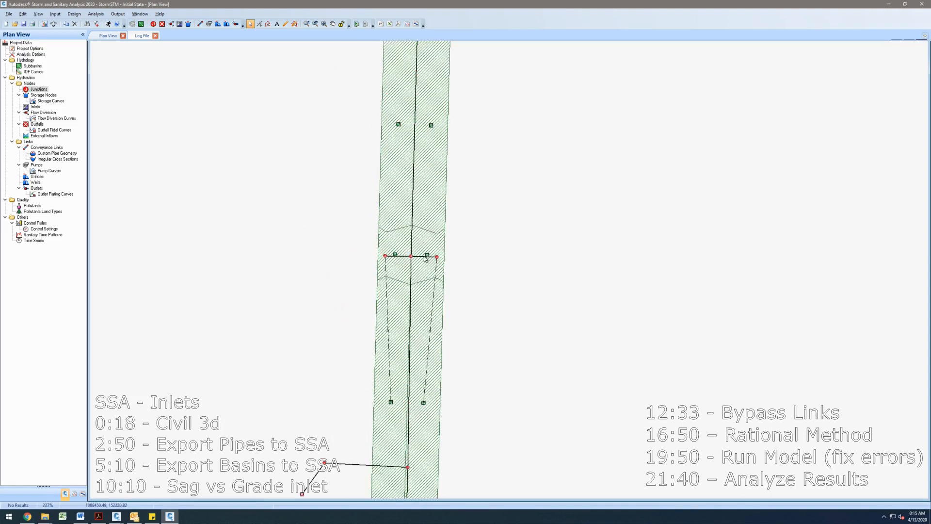
right_click(427, 256)
click(441, 259)
click(437, 258)
right_click(395, 255)
click(402, 258)
click(385, 256)
- Convert the left junction of the top structure to an inlet
scroll(455, 174, down, 3)
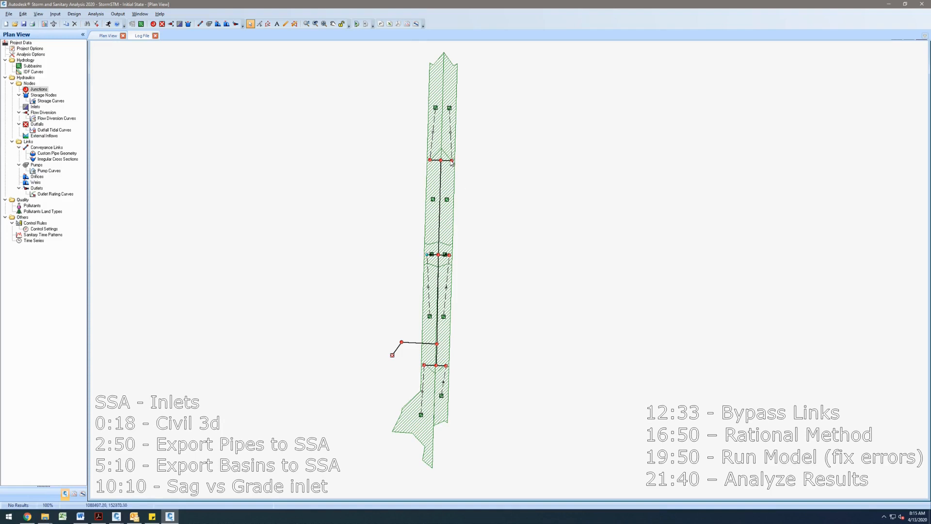
scroll(433, 164, up, 2)
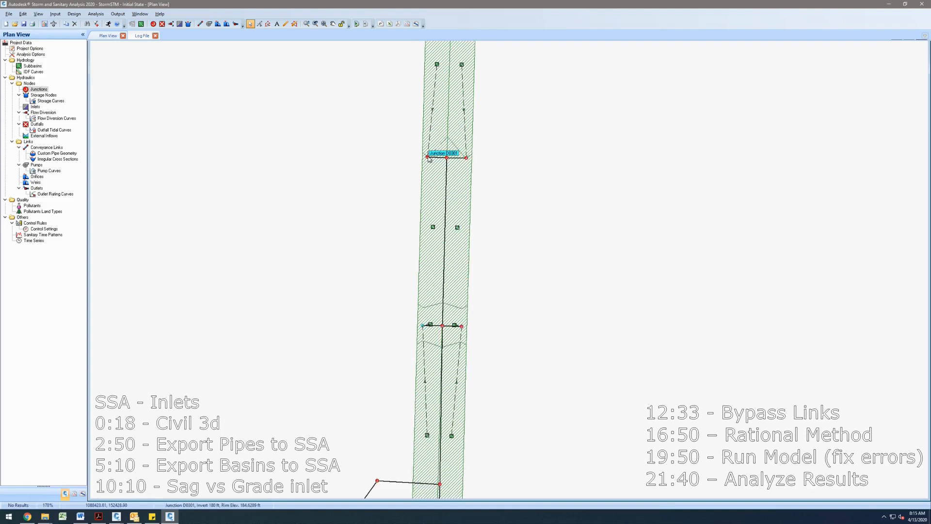
right_click(428, 158)
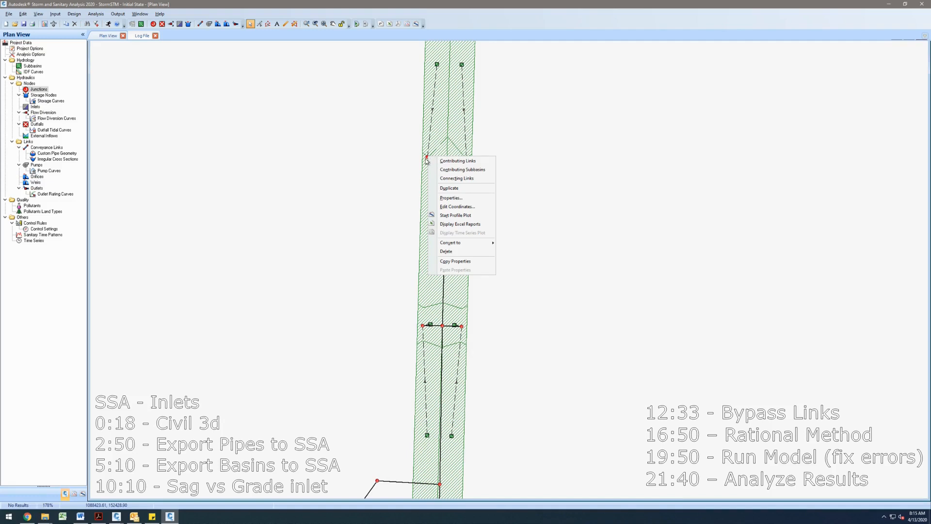
mouse_move(477, 243)
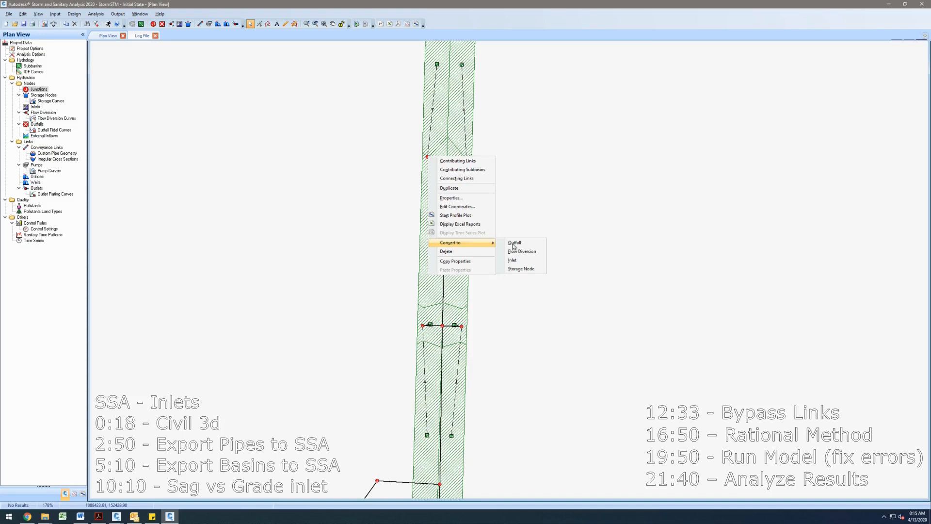
click(533, 260)
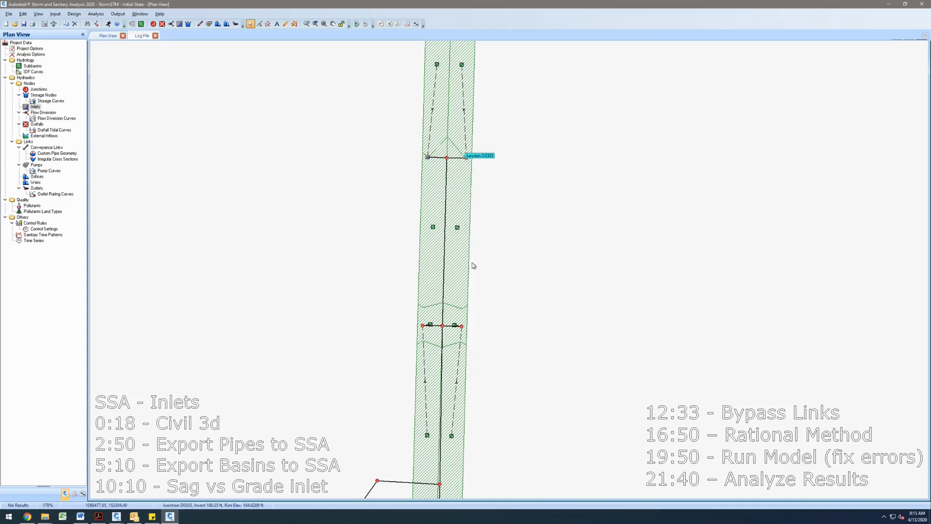
- Open the right junction's Excel report and close the spreadsheet
right_click(468, 158)
click(499, 226)
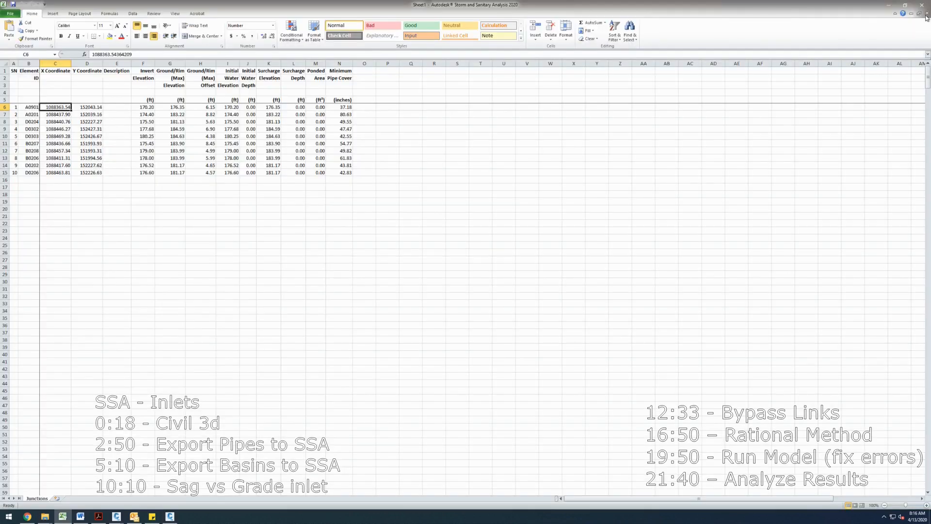
click(888, 5)
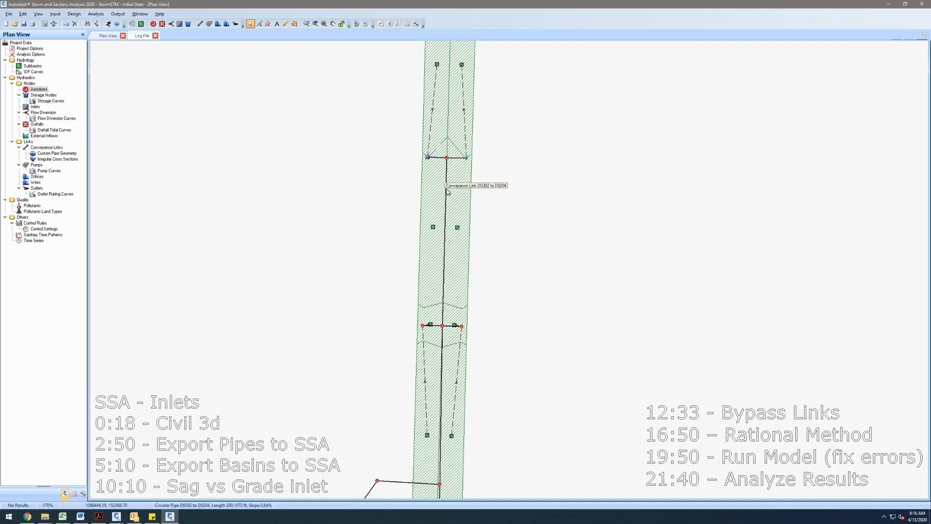
- Convert the right junction of the top structure to an inlet
right_click(468, 160)
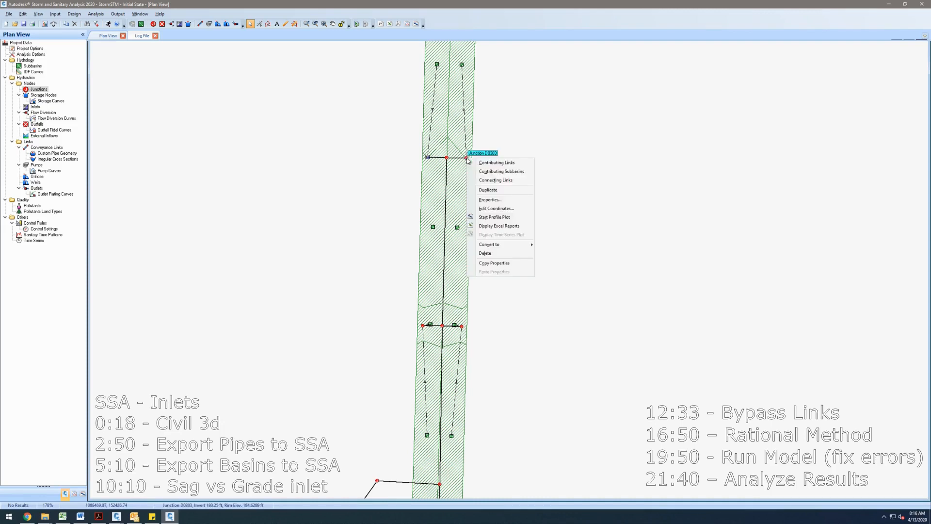
key(v)
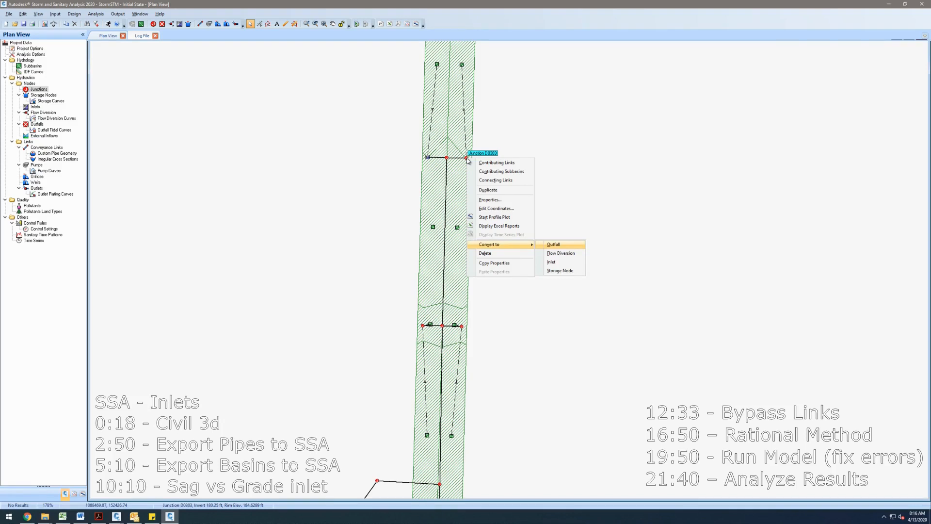
key(Return)
- Convert both side junctions of the middle structure to inlets
right_click(462, 328)
click(460, 326)
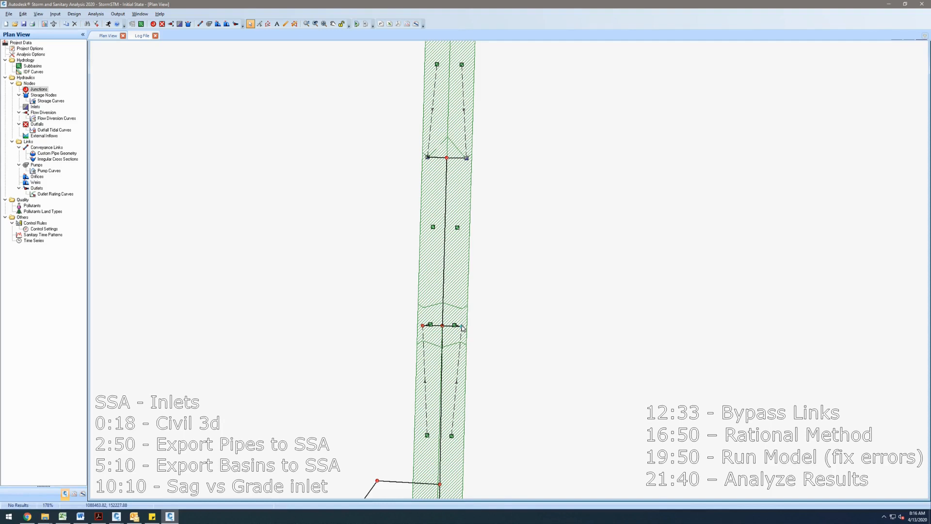
right_click(461, 326)
key(v)
key(Return)
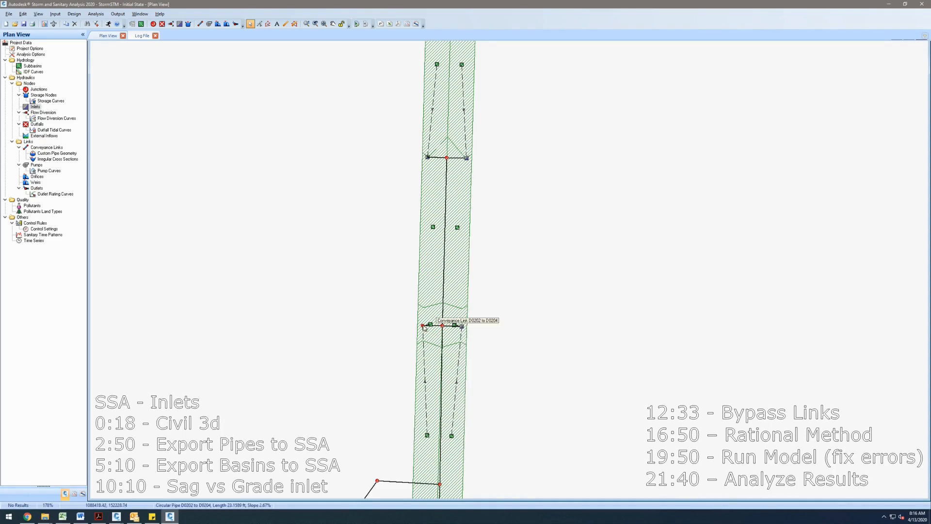
right_click(423, 328)
key(v)
key(i)
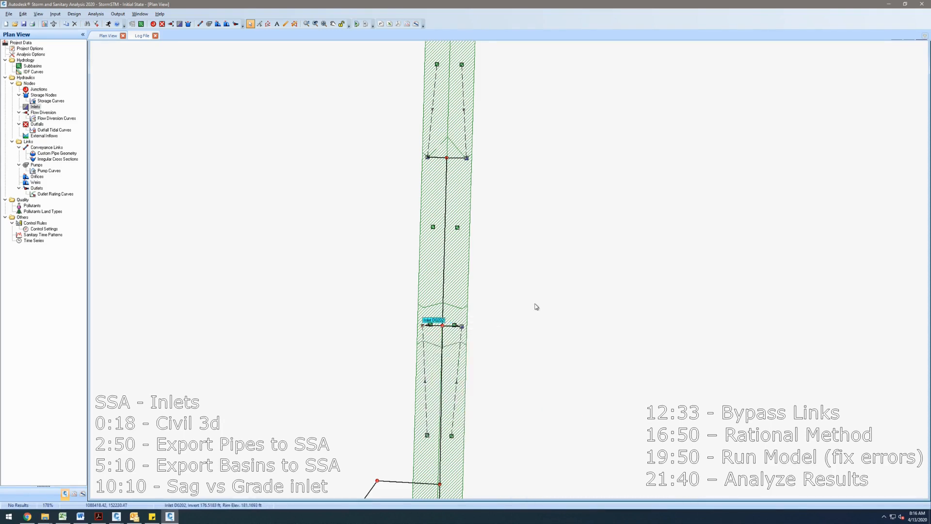
- Convert both side junctions of the bottom structure to inlets
drag(539, 307, 568, 132)
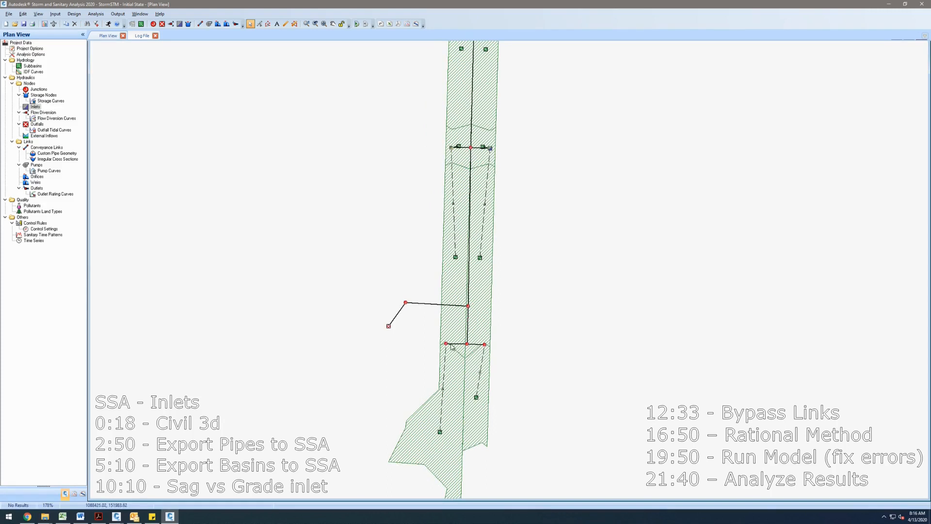
right_click(446, 344)
key(v)
key(i)
right_click(484, 345)
key(v)
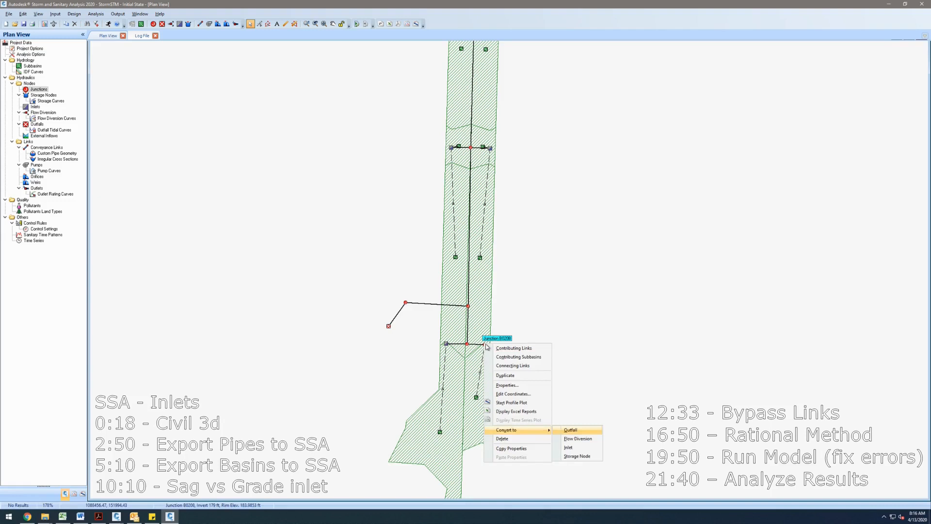
key(i)
- Open the properties of the pipe leaving the top structure's right inlet, then close them
scroll(514, 305, down, 3)
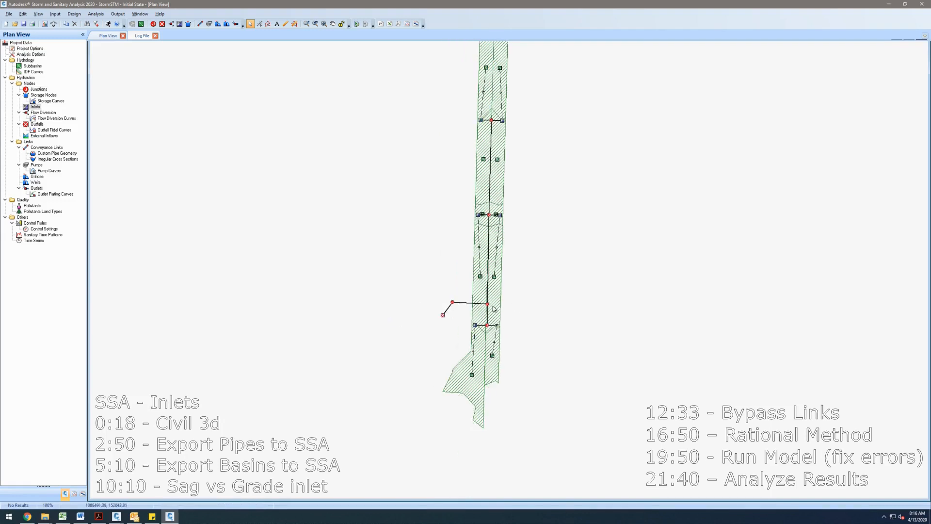
drag(445, 328, 419, 361)
scroll(419, 361, down, 1)
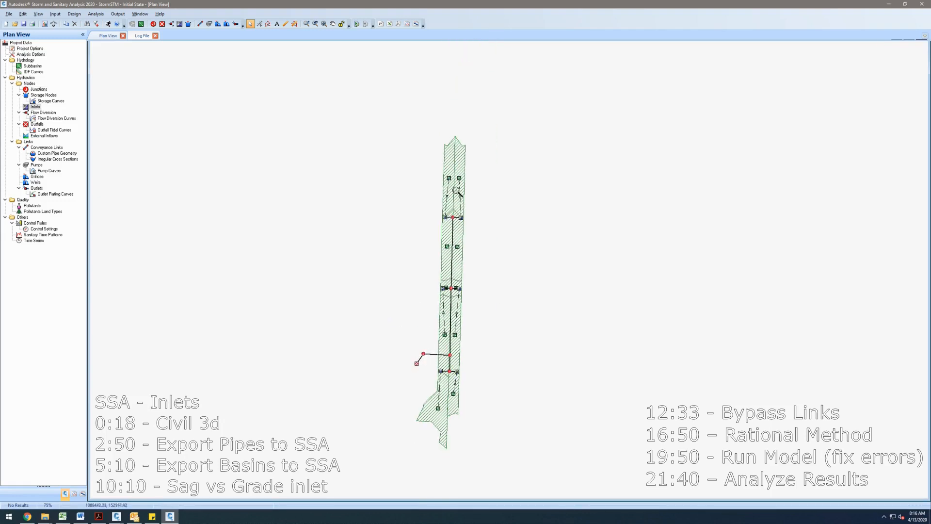
scroll(454, 191, up, 1)
drag(532, 262, 532, 188)
scroll(455, 196, up, 1)
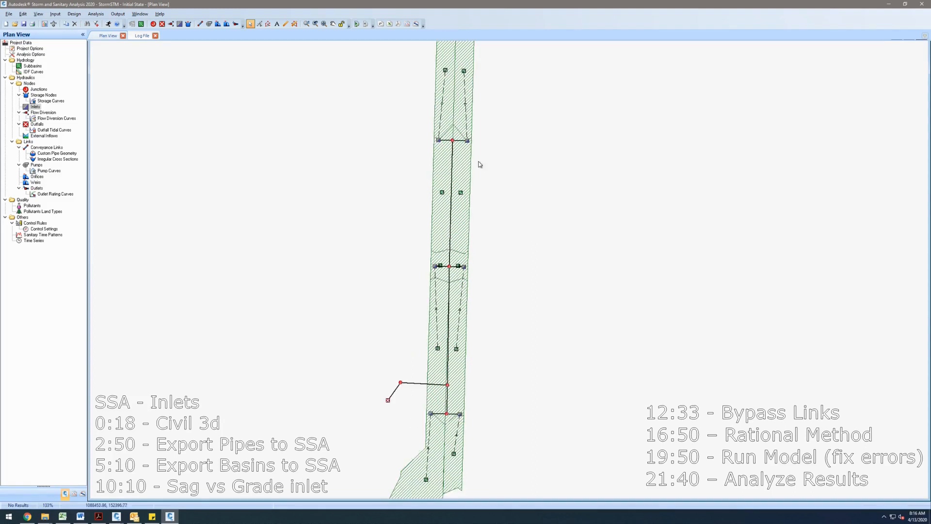
drag(502, 154, 511, 180)
scroll(475, 175, up, 1)
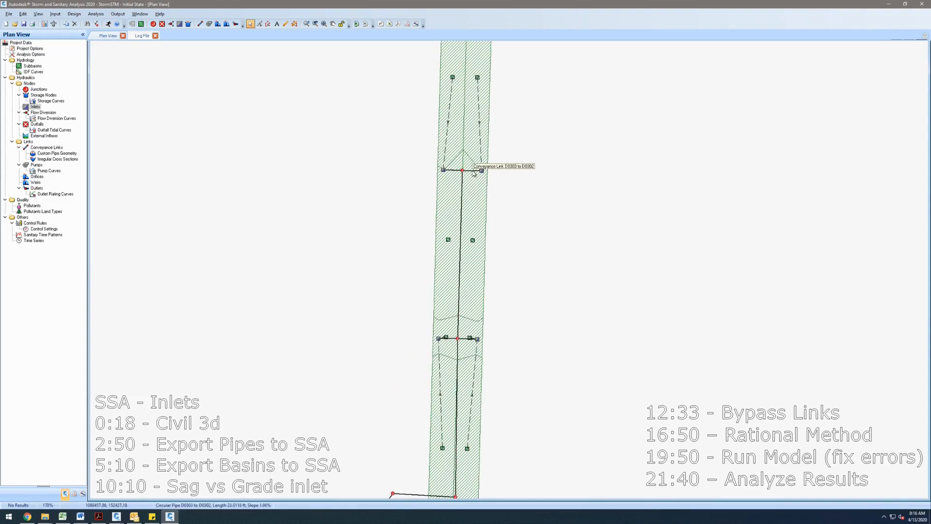
double_click(473, 172)
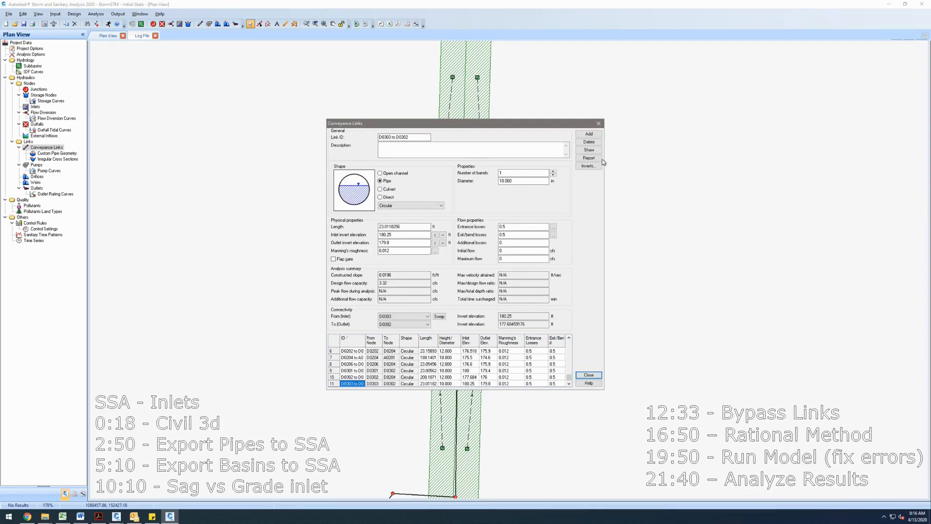
click(598, 123)
- Examine the top-left inlet's properties, including inlet type, inlet location and bypass link options
drag(562, 211, 566, 183)
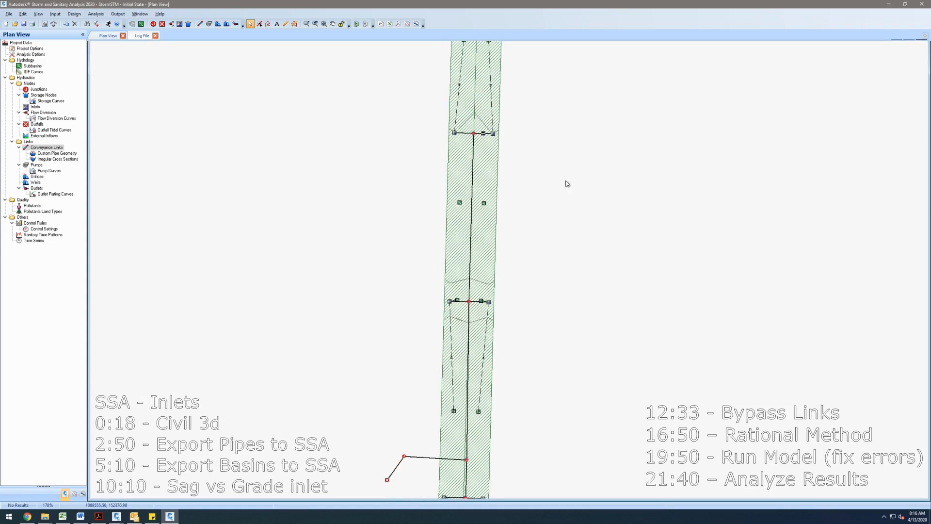
scroll(558, 183, down, 2)
drag(549, 307, 489, 338)
scroll(507, 287, up, 2)
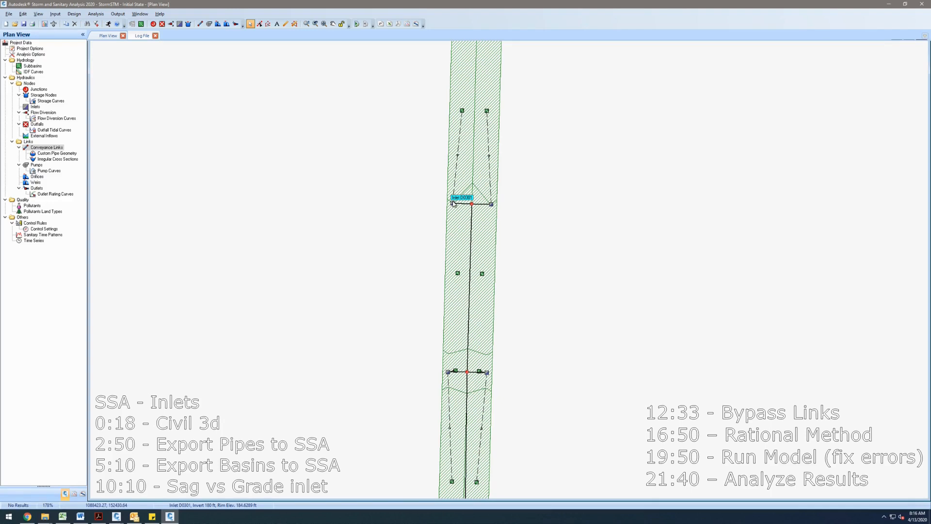
double_click(453, 203)
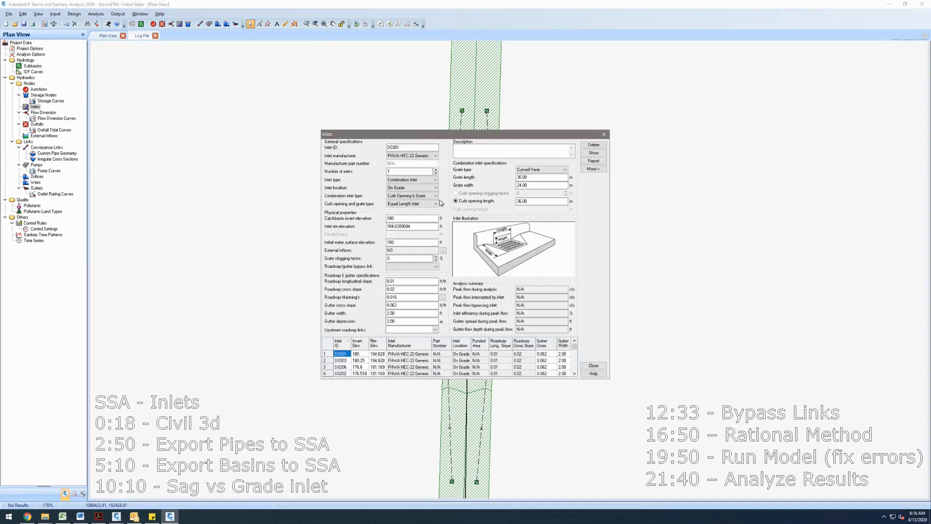
drag(419, 137, 644, 123)
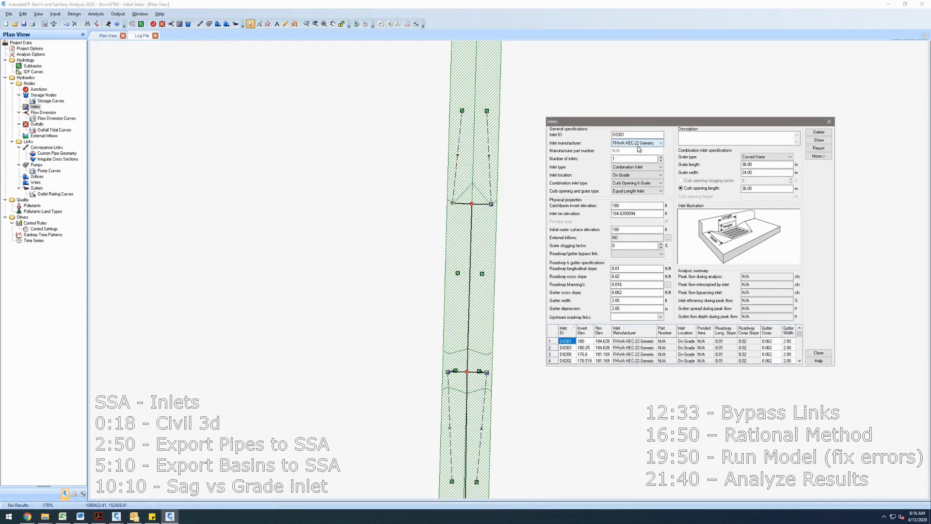
click(645, 191)
click(645, 192)
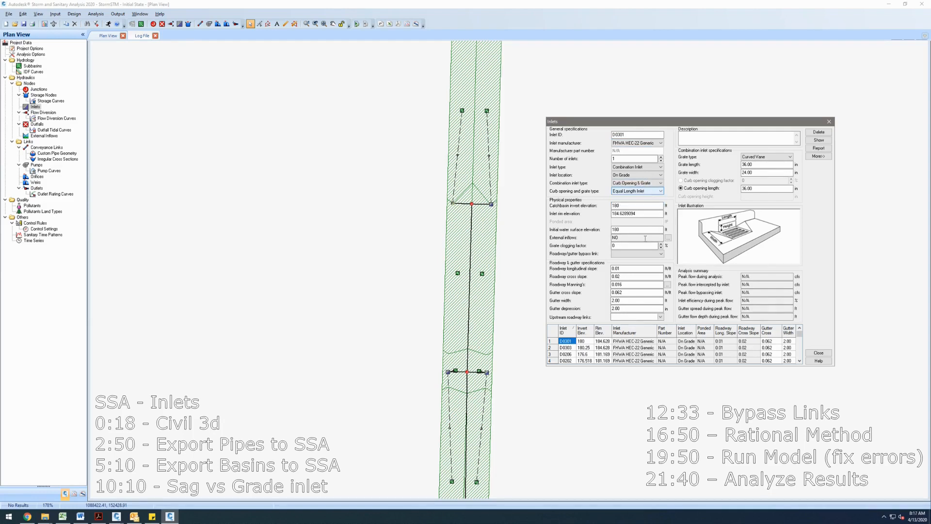
click(645, 254)
click(645, 255)
click(643, 167)
click(643, 173)
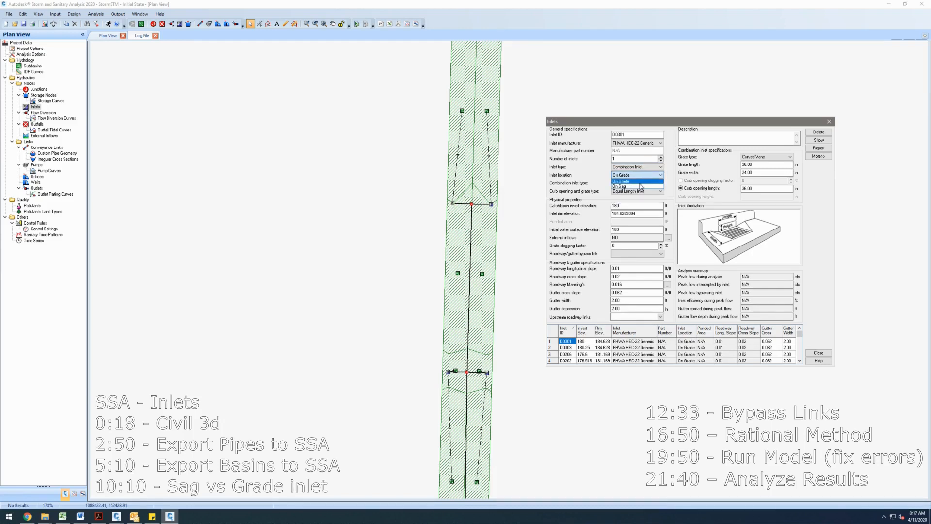
click(828, 125)
- Switch to Paint and size its window above the plan view
drag(579, 368, 583, 355)
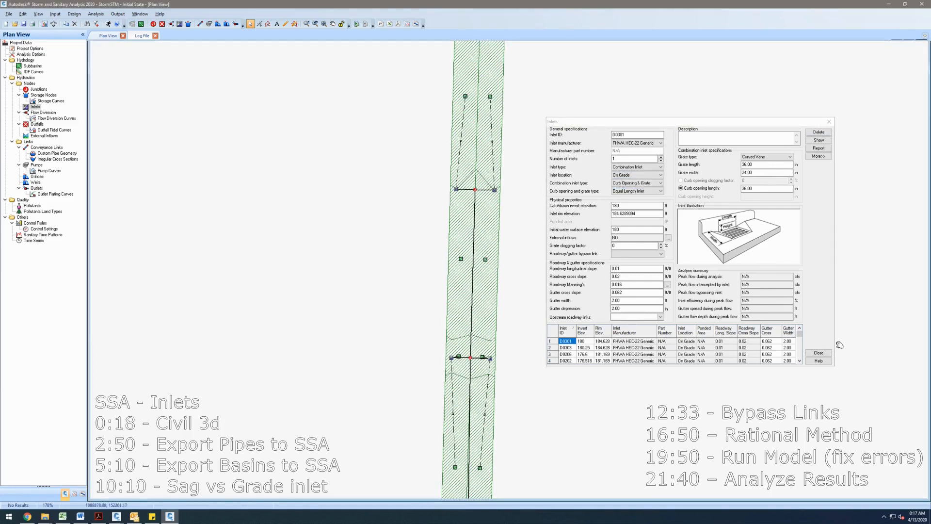
mouse_move(572, 405)
mouse_down()
mouse_move(558, 308)
mouse_move(548, 302)
mouse_up()
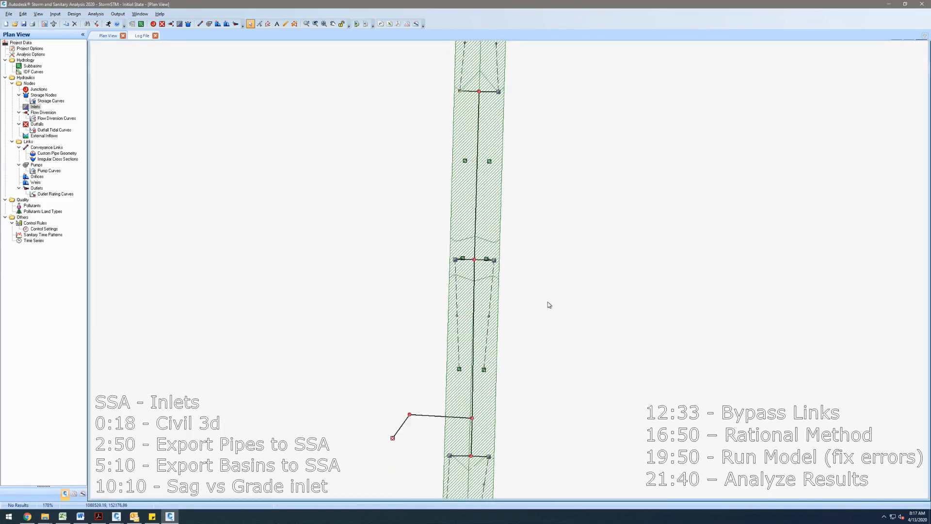
key(super)
text(MSPAINT)
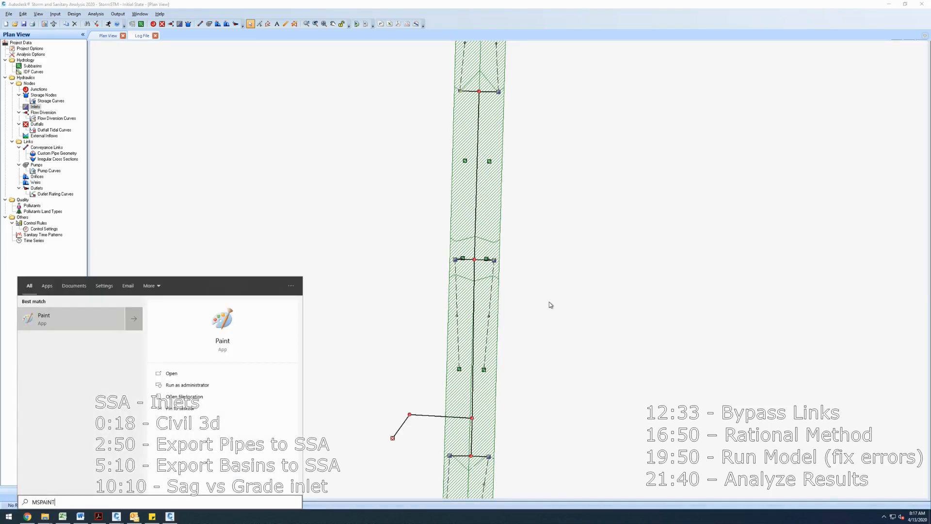
key(Return)
drag(523, 306, 605, 330)
drag(209, 187, 519, 250)
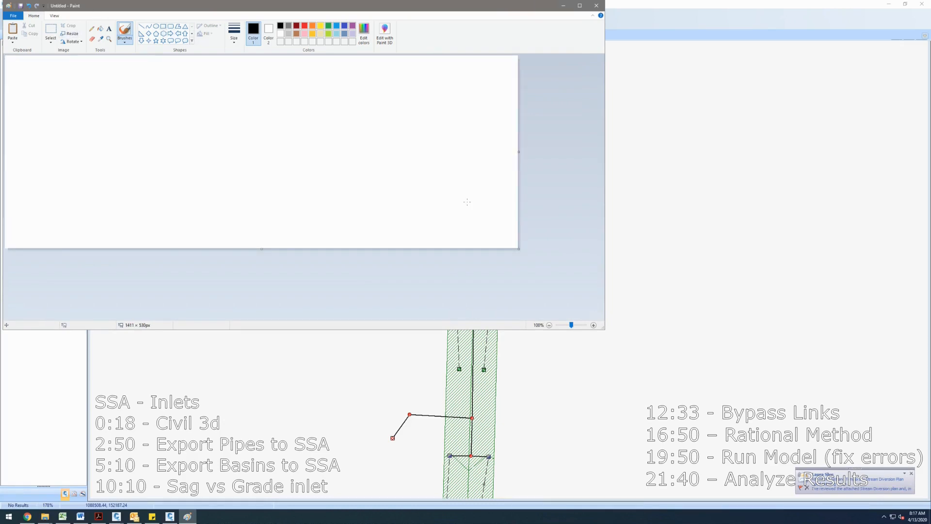
click(911, 473)
- Sketch a gently sagging road profile line across the canvas
click(92, 29)
mouse_move(70, 117)
mouse_down()
mouse_move(266, 133)
mouse_move(464, 112)
mouse_up()
- Draw seven small red rectangles along the road profile to represent inlets
click(304, 26)
click(163, 26)
drag(39, 119, 52, 125)
drag(105, 118, 240, 140)
drag(316, 124, 445, 125)
click(434, 121)
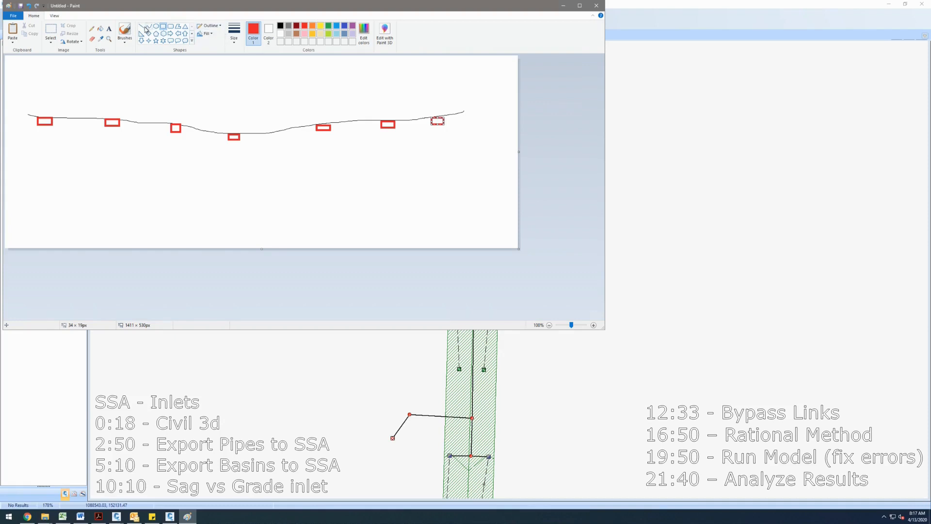
- Paint blue water flowing along the profile and pooling around the inlet at the sag
click(125, 37)
click(137, 54)
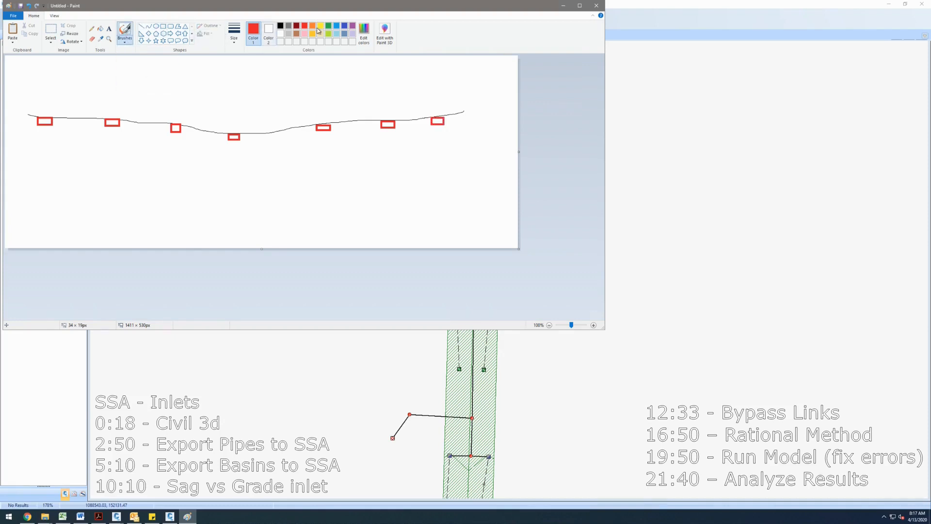
click(338, 27)
drag(467, 109, 450, 113)
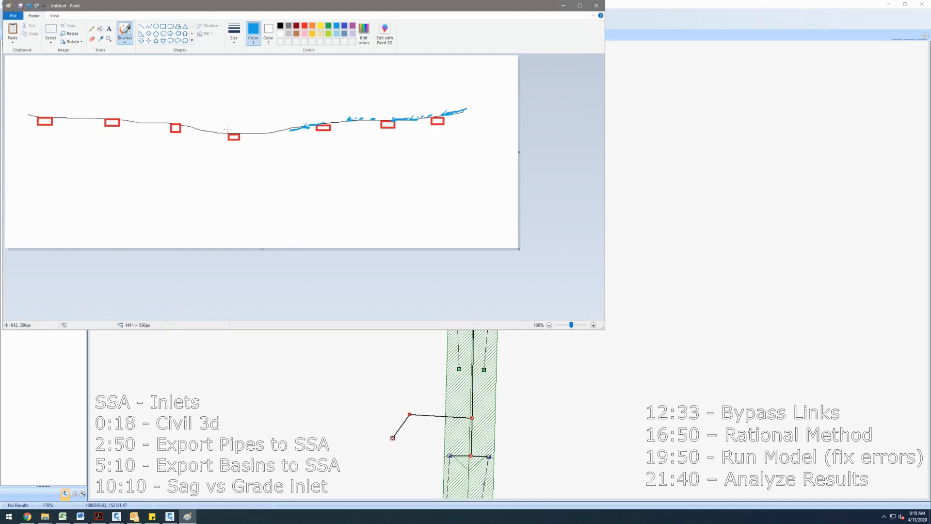
drag(219, 139, 222, 132)
mouse_move(262, 130)
mouse_down()
mouse_move(206, 133)
mouse_move(275, 128)
mouse_move(219, 128)
mouse_up()
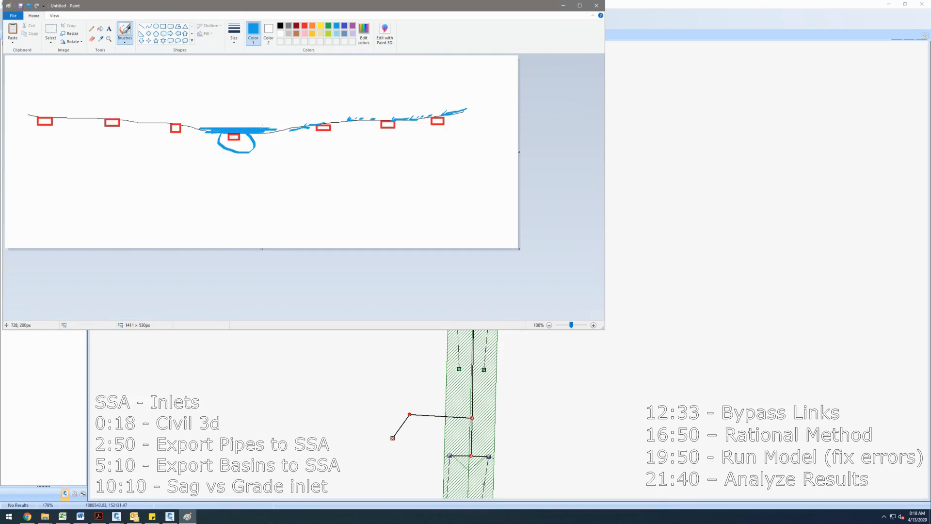
mouse_move(225, 131)
mouse_down()
mouse_move(276, 129)
mouse_move(263, 127)
mouse_up()
- Reopen the top-left inlet's properties to review the inlet location and roadway bypass link choices, then close them
click(563, 6)
scroll(526, 196, down, 2)
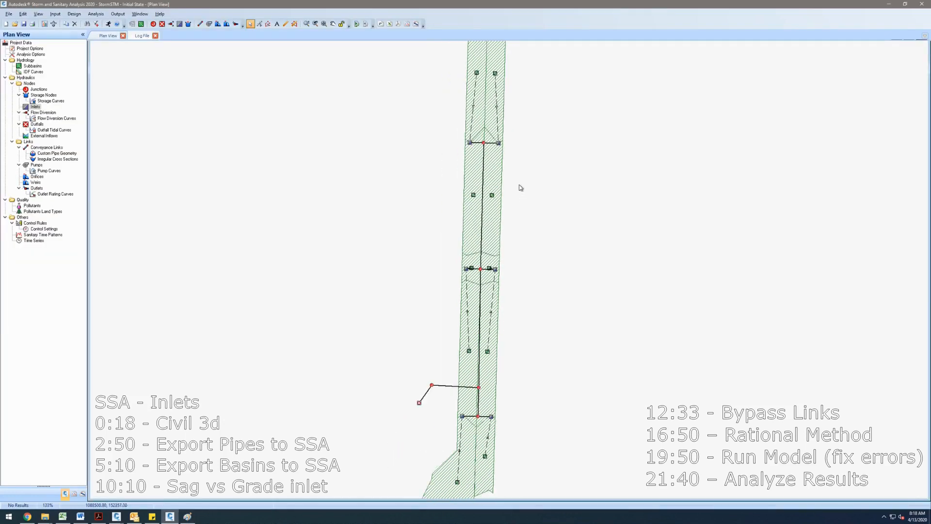
double_click(470, 144)
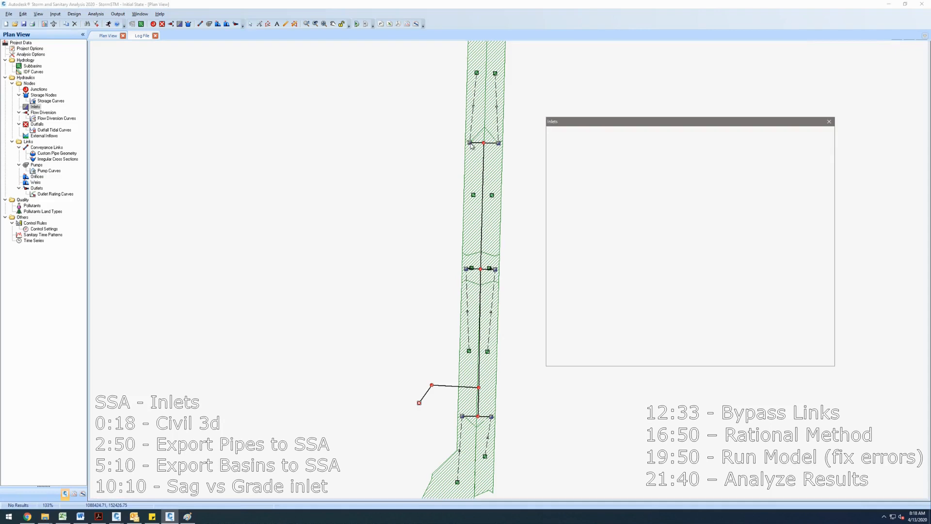
click(644, 176)
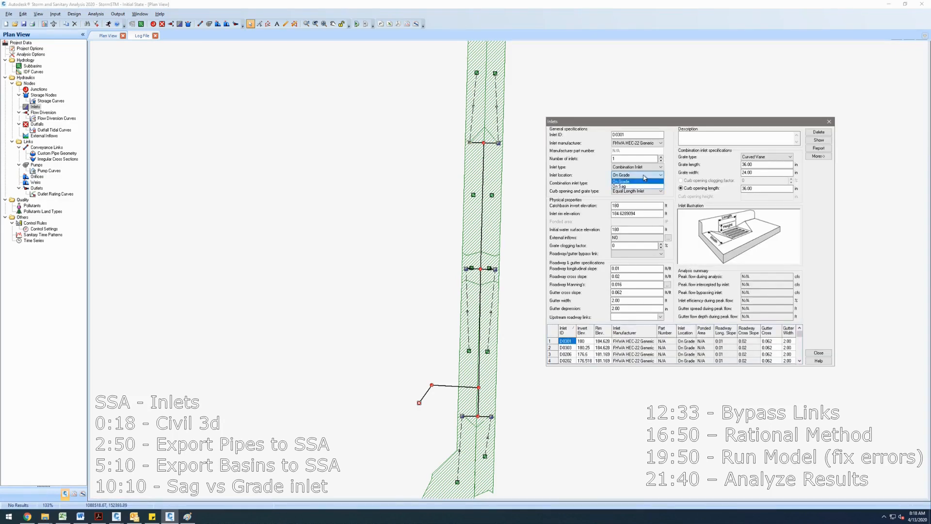
click(644, 176)
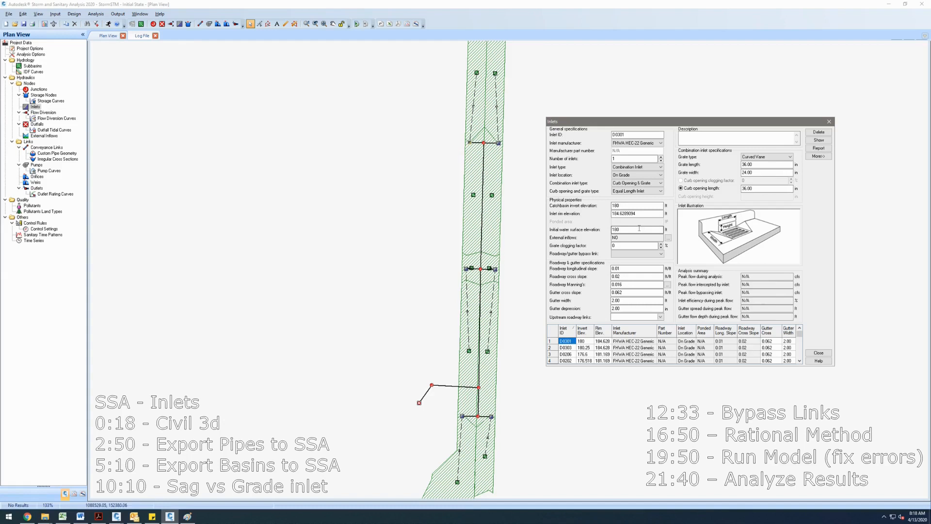
click(648, 175)
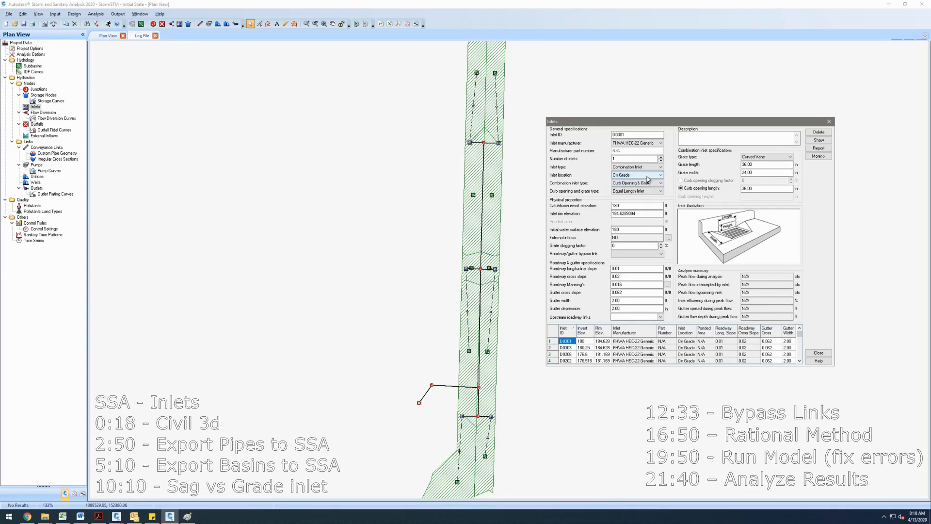
click(647, 180)
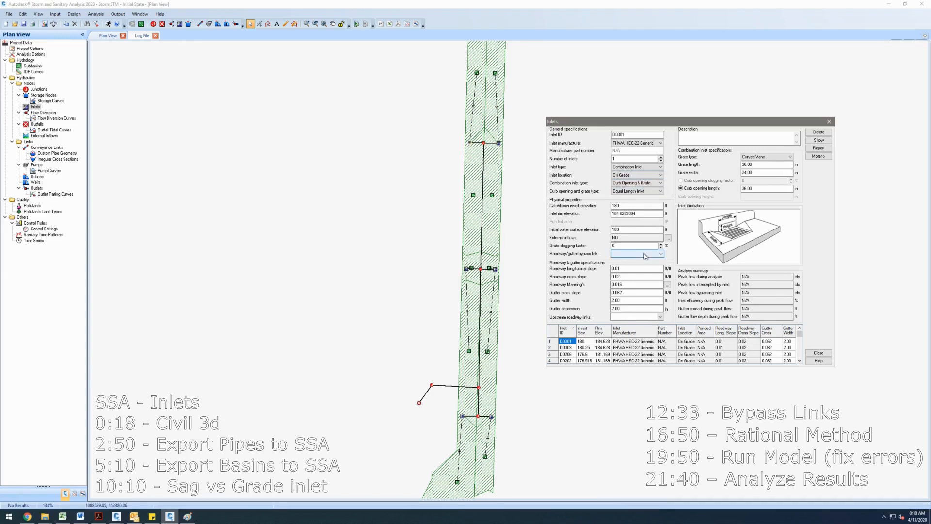
click(646, 254)
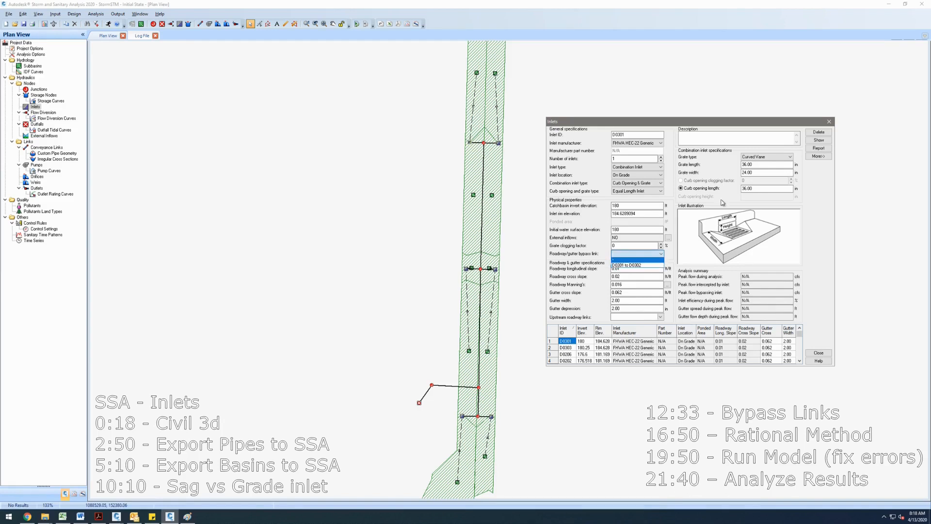
click(825, 125)
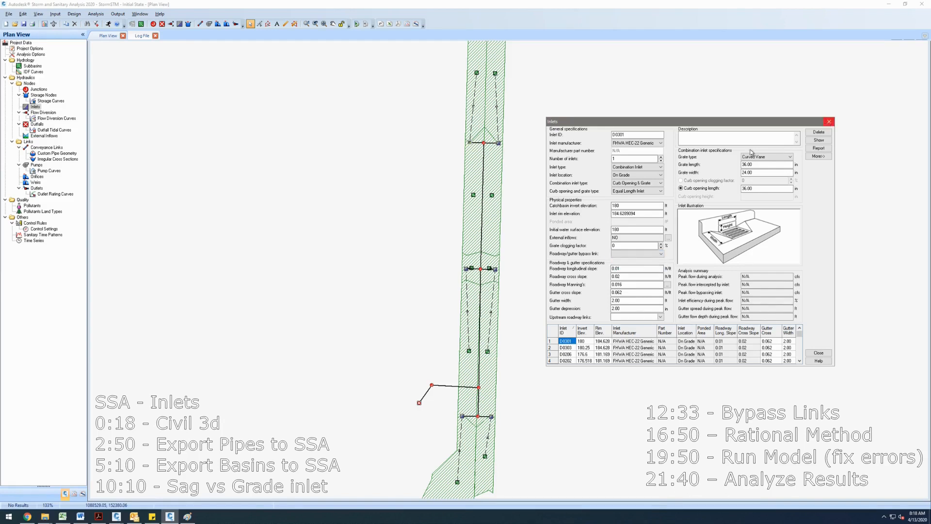
click(834, 122)
- Turn on node ID labels in the plan view display options
right_click(564, 116)
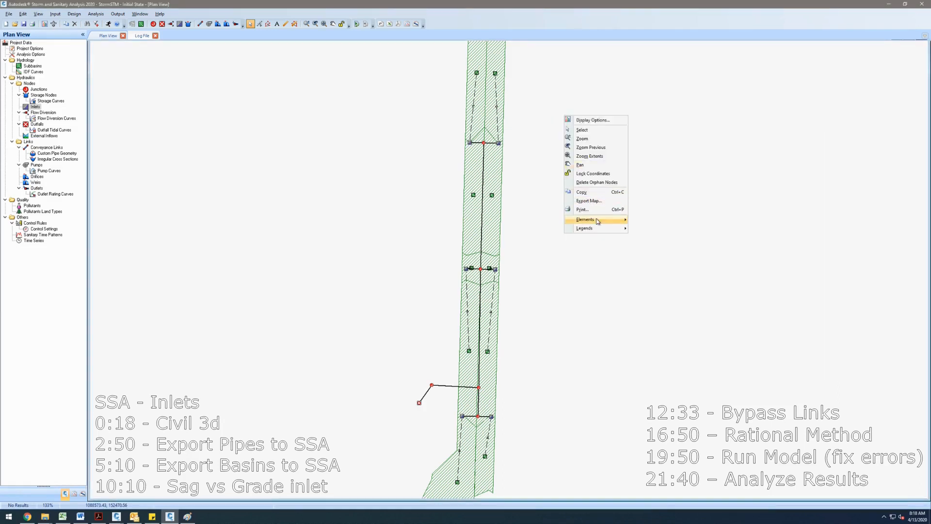
click(591, 121)
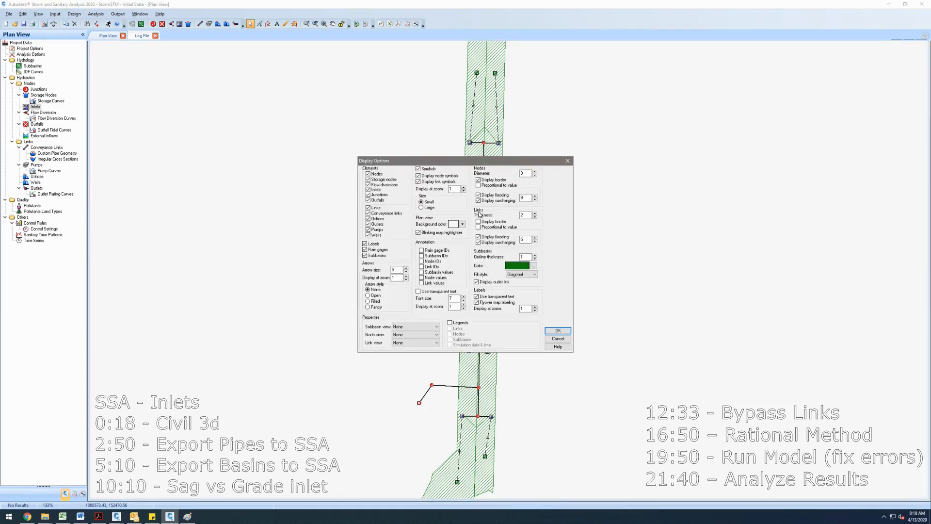
drag(476, 163, 642, 161)
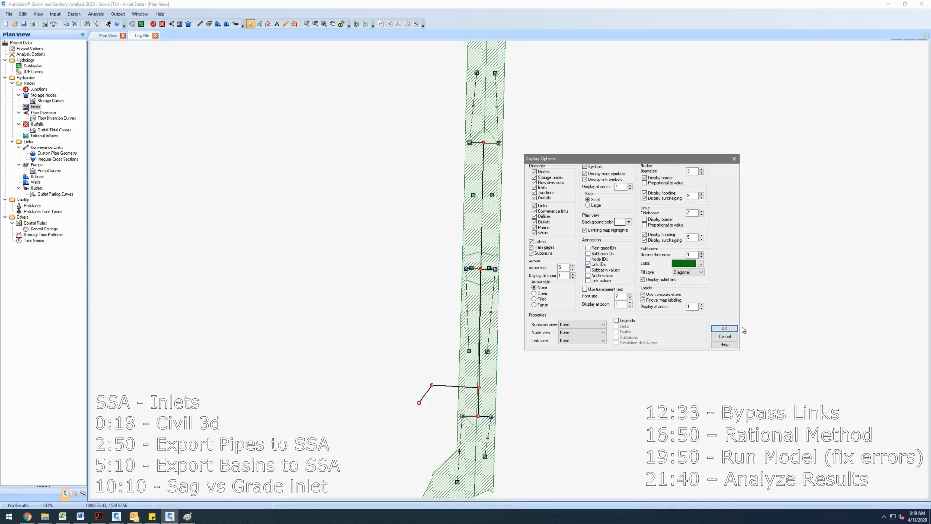
click(724, 328)
scroll(468, 142, up, 3)
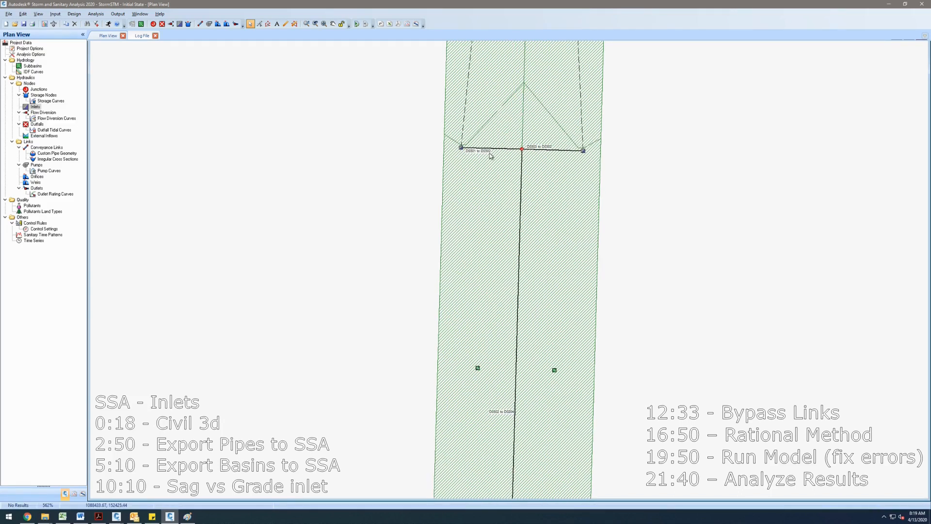
right_click(629, 129)
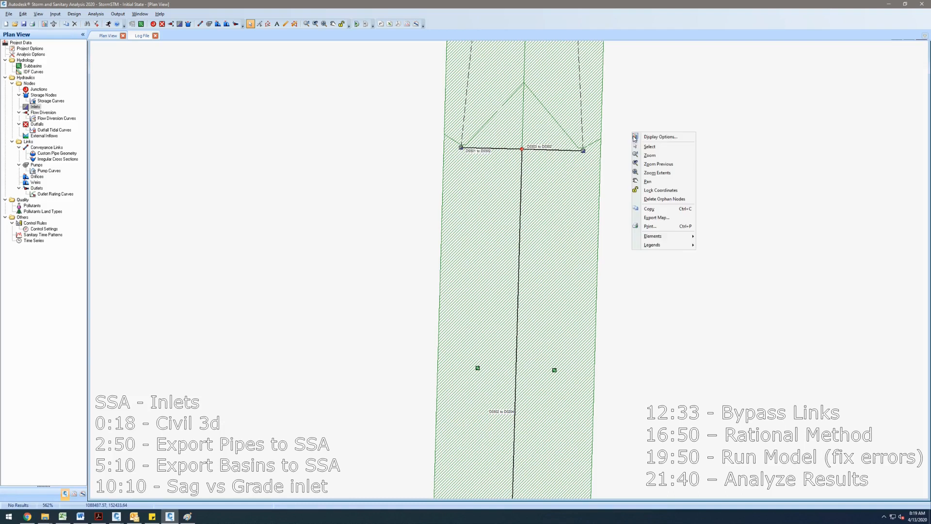
click(662, 138)
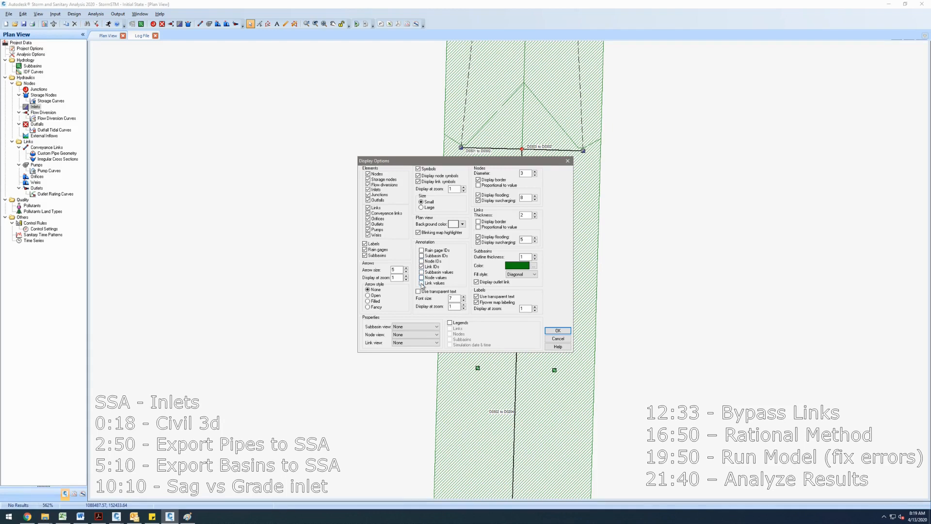
click(421, 257)
click(557, 330)
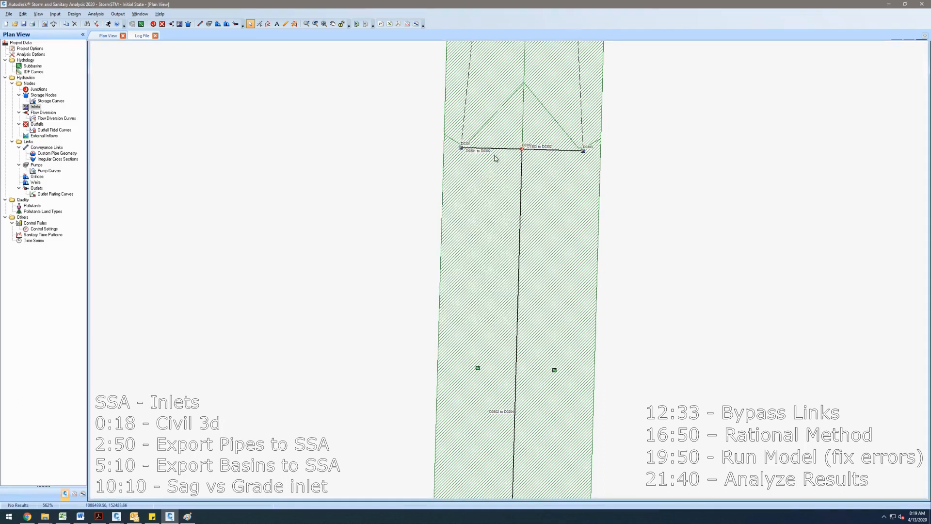
scroll(465, 145, up, 3)
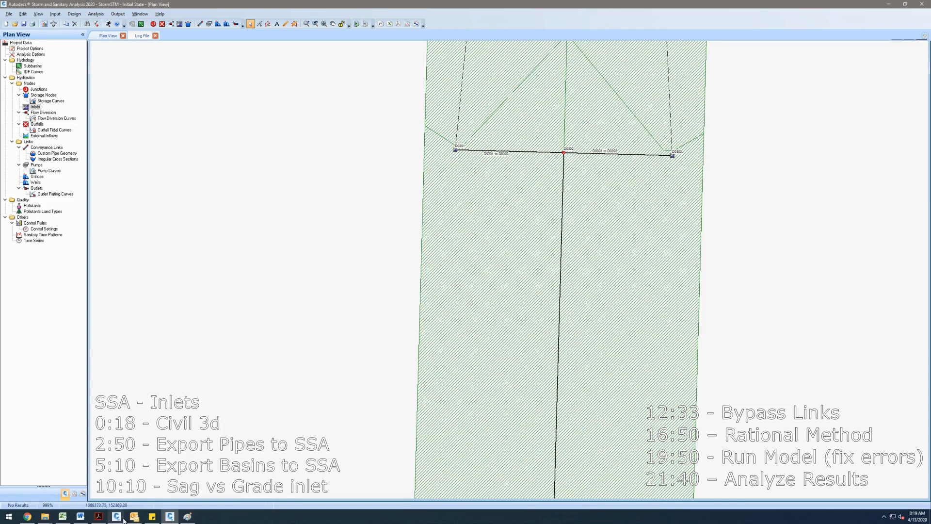
mouse_move(117, 516)
click(146, 489)
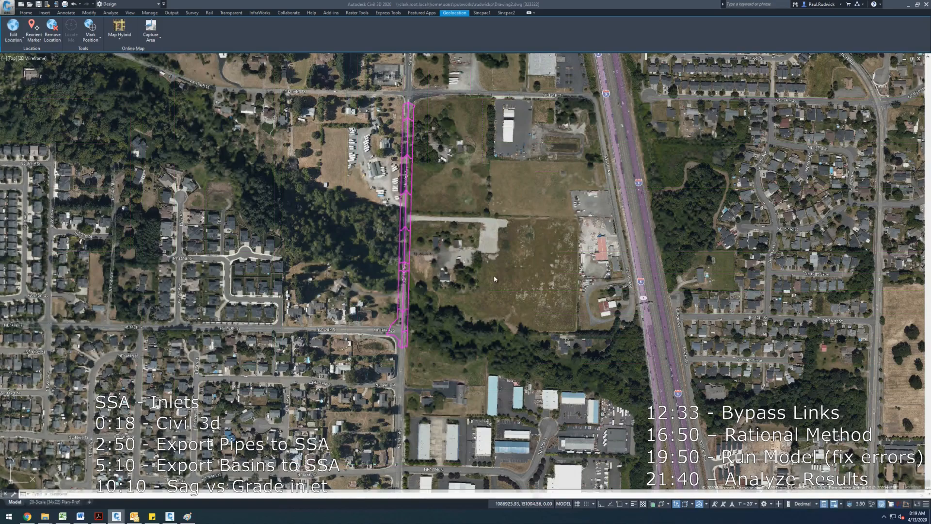
click(506, 13)
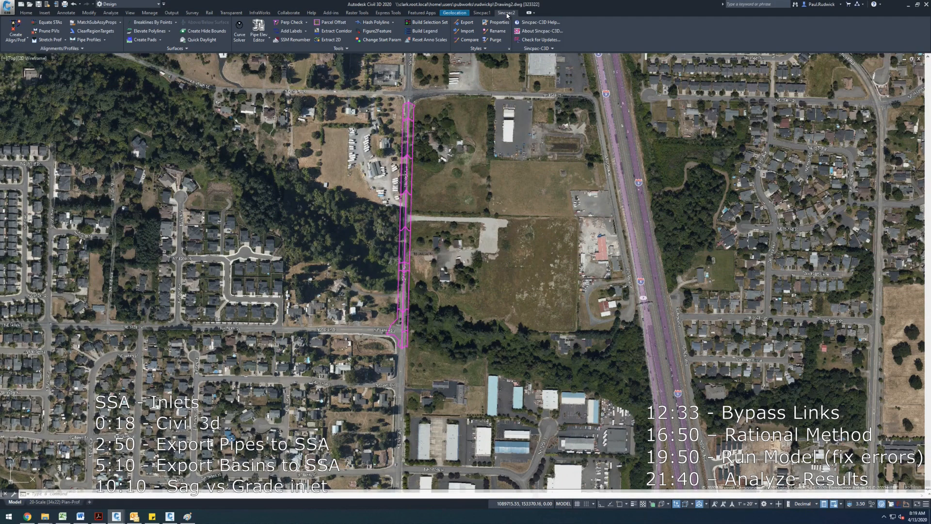
click(337, 48)
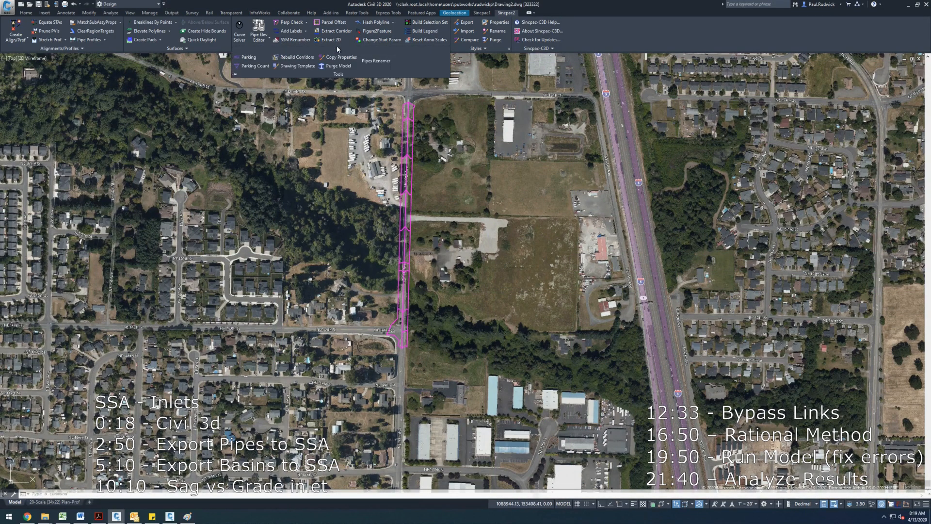
click(375, 62)
key(Escape)
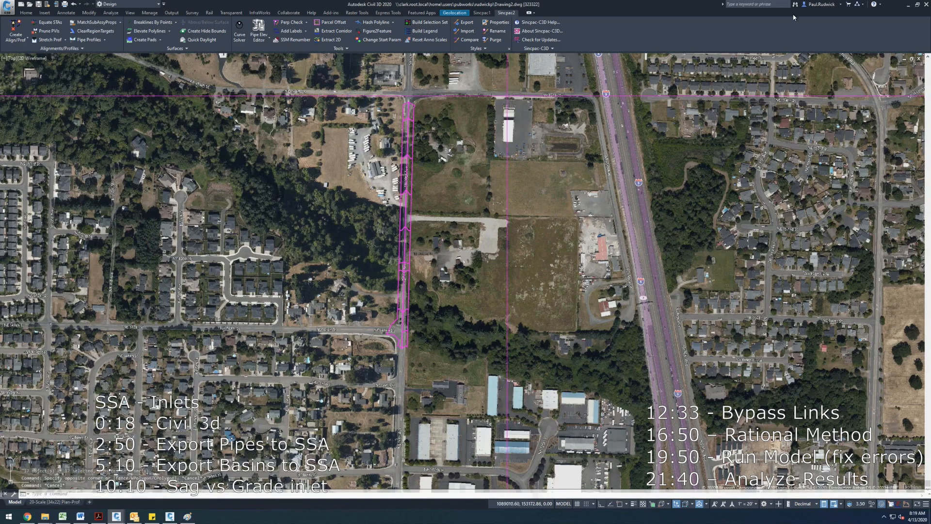
click(908, 5)
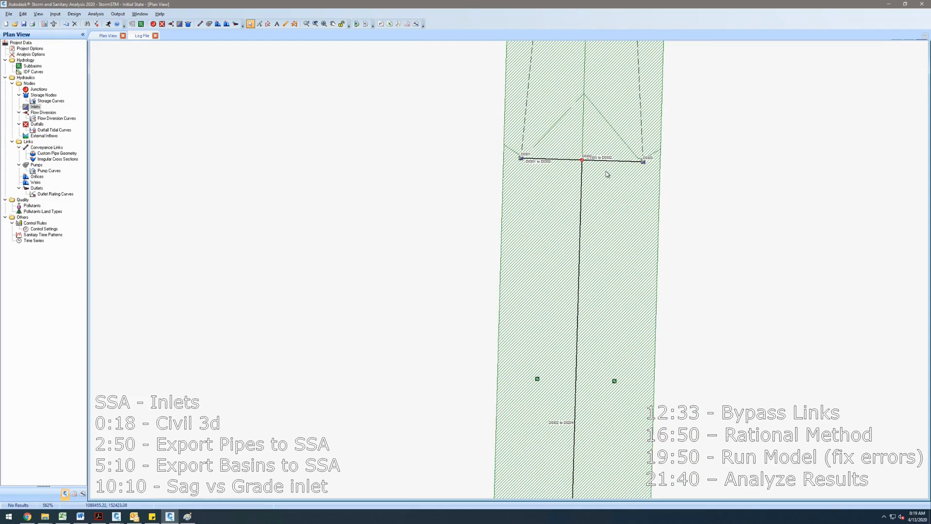
- Connect the two subbasins between the upper crossings to the left and right inlets of the crossing below
scroll(605, 171, down, 2)
drag(666, 246, 639, 212)
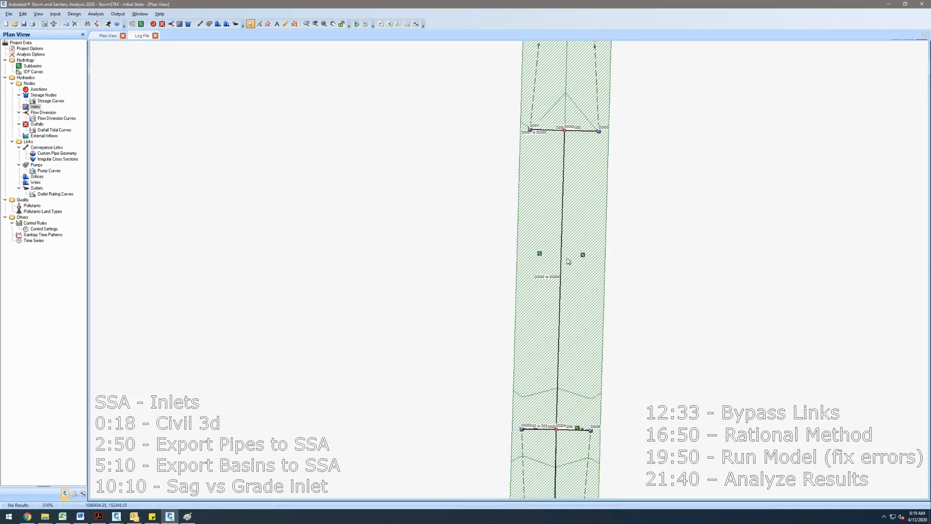
drag(559, 256, 540, 233)
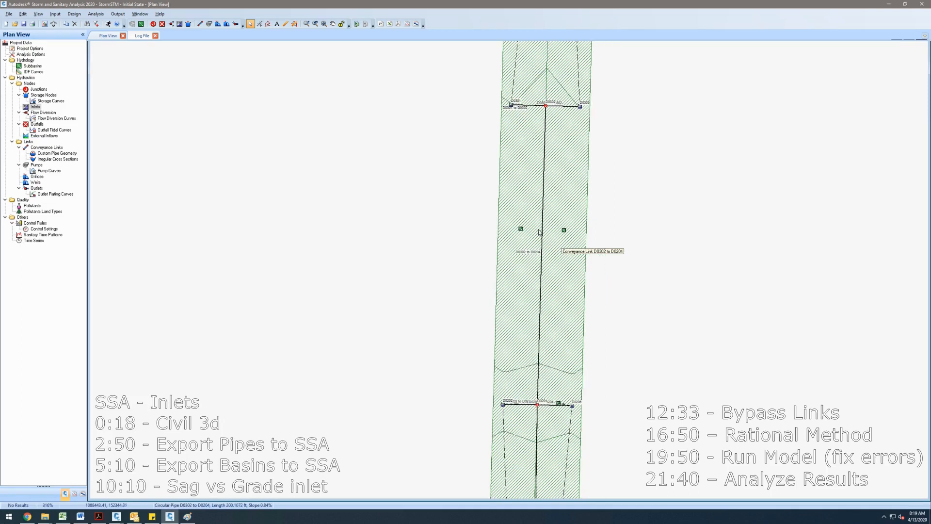
right_click(520, 228)
click(523, 231)
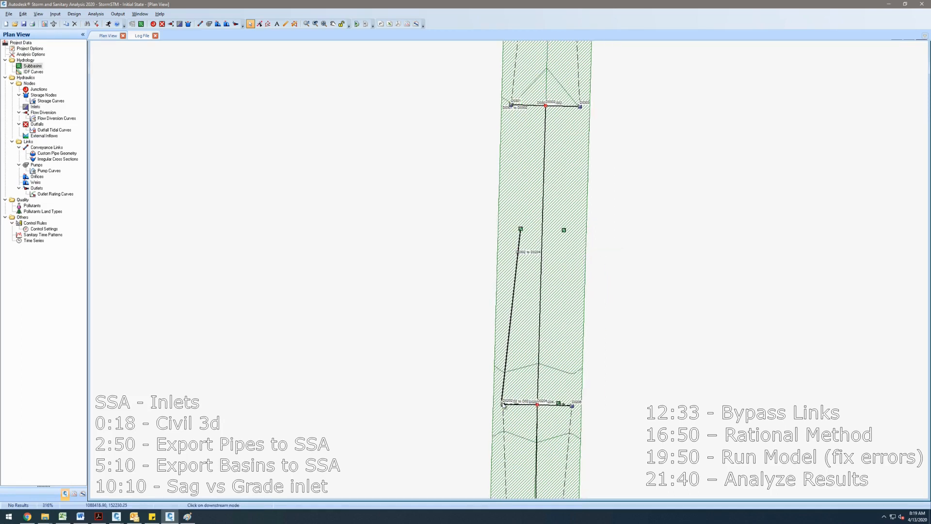
click(503, 403)
right_click(563, 232)
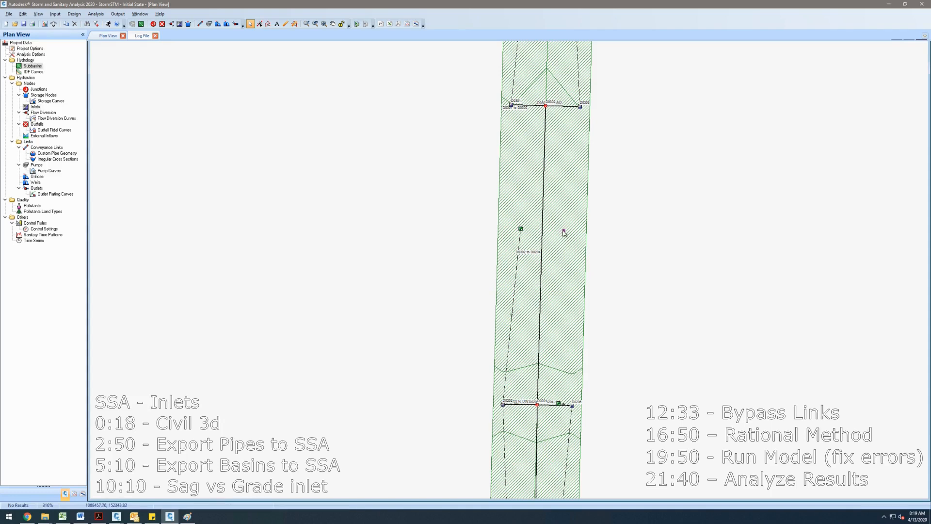
click(567, 235)
click(572, 407)
- Draw a bypass conveyance link from the upper-left inlet, bending outside the road, to the left inlet below
drag(562, 294, 518, 402)
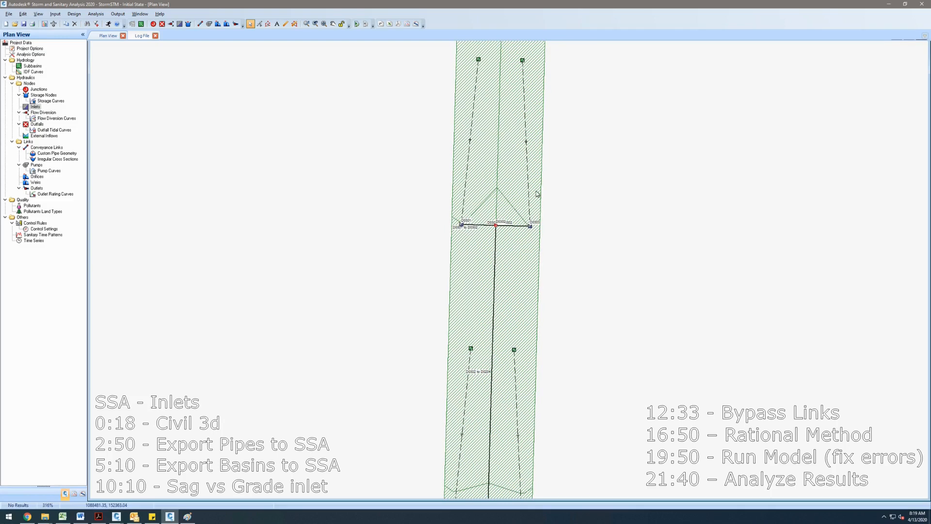
drag(547, 301, 546, 315)
scroll(460, 243, down, 4)
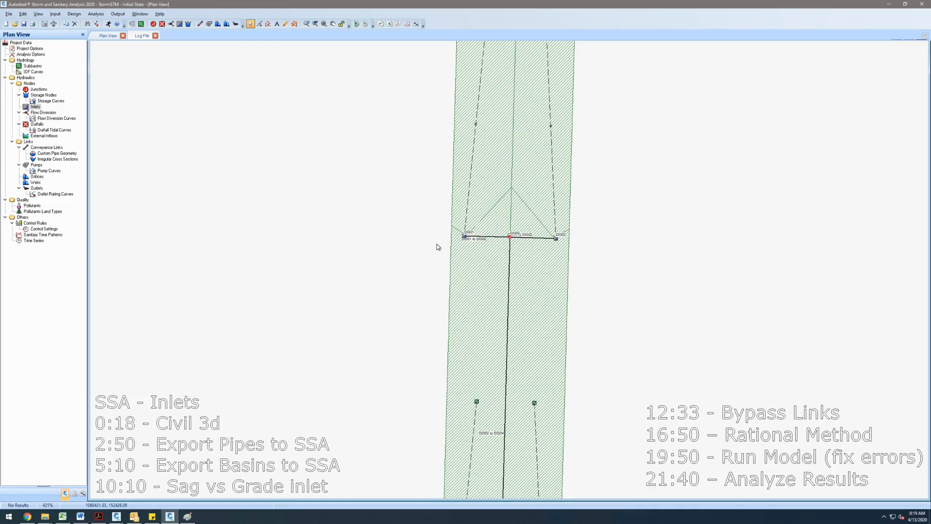
click(199, 24)
scroll(417, 243, up, 1)
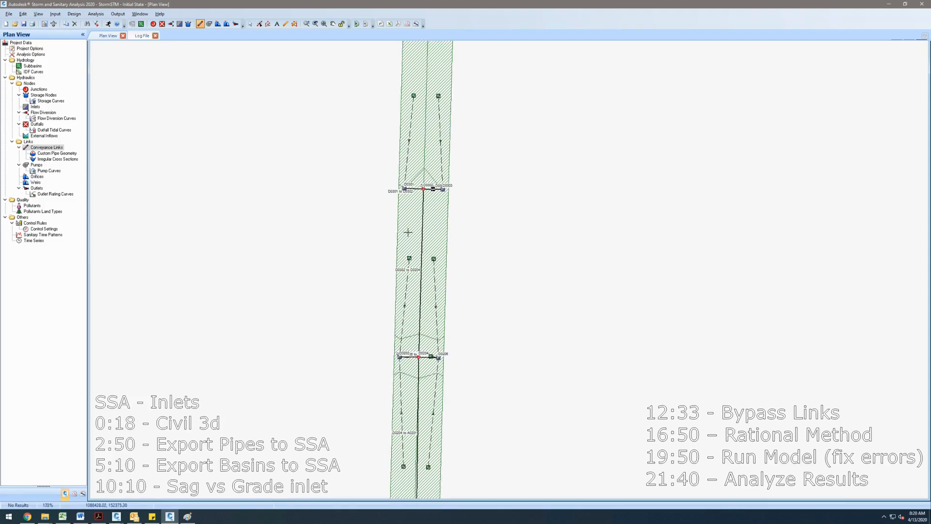
scroll(406, 196, up, 1)
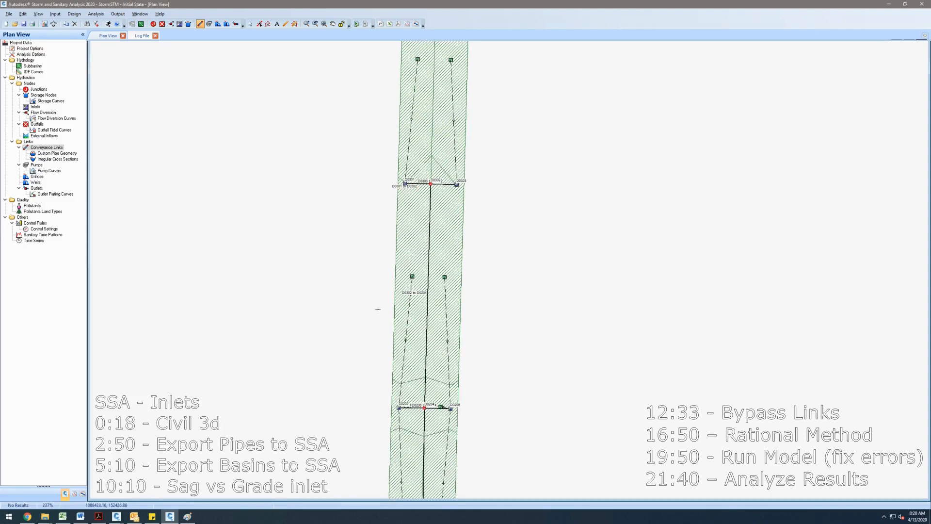
click(362, 316)
click(398, 407)
key(Escape)
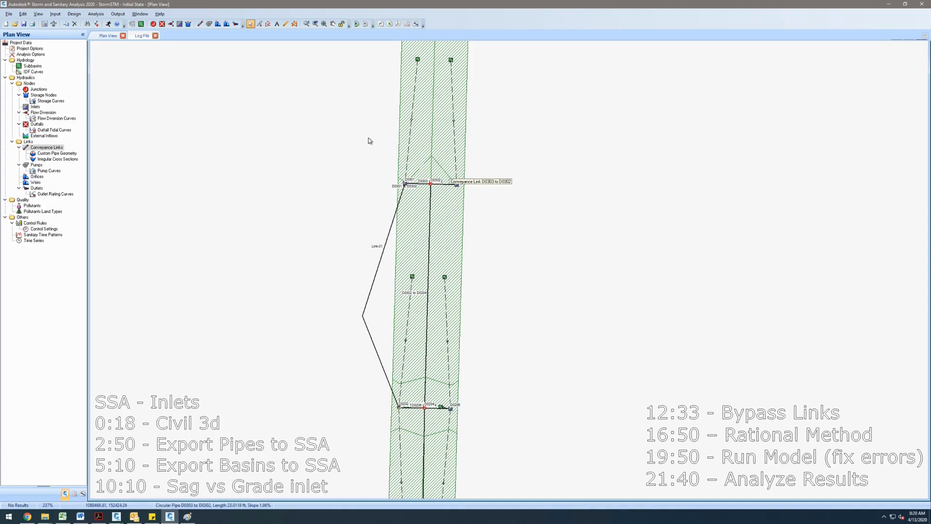
- Draw a matching bypass link on the right side from the upper-right inlet to the right inlet below
click(200, 23)
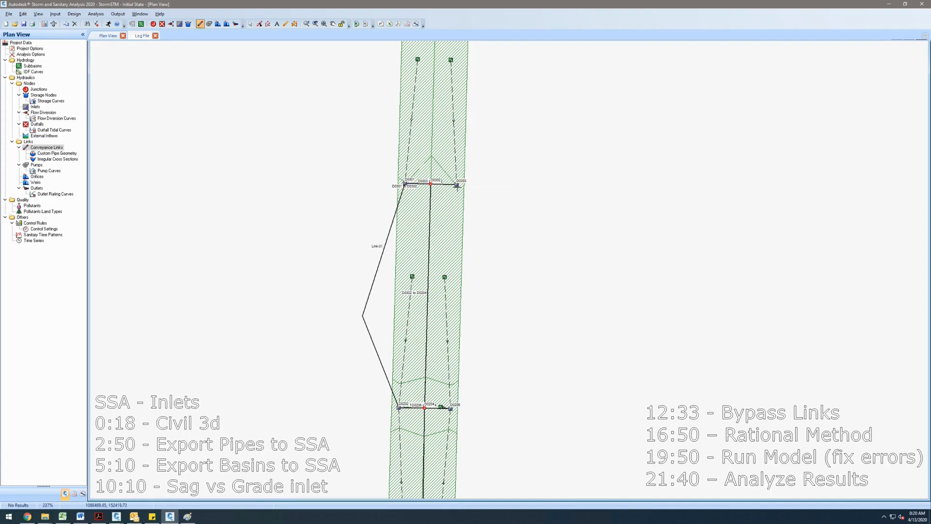
click(457, 184)
click(495, 308)
scroll(478, 362, down, 2)
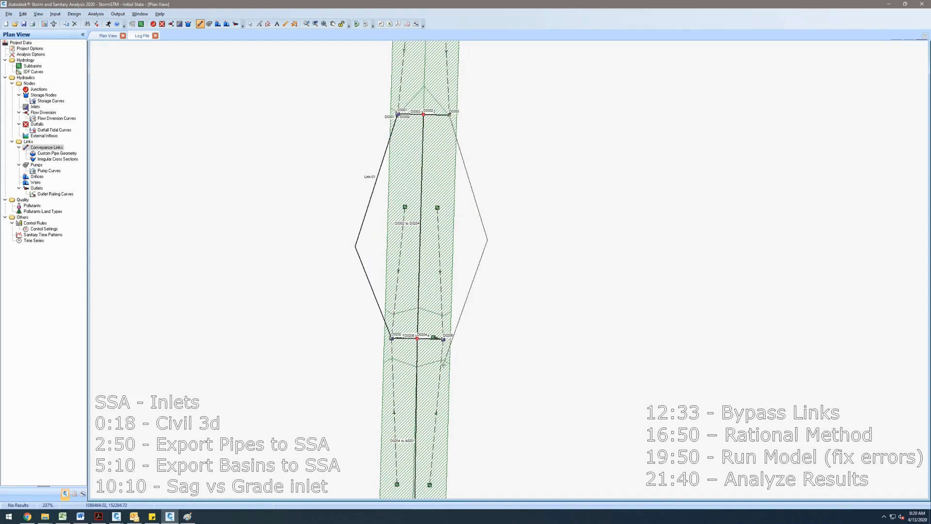
click(443, 339)
- Draw a bypass link from the second crossing's left inlet down to the lowest left inlet, then delete it
drag(455, 384, 481, 163)
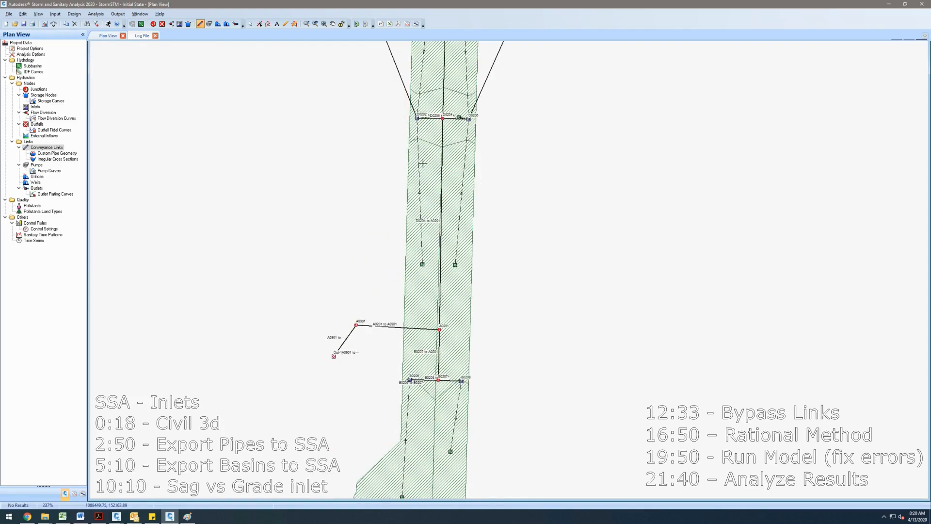
click(417, 118)
click(370, 280)
click(410, 380)
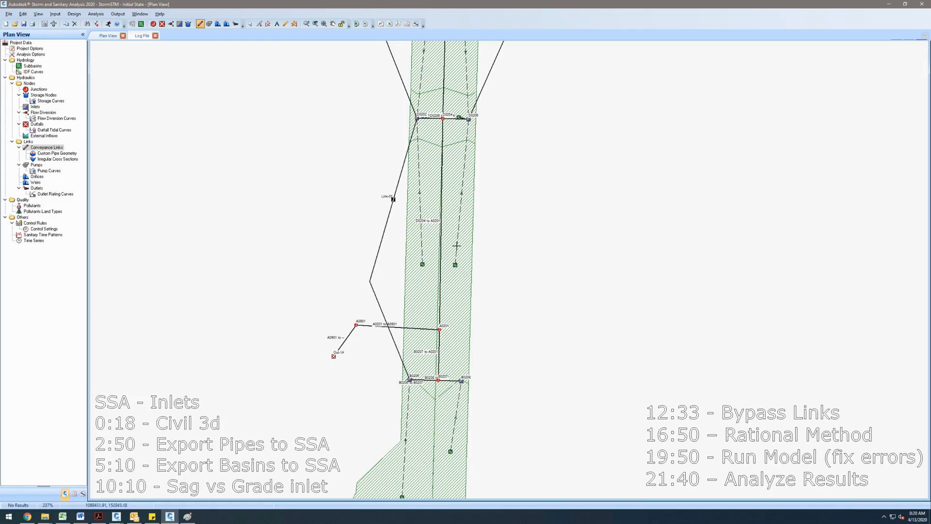
key(Escape)
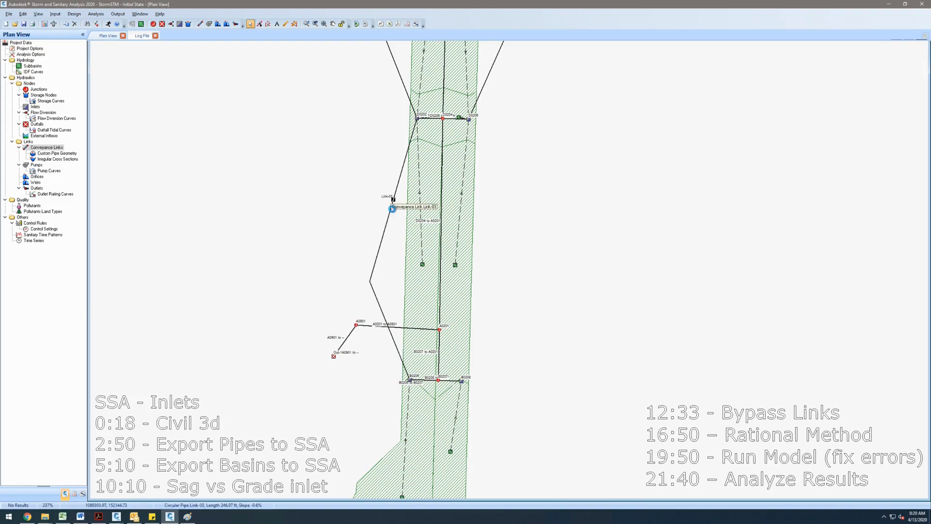
key(Delete)
click(471, 284)
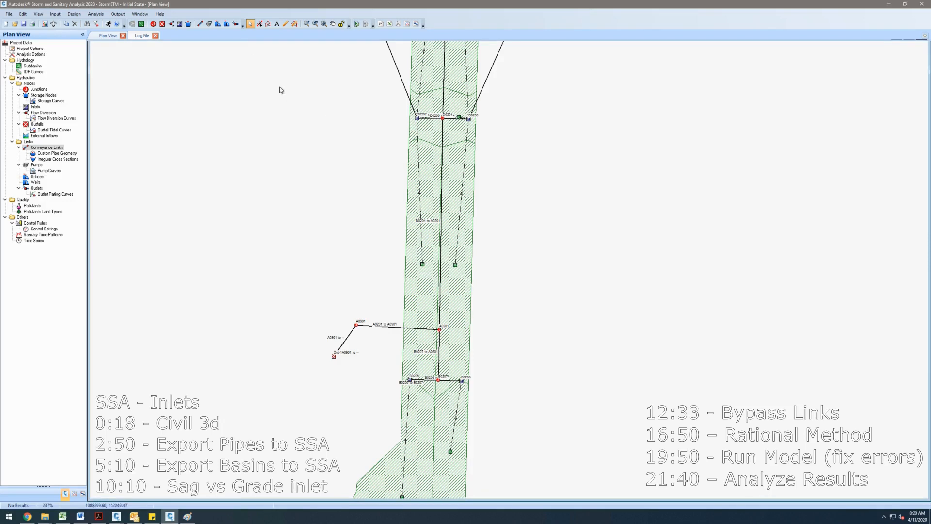
- Draw a bypass link between the lowest left inlet and the left inlet of the crossing above, bending outside the road
click(200, 25)
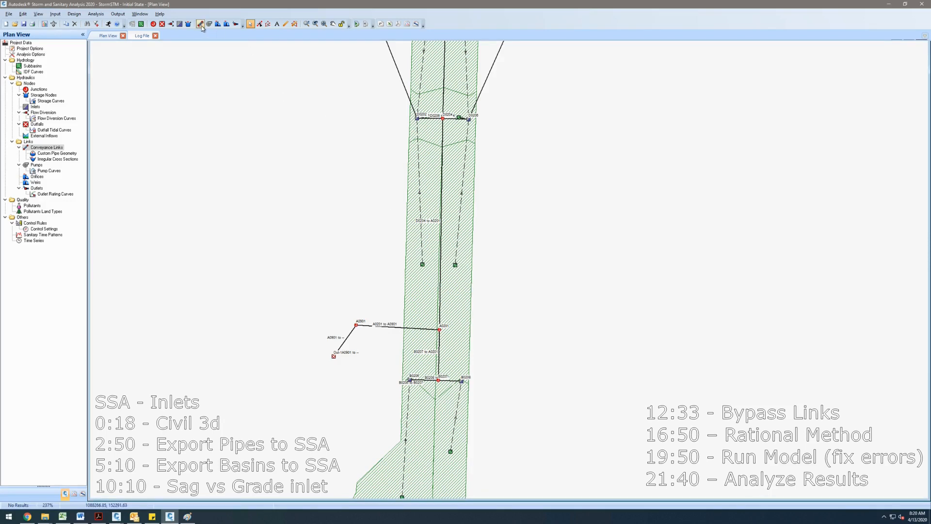
click(409, 379)
click(372, 254)
click(417, 117)
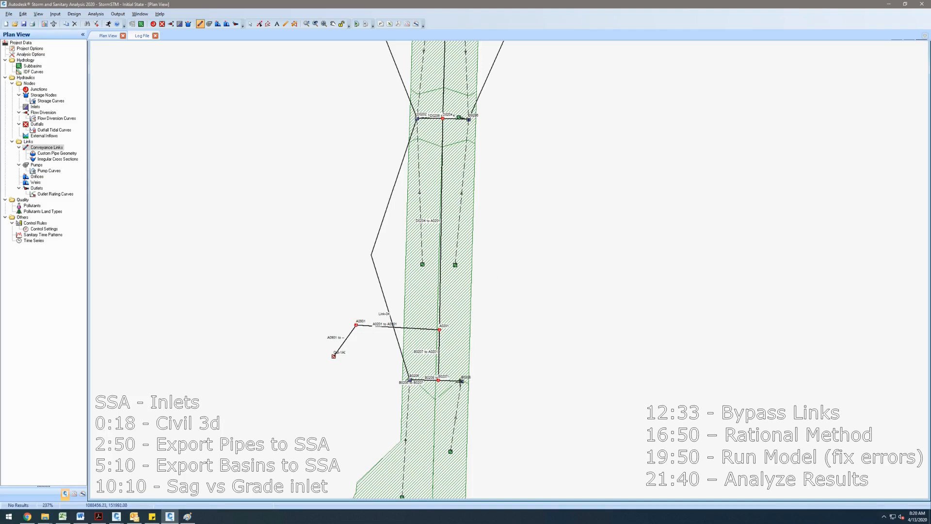
- Draw the matching right-side bypass link between the lowest right inlet and the right inlet above
click(505, 259)
click(469, 120)
drag(529, 390, 536, 213)
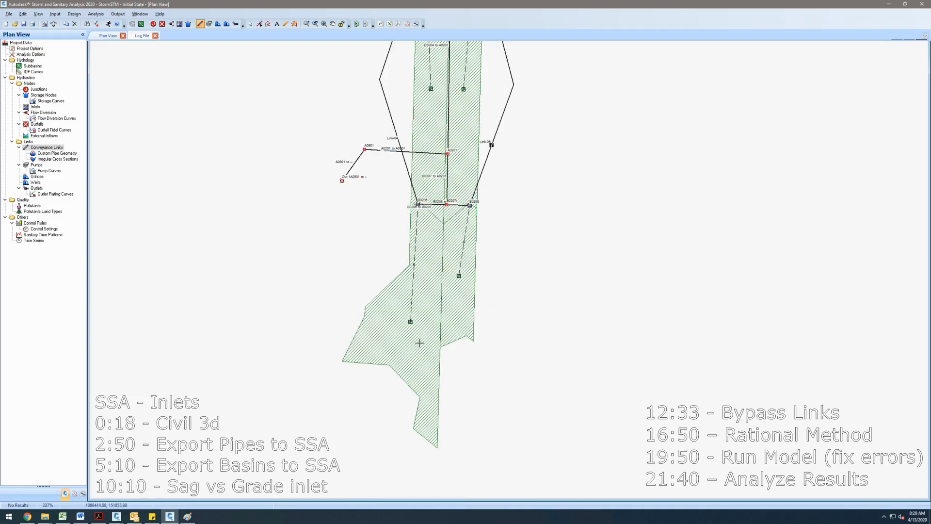
drag(519, 196, 483, 357)
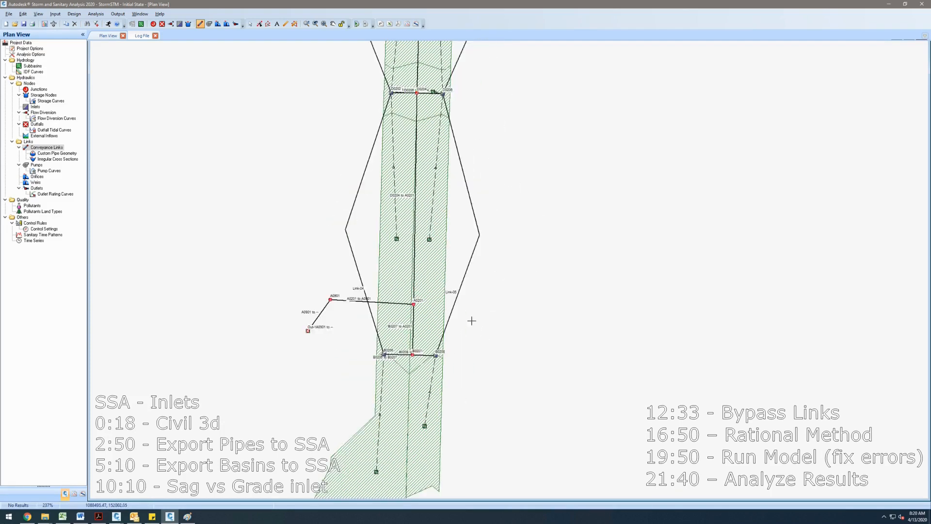
scroll(517, 175, down, 3)
drag(515, 194, 466, 298)
drag(460, 170, 450, 236)
key(Escape)
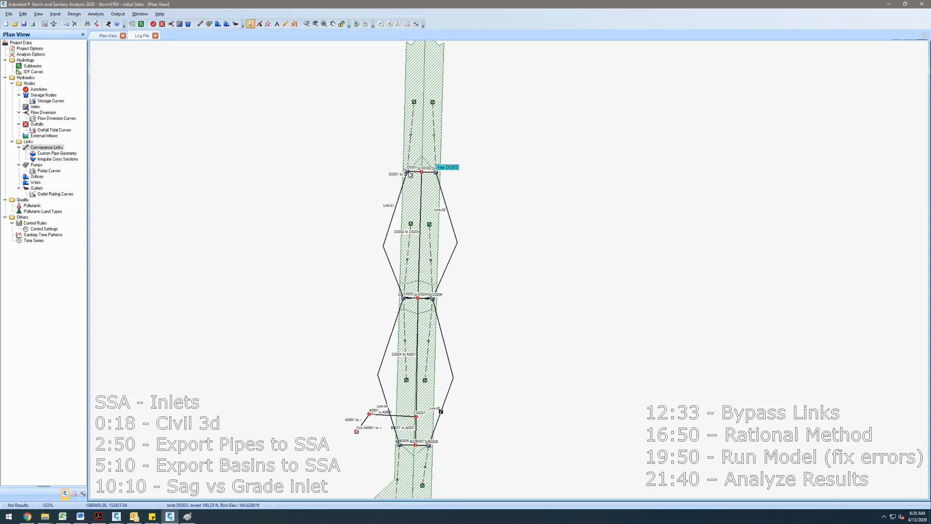
right_click(410, 174)
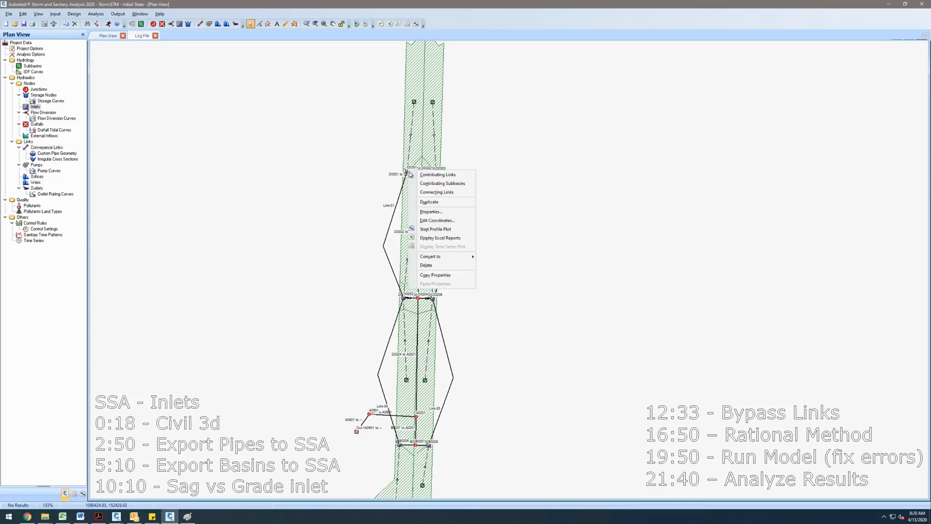
click(430, 275)
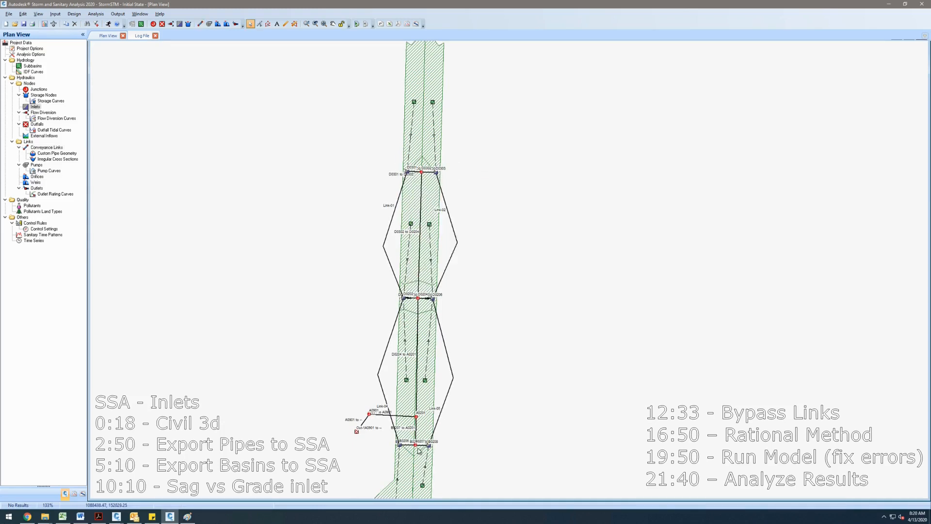
right_click(406, 301)
scroll(410, 304, up, 2)
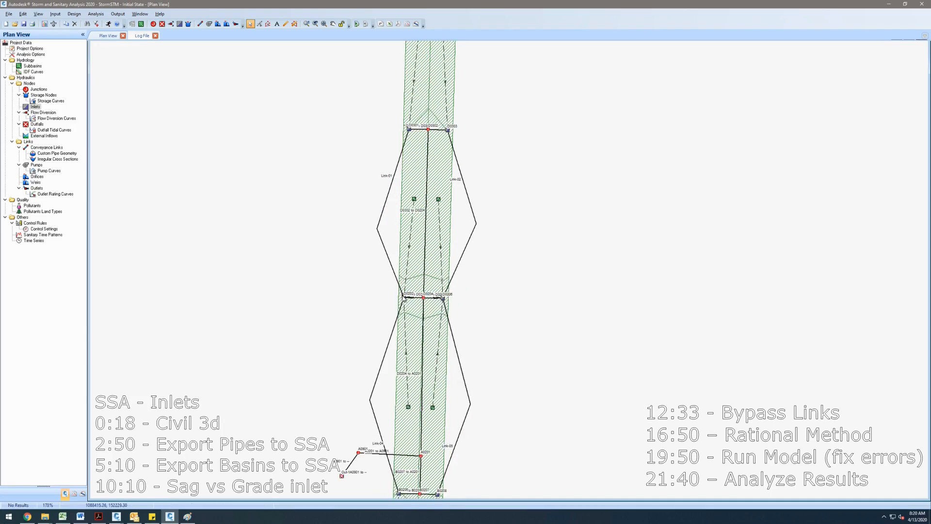
right_click(403, 297)
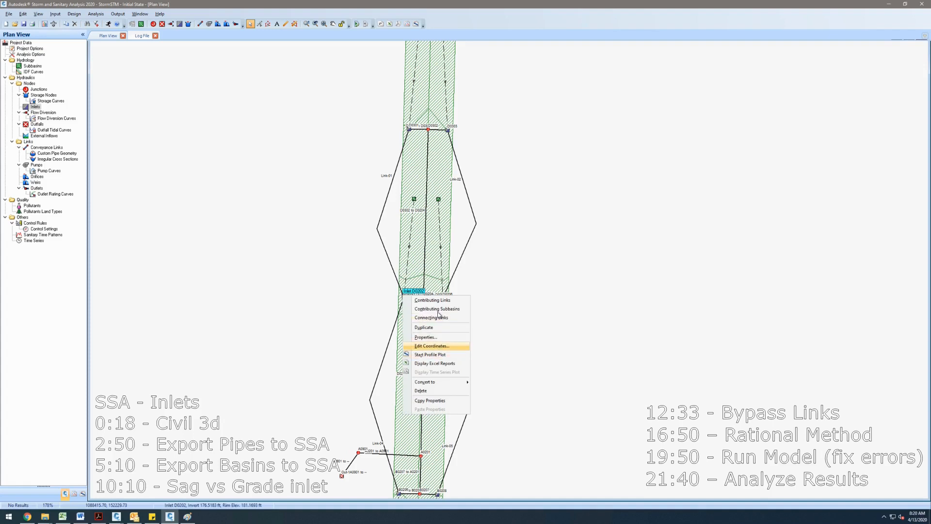
click(436, 288)
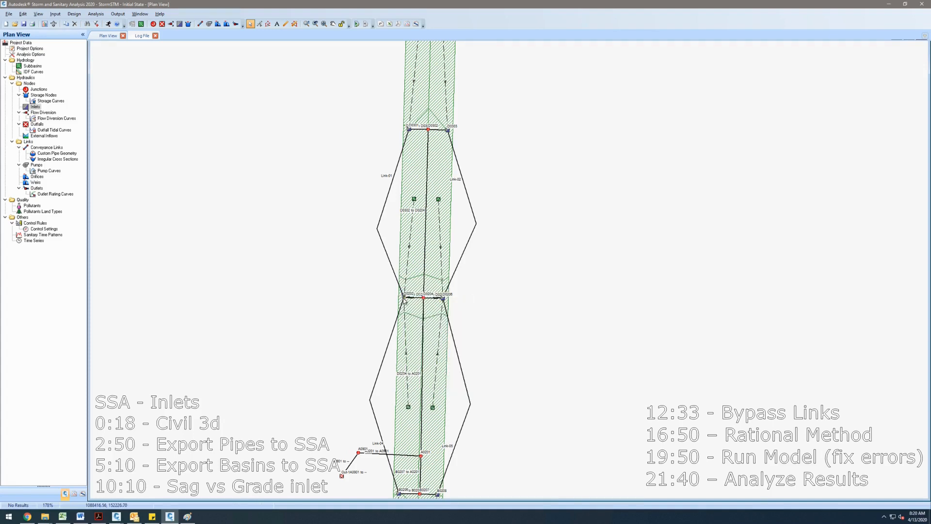
- Change the left inlet D0202 at the middle road crossing to an On Sag inlet location
double_click(404, 298)
click(645, 175)
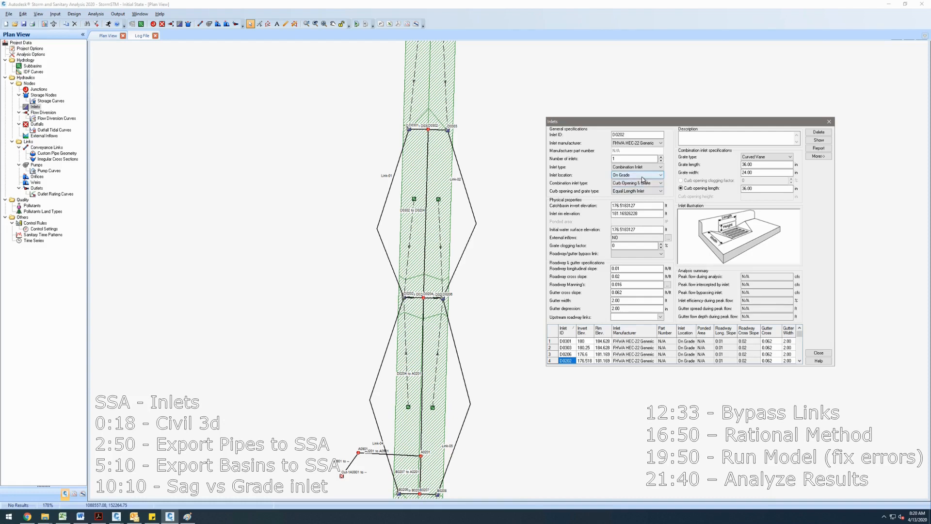
click(644, 188)
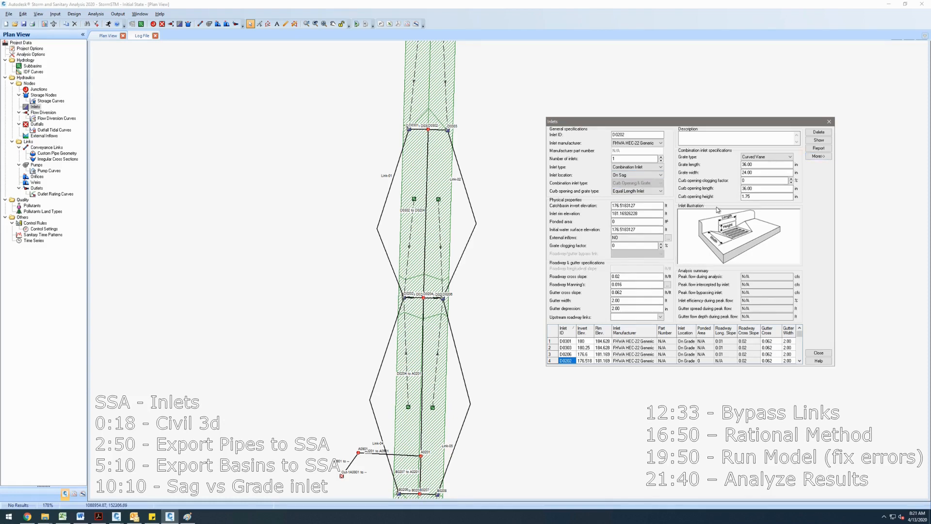
click(767, 165)
double_click(766, 165)
key(Tab)
double_click(788, 165)
click(820, 353)
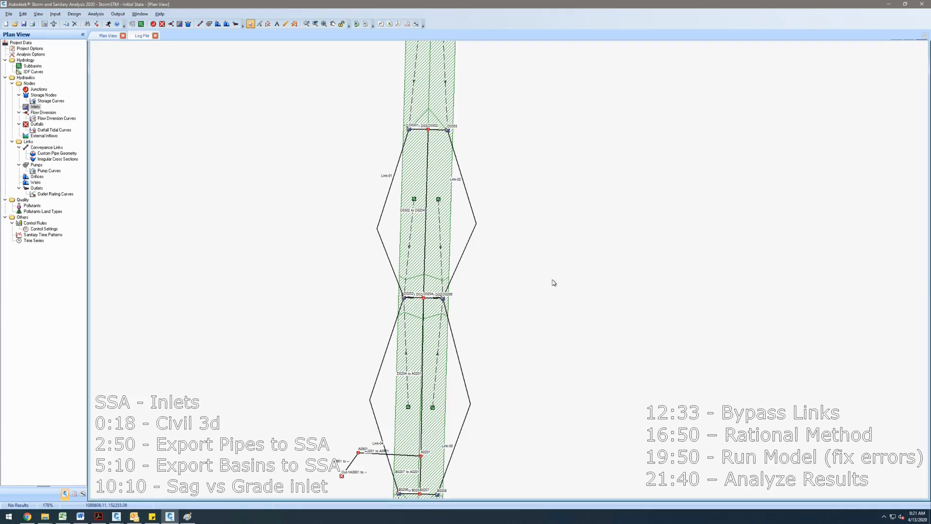
scroll(423, 301, up, 1)
scroll(424, 292, down, 1)
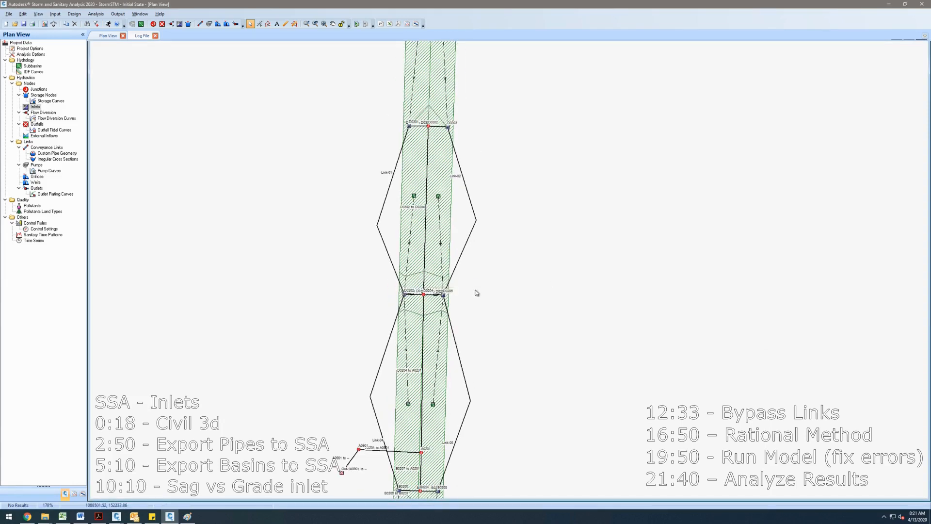
mouse_move(502, 281)
mouse_down()
mouse_move(513, 254)
mouse_move(512, 340)
mouse_up()
scroll(421, 173, up, 1)
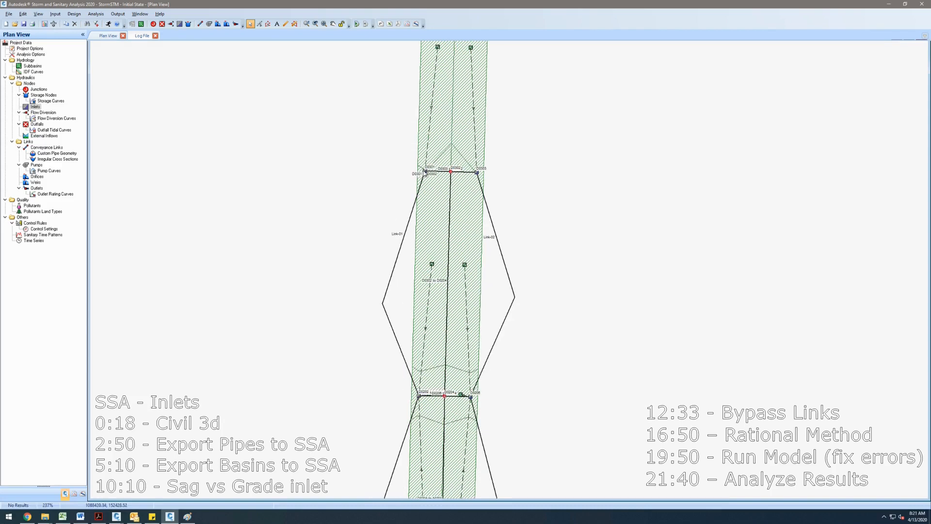
right_click(471, 398)
click(500, 327)
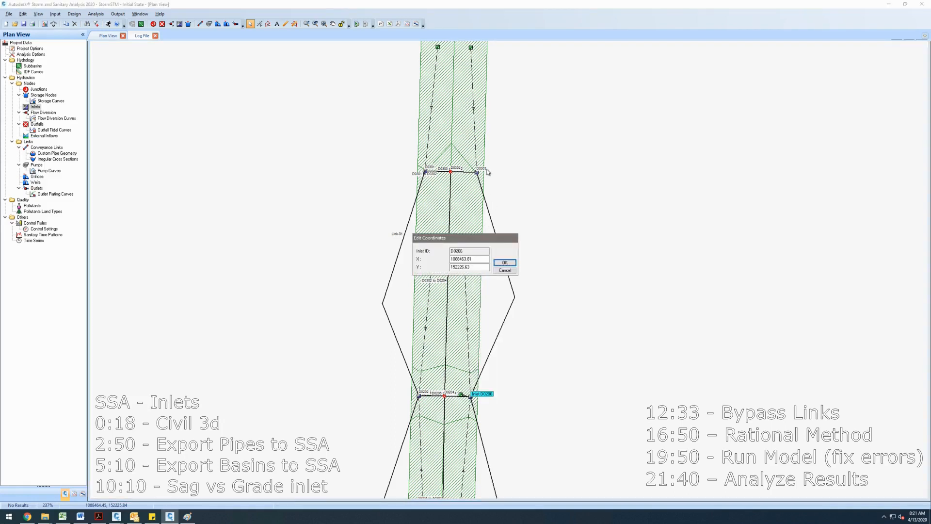
click(506, 270)
- Set the upper-right inlet D0303's roadway/gutter bypass link to Link-02
right_click(476, 173)
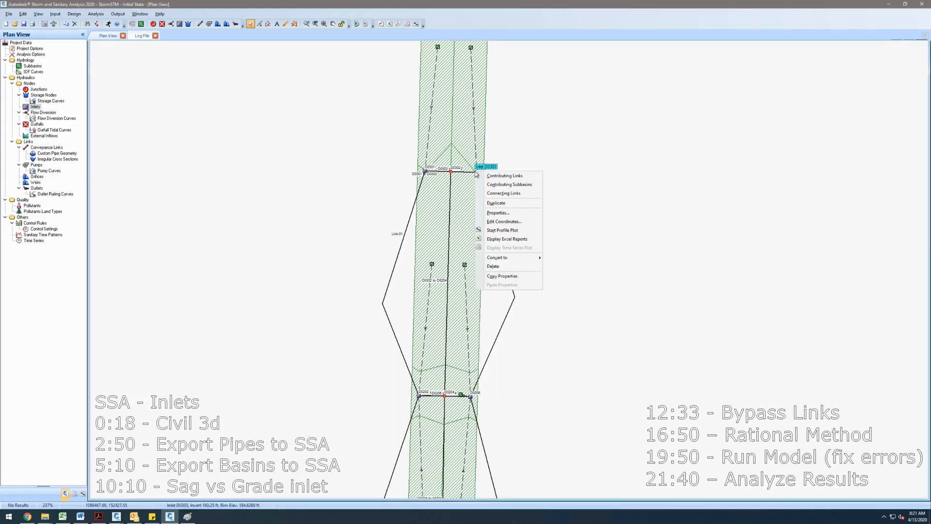
click(494, 215)
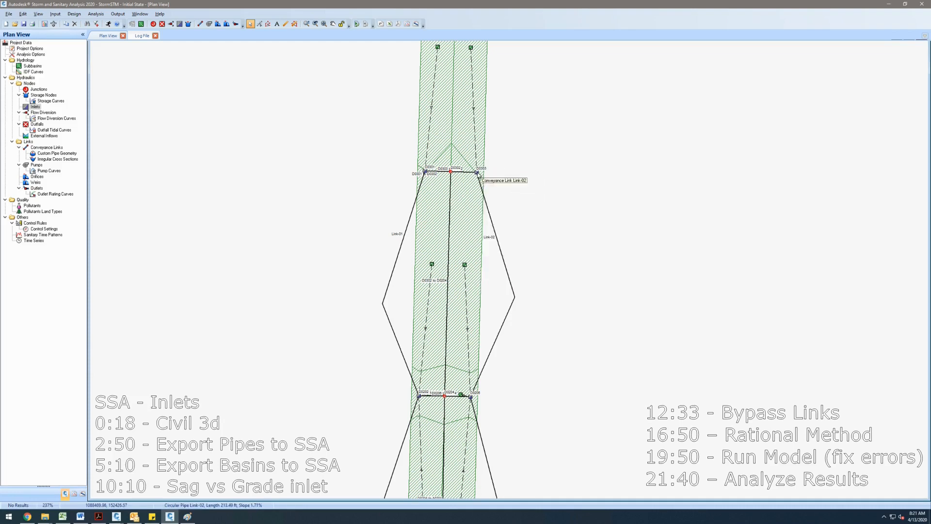
double_click(477, 173)
click(650, 254)
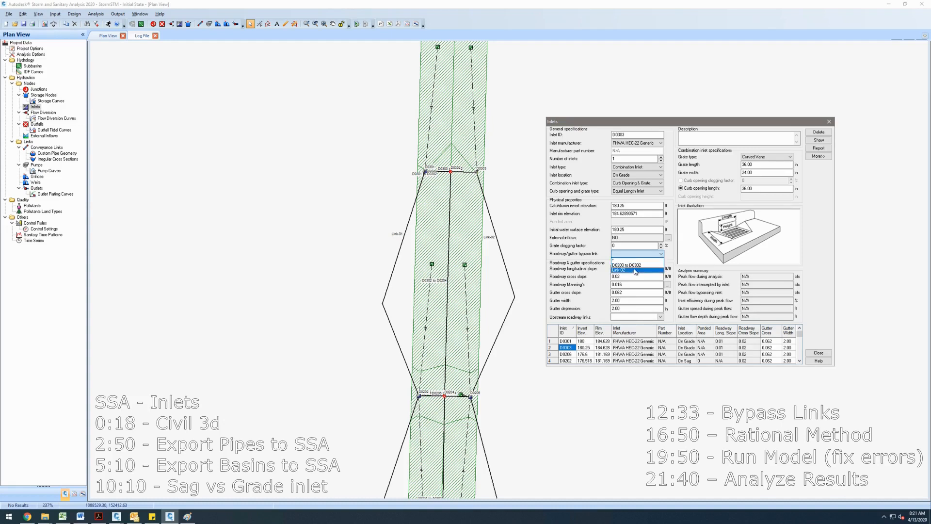
click(636, 270)
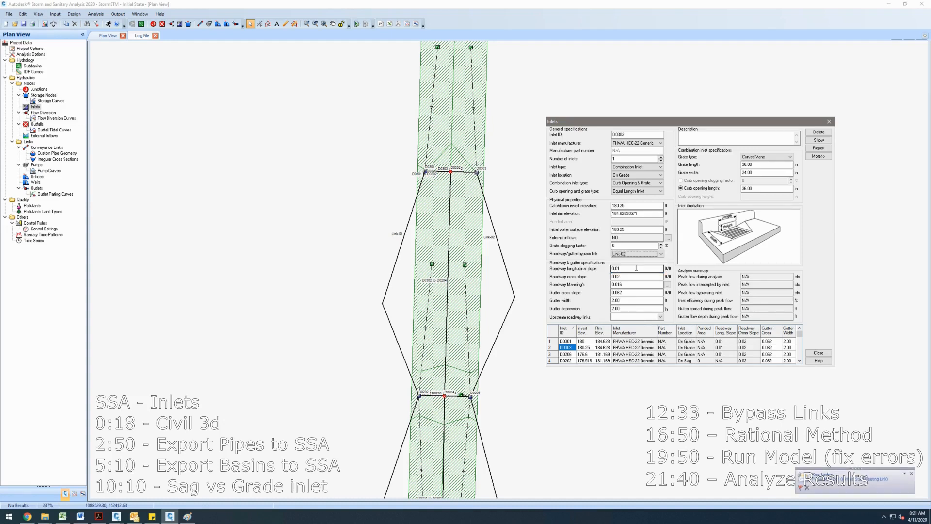
click(819, 353)
- Select Link-02 and Link-05 as upstream roadway links for the right inlet D0206 at the middle crossing
drag(520, 355, 524, 303)
double_click(474, 344)
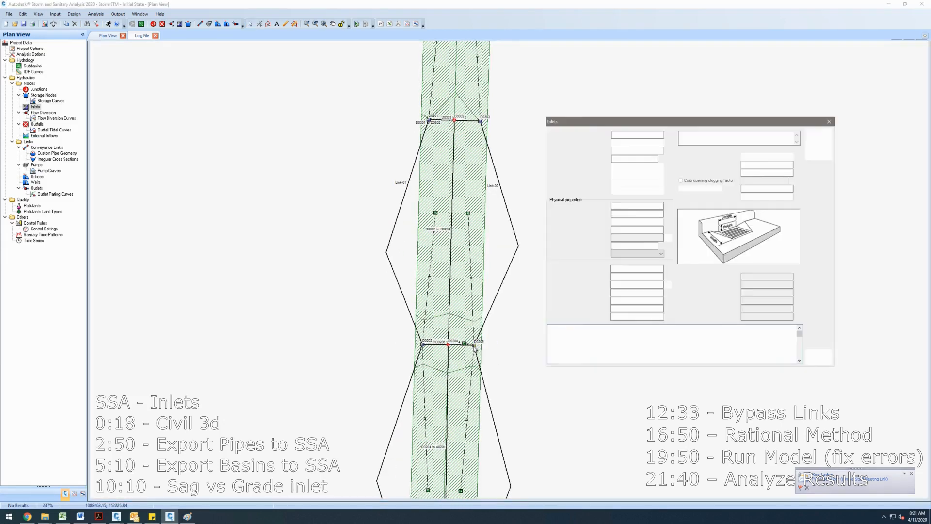
click(650, 317)
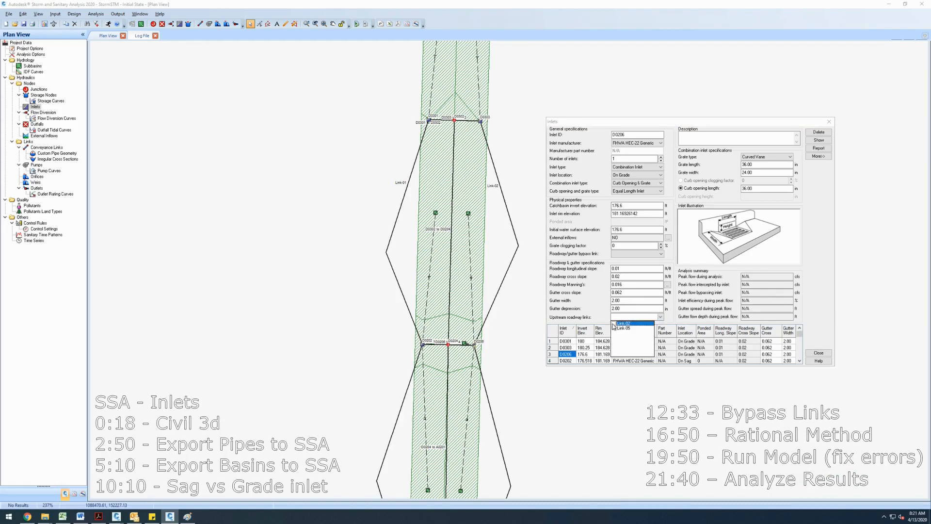
drag(509, 404, 499, 360)
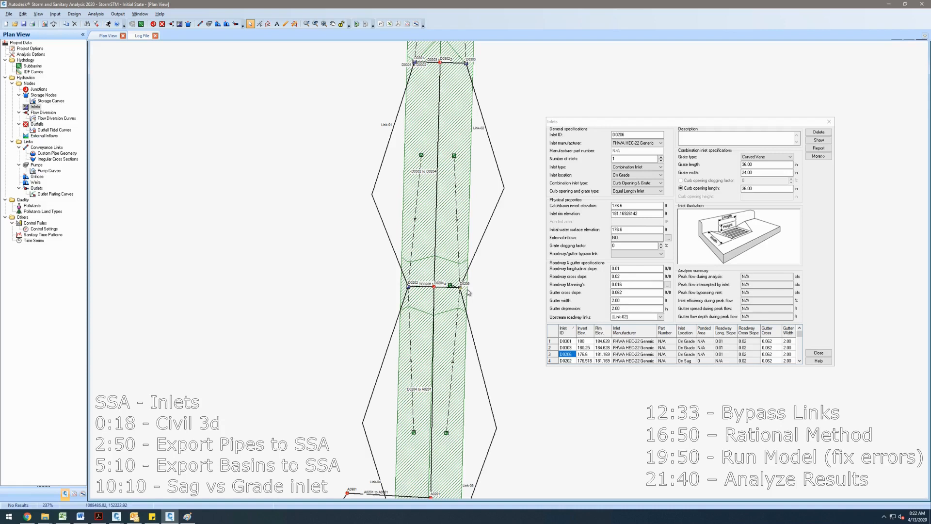
click(661, 318)
click(614, 328)
click(818, 353)
click(819, 353)
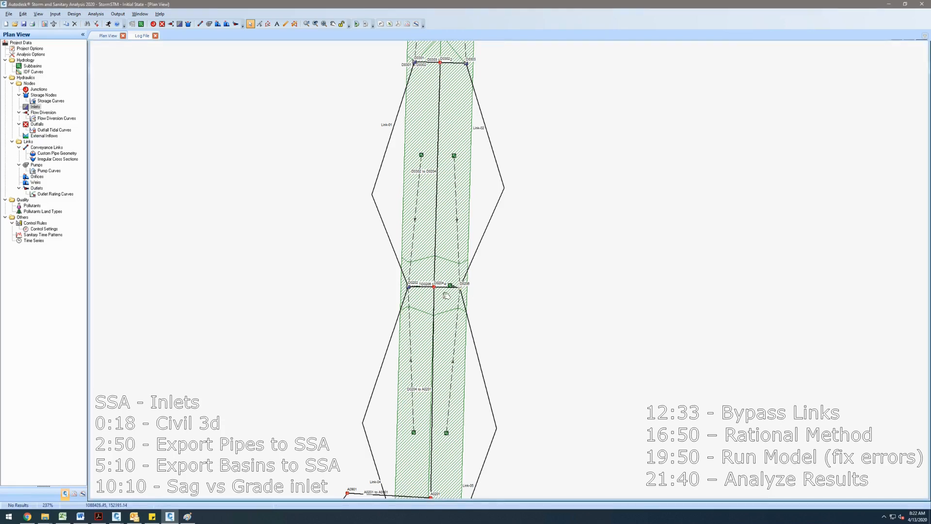
- Select Link-01 as an upstream roadway link for the left sag inlet D0202 at the middle crossing
drag(446, 295, 488, 227)
right_click(451, 221)
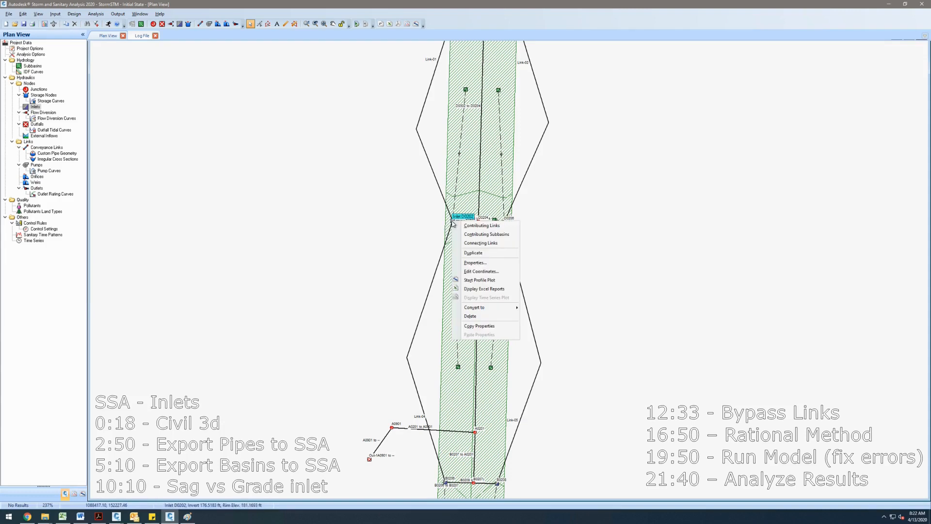
click(451, 222)
double_click(452, 222)
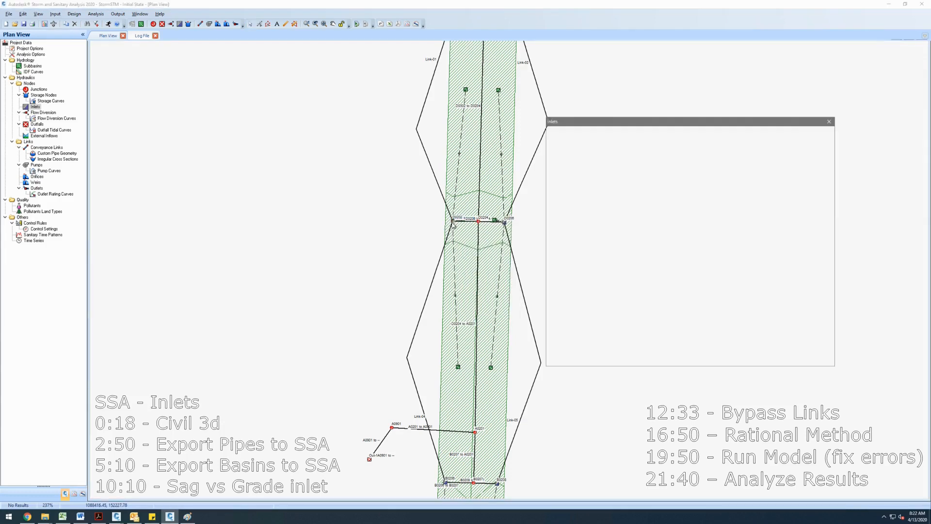
click(660, 317)
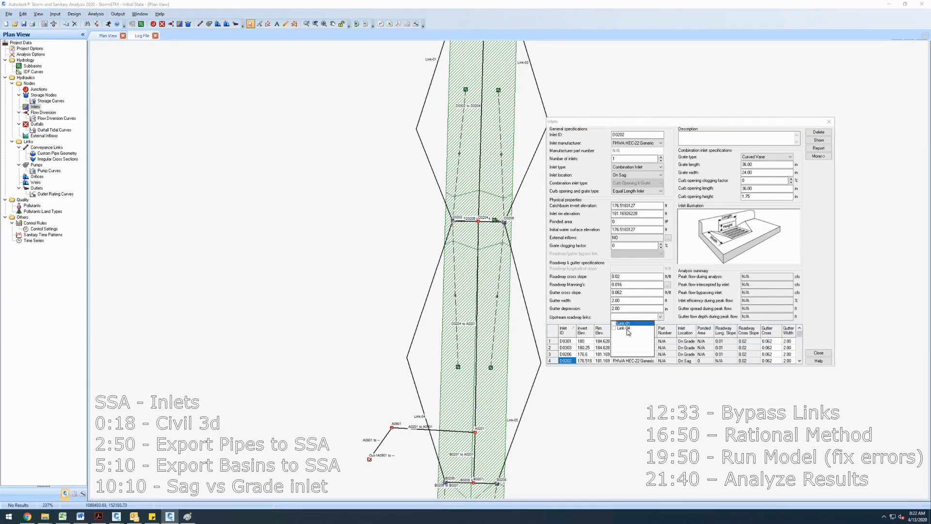
click(614, 323)
click(820, 353)
- Open bypass link Link-04's properties to check its from and to inlets
scroll(544, 301, down, 2)
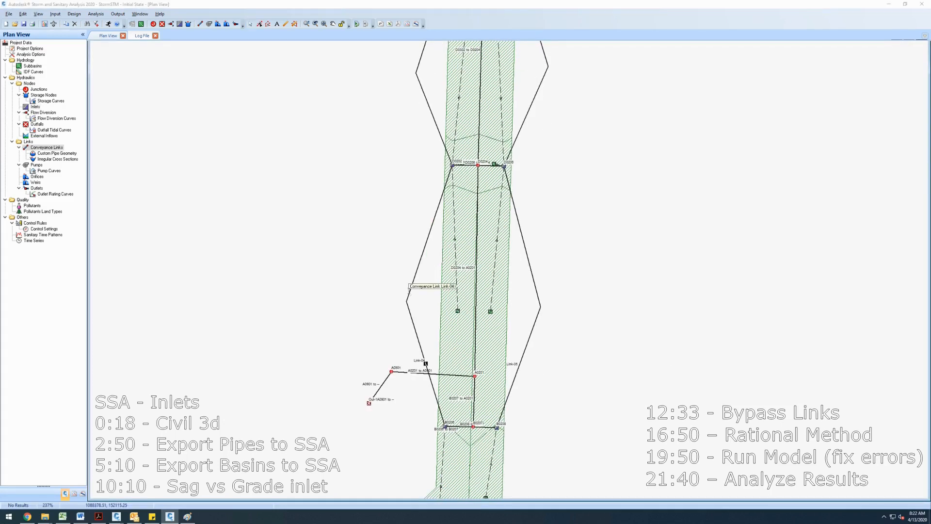
double_click(409, 293)
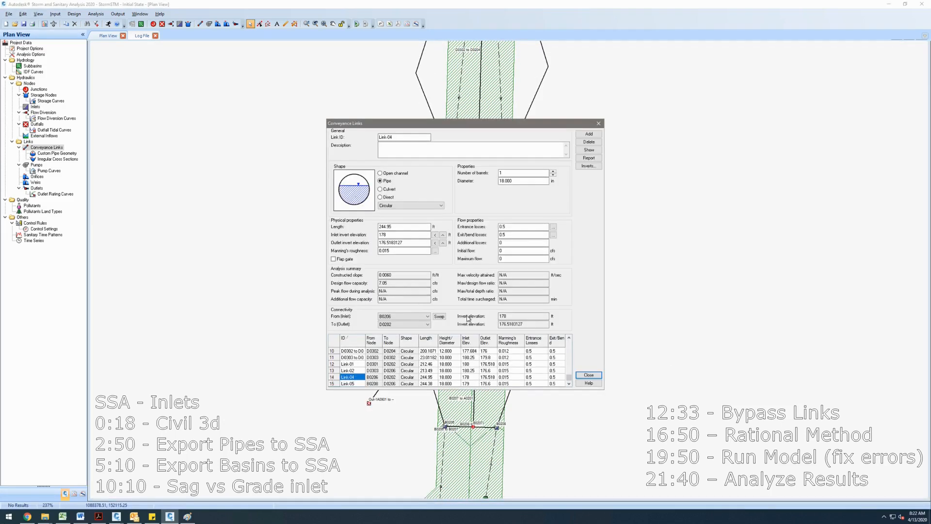
click(598, 123)
- Set the lowest left inlet B0206's roadway/gutter bypass link to Link-04
scroll(499, 233, down, 2)
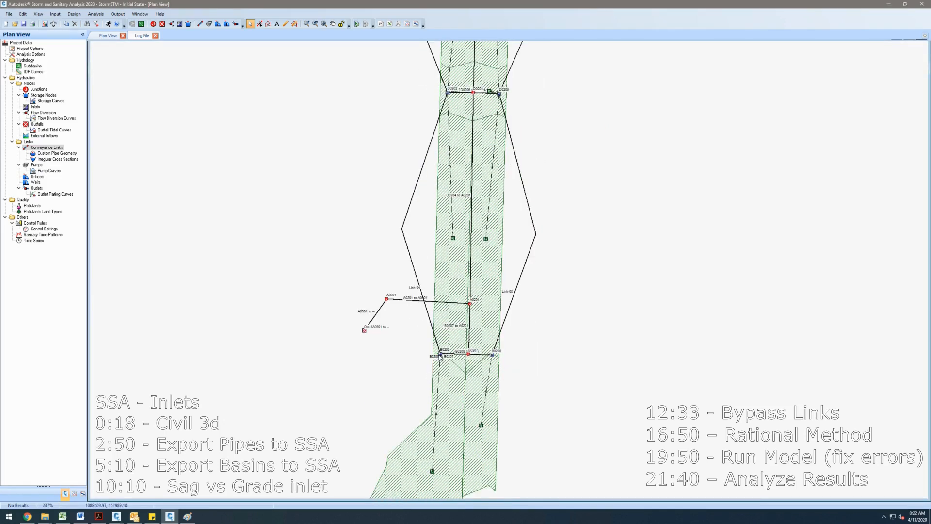
double_click(441, 354)
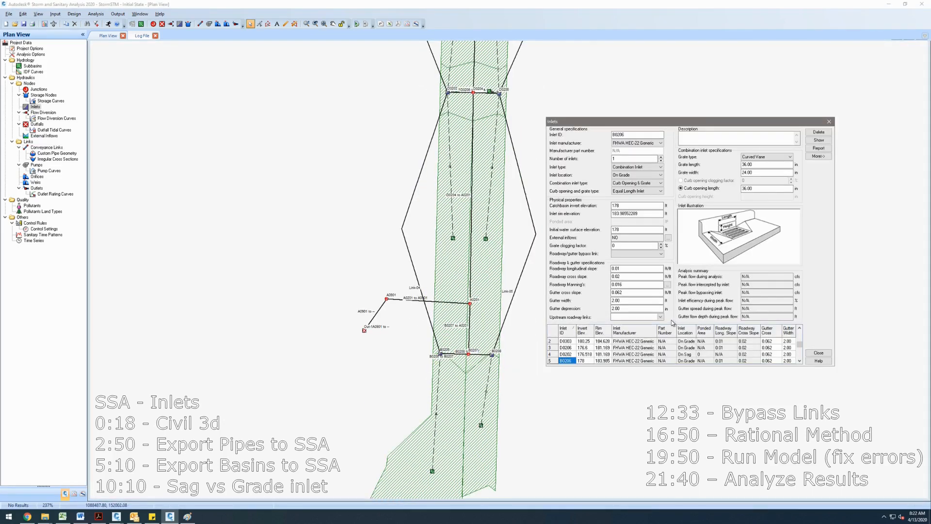
click(661, 317)
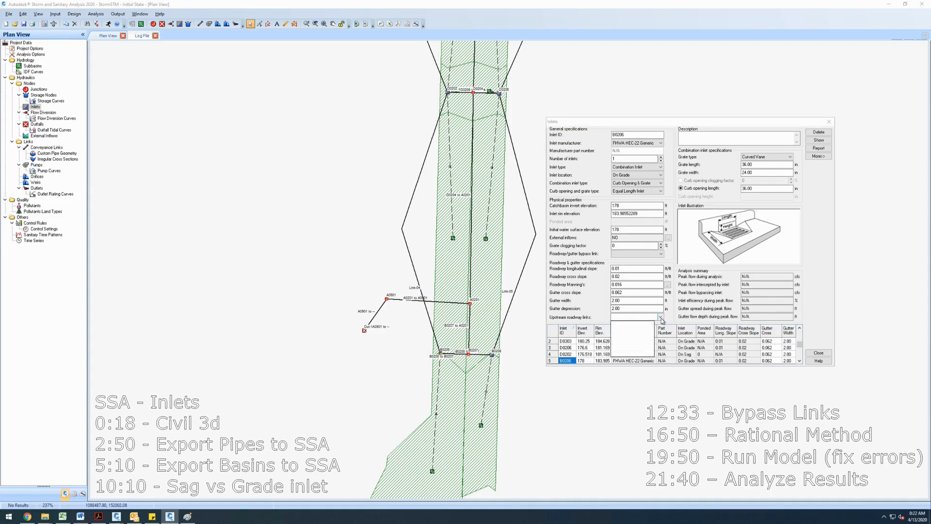
click(660, 253)
click(660, 254)
click(630, 269)
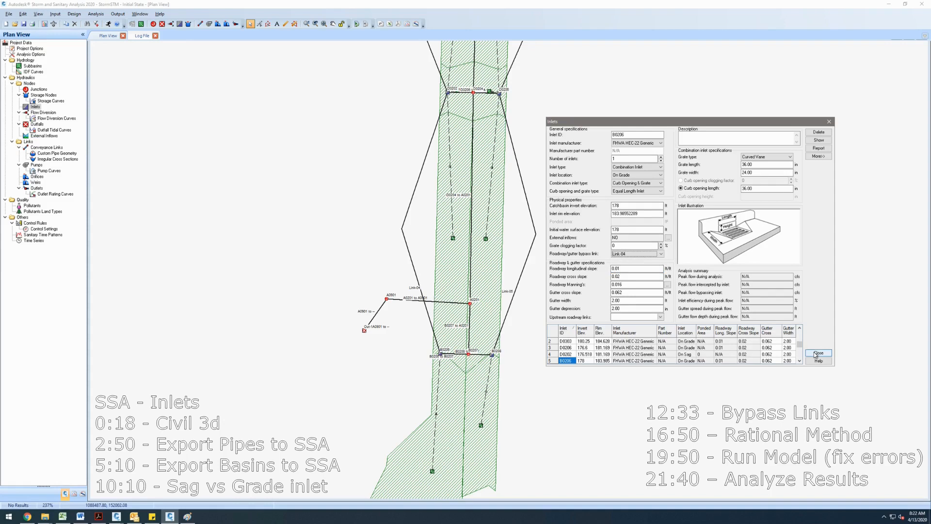
click(819, 353)
- Set the upper-left inlet D0301's roadway/gutter bypass link to Link-01
scroll(504, 217, down, 2)
drag(511, 320, 510, 445)
drag(523, 303, 520, 406)
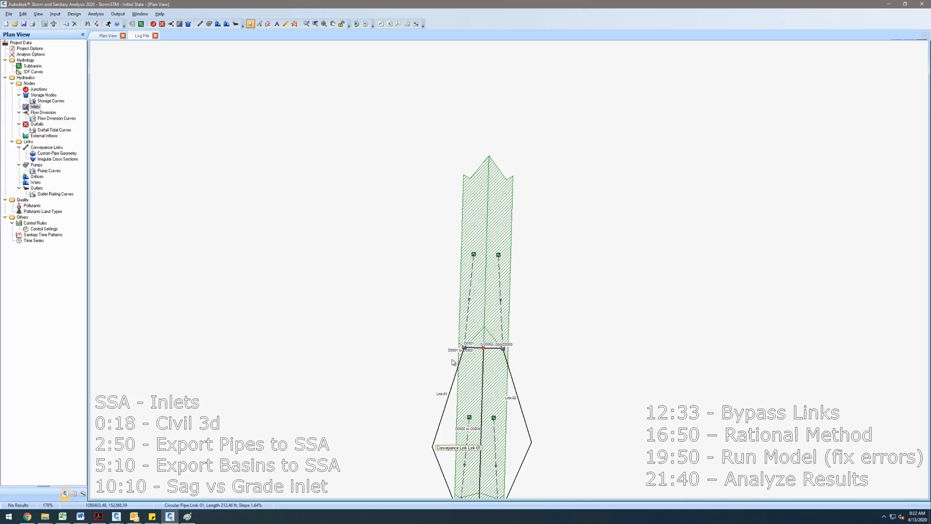
double_click(465, 349)
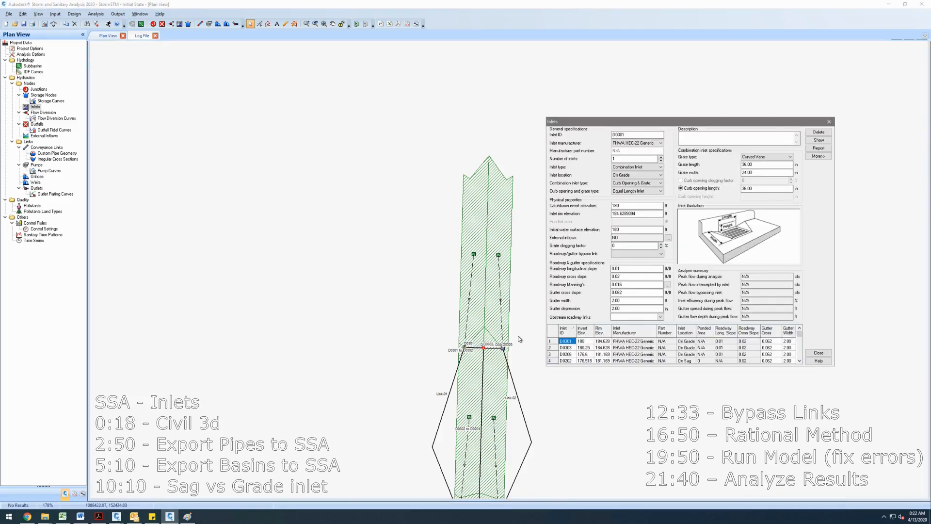
click(644, 317)
click(635, 253)
click(641, 269)
click(817, 353)
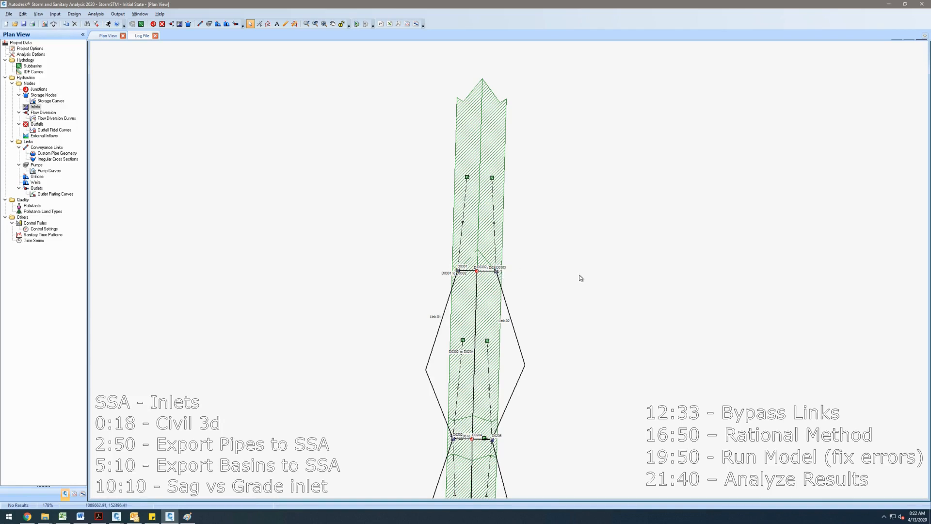
- Set the lowest right inlet B0208's roadway/gutter bypass link to Link-05
double_click(496, 272)
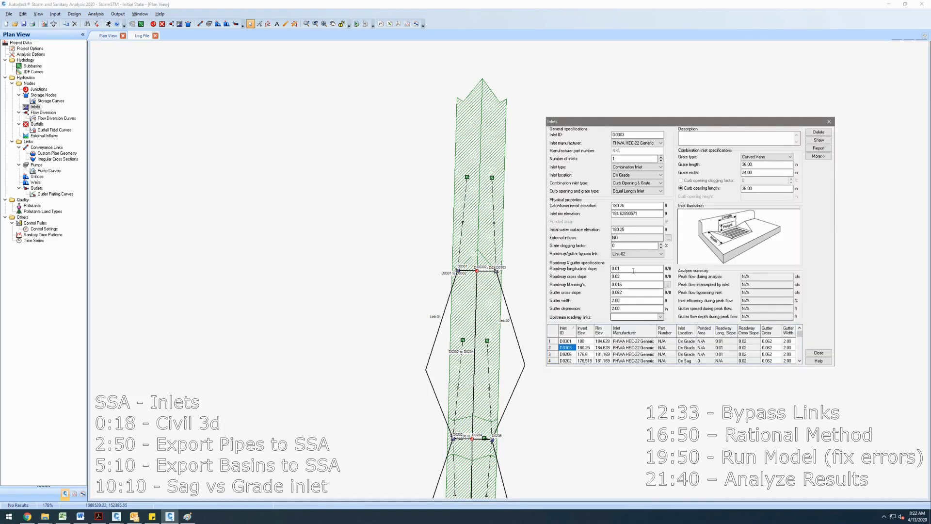
click(818, 352)
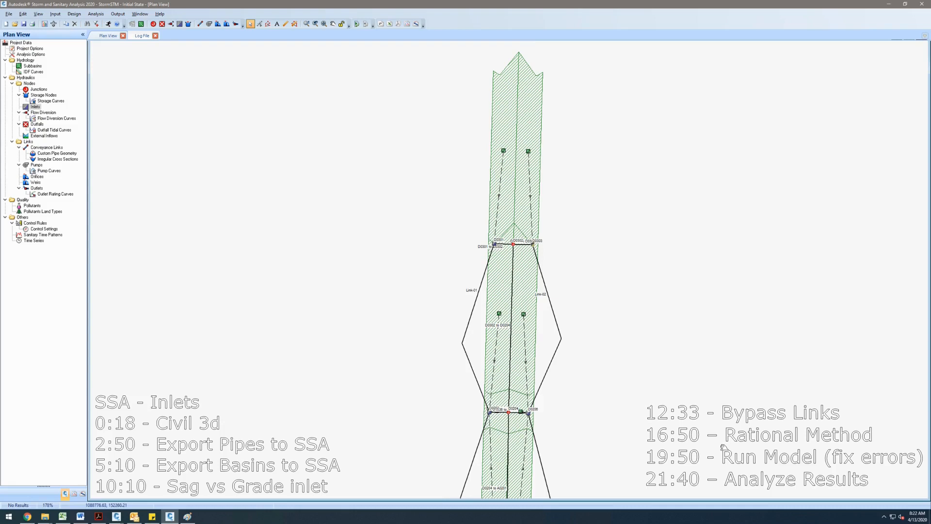
scroll(664, 339, down, 3)
scroll(664, 338, down, 1)
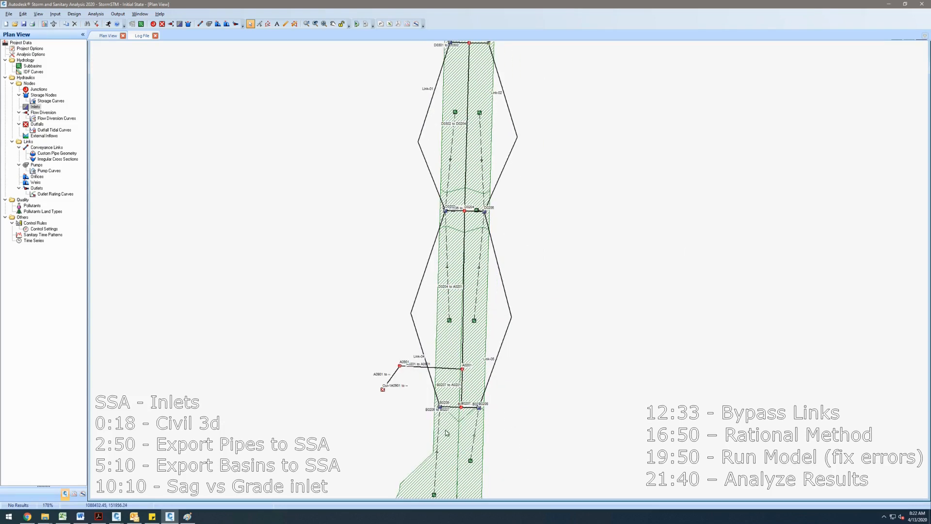
double_click(479, 408)
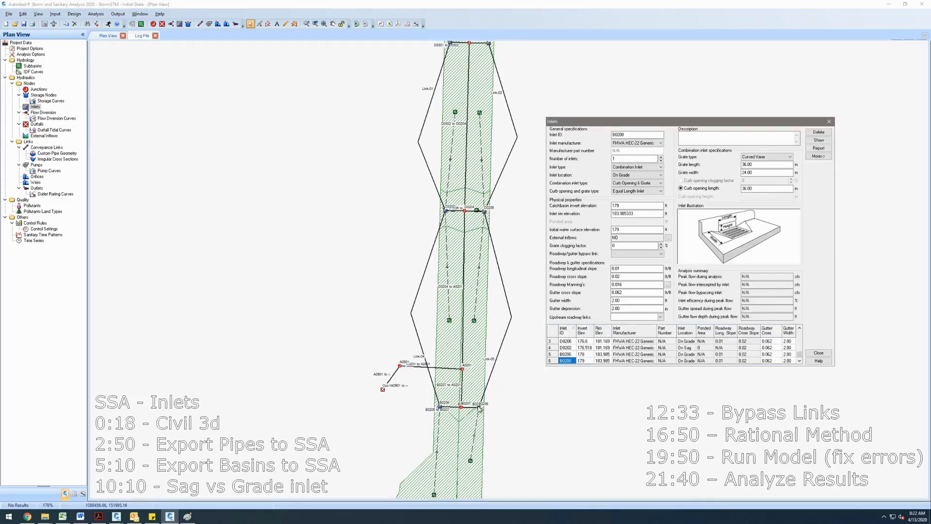
click(631, 265)
click(819, 352)
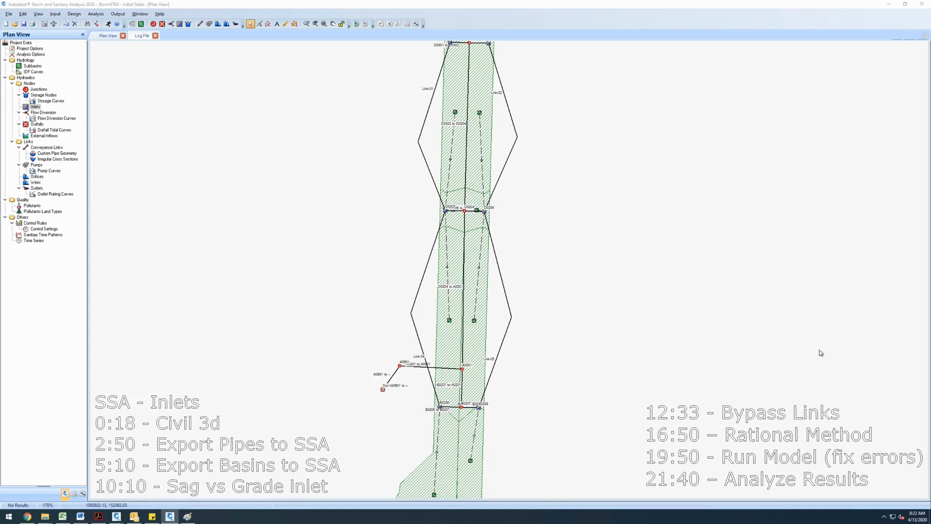
- Open the properties of bypass link Link-02 on the right side of the road
scroll(638, 305, up, 1)
scroll(543, 182, up, 1)
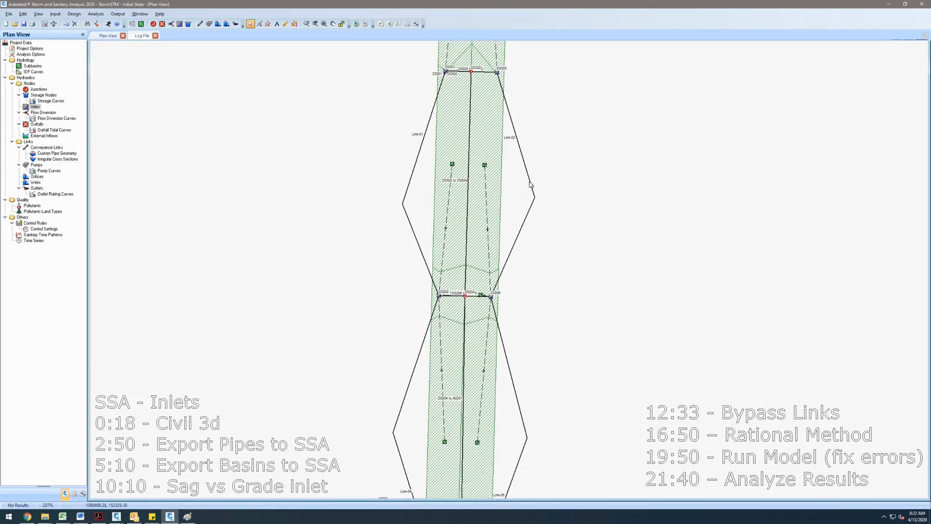
double_click(531, 184)
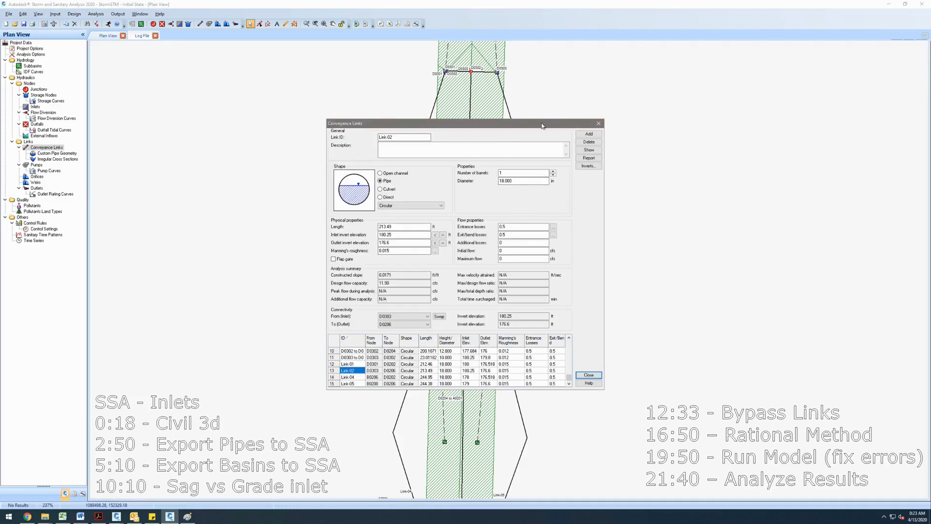
drag(582, 123, 827, 98)
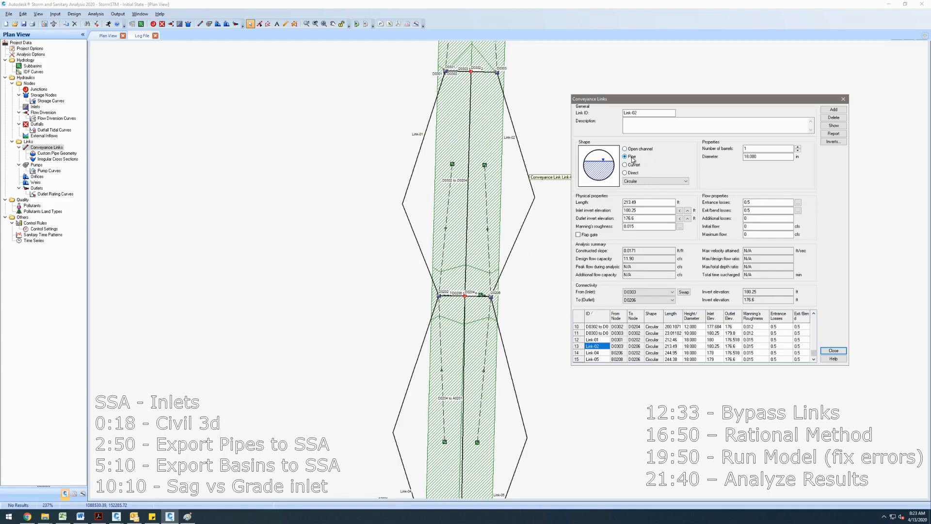
- Set bypass link Link-02's length to 1 ft
double_click(651, 204)
text(1)
click(834, 350)
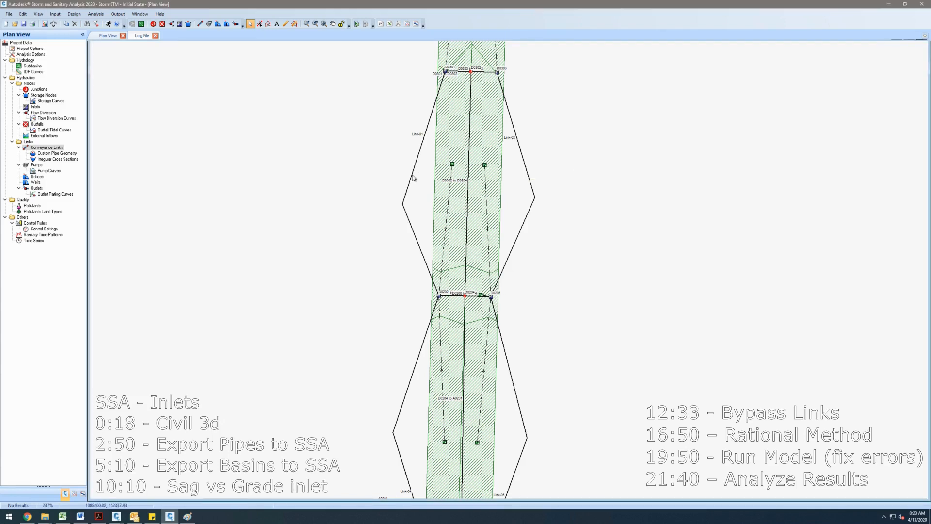
- Set the lengths of bypass links Link-01, Link-04 and Link-05 to 1 ft in the conveyance links table
double_click(411, 179)
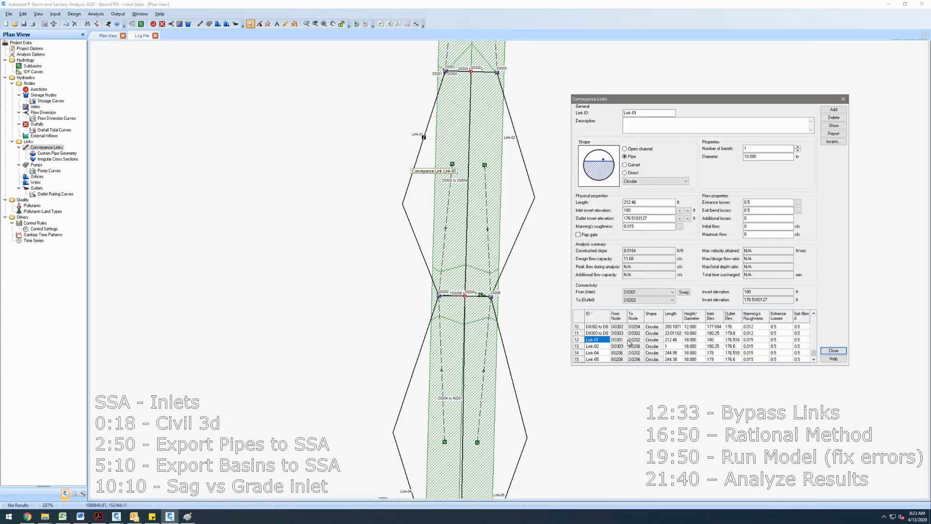
click(673, 343)
text(1)
click(673, 354)
text(1)
click(673, 359)
text(1)
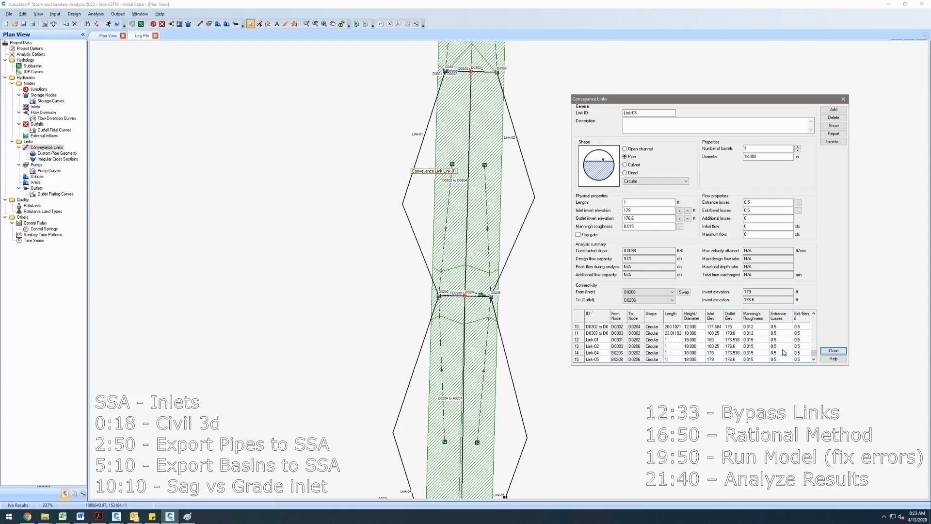
click(827, 351)
- Open bypass link Link-05's properties to check its length
scroll(557, 380, down, 5)
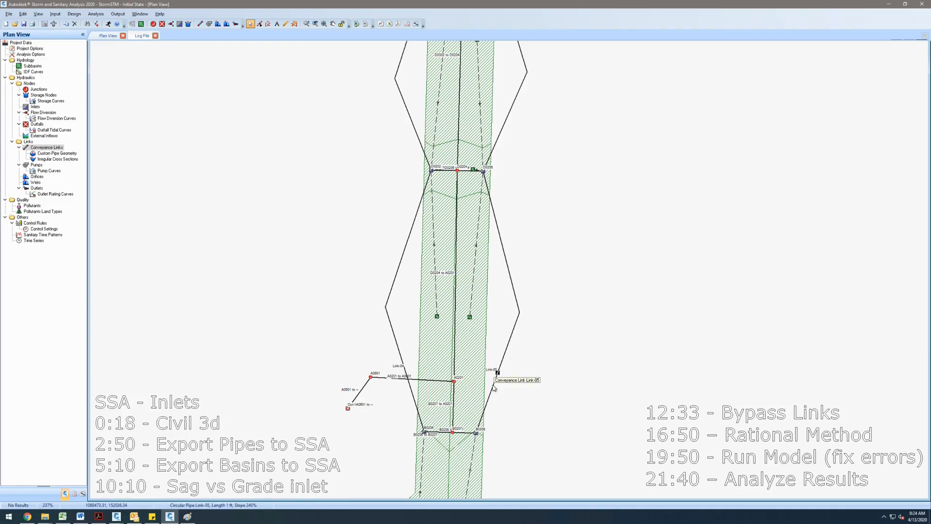
double_click(493, 387)
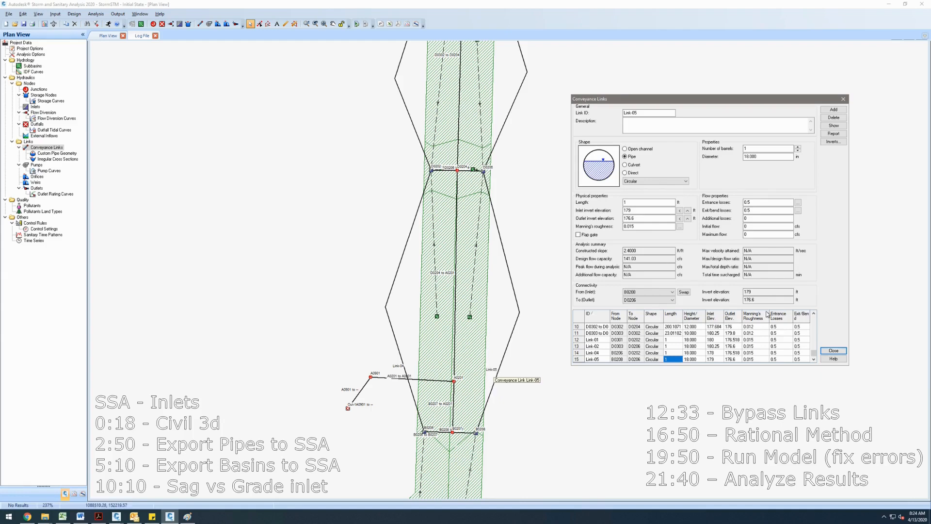
click(833, 351)
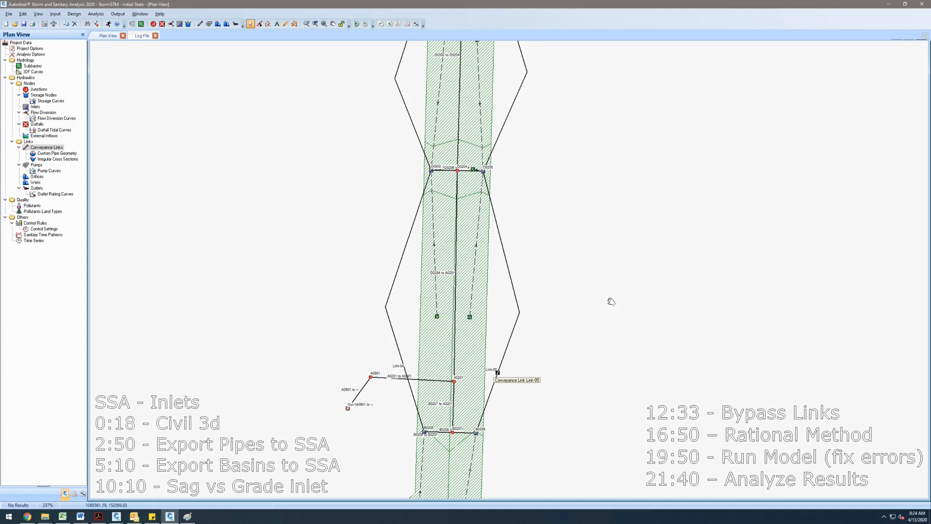
- Check the project options' hydrology method and time of concentration method settings
drag(610, 302, 612, 301)
drag(594, 249, 597, 296)
scroll(590, 292, down, 1)
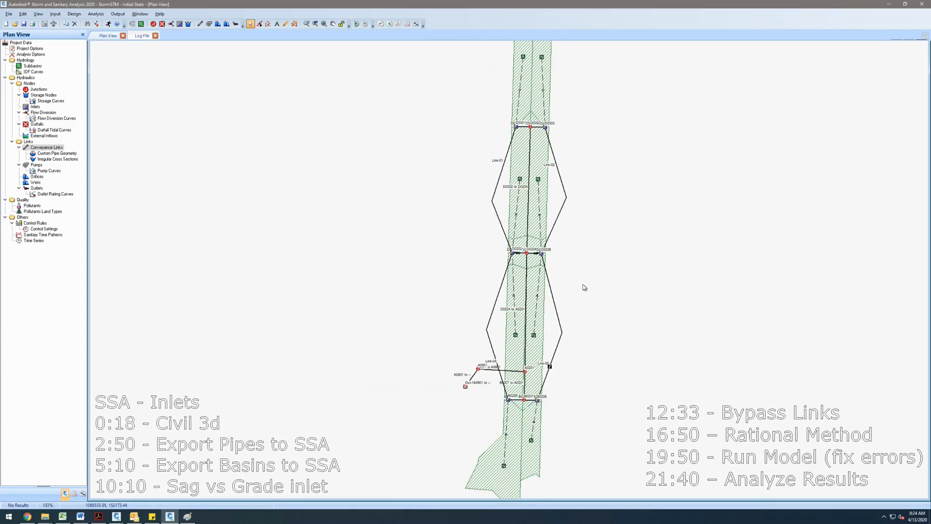
scroll(565, 355, up, 2)
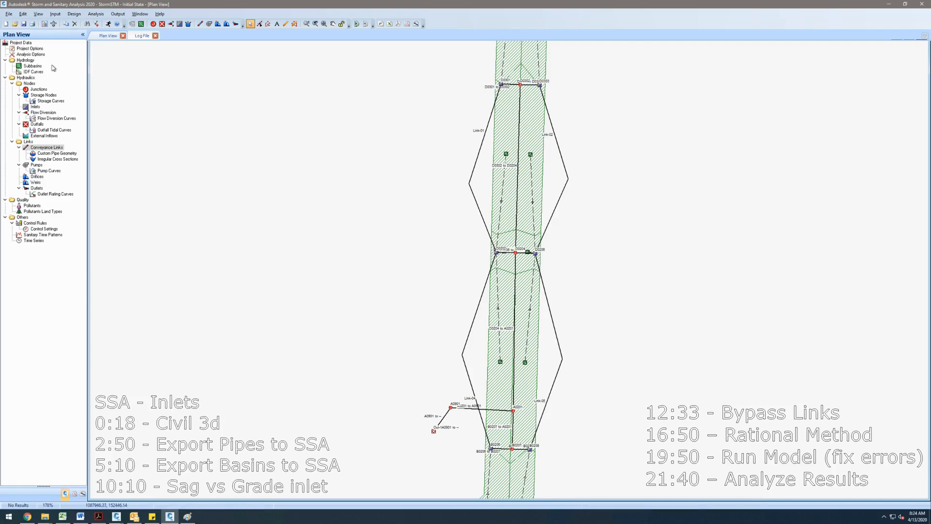
click(31, 49)
double_click(34, 50)
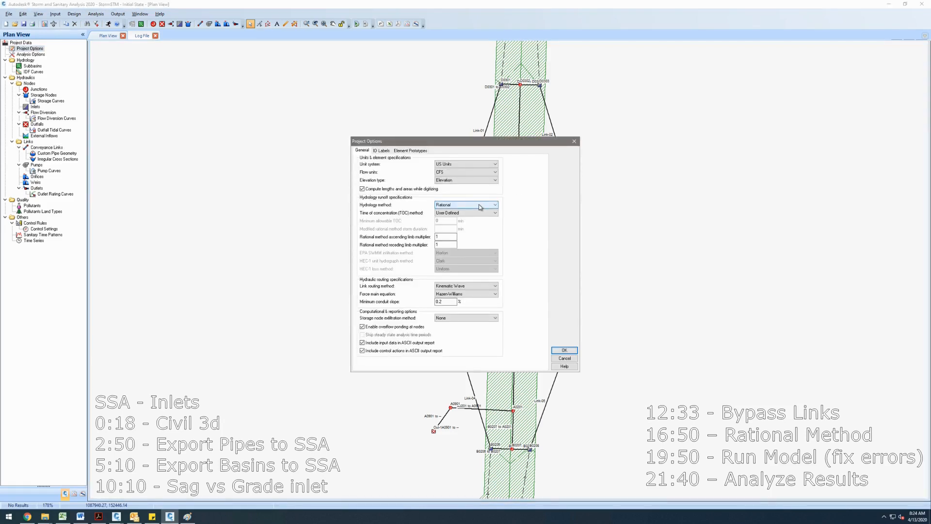
click(480, 207)
click(480, 207)
click(480, 207)
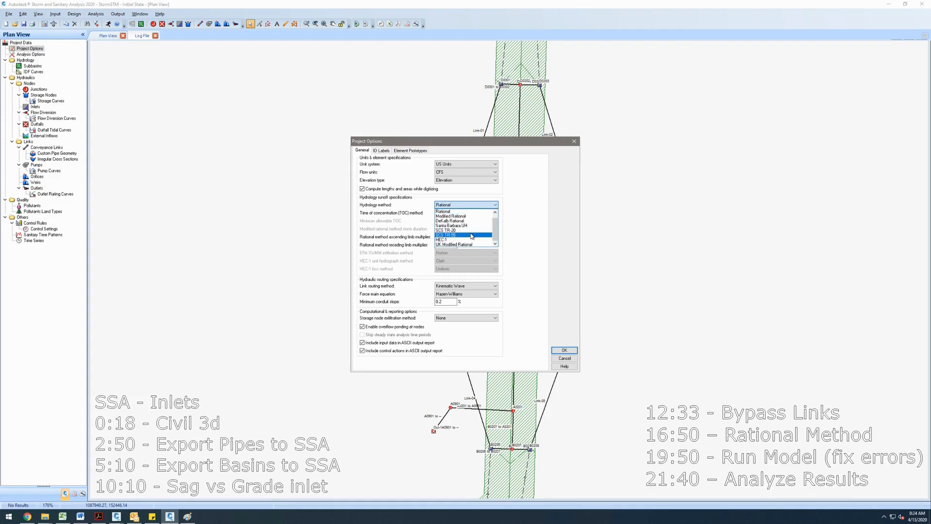
click(465, 212)
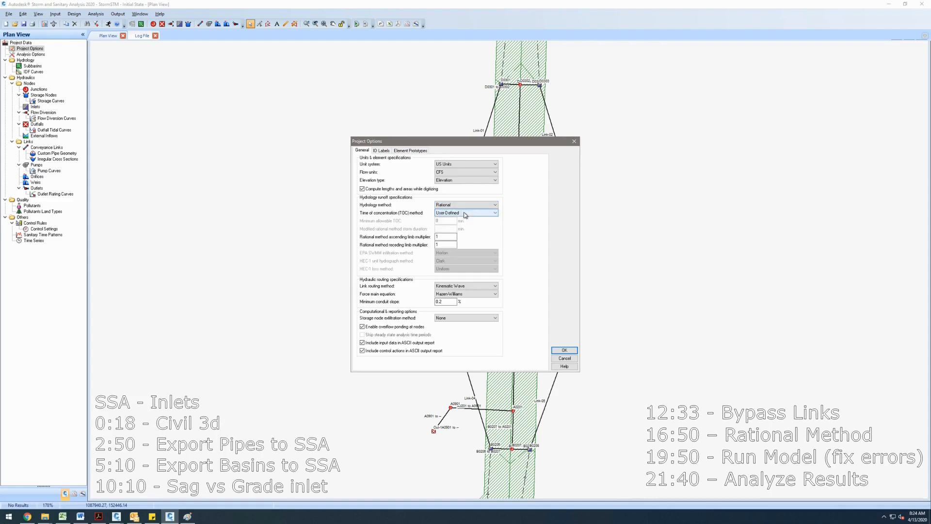
click(465, 213)
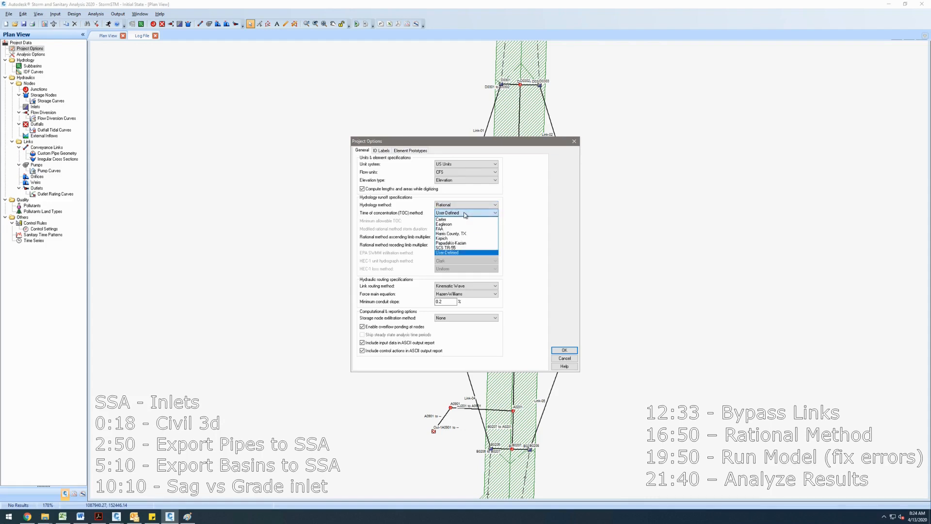
click(465, 214)
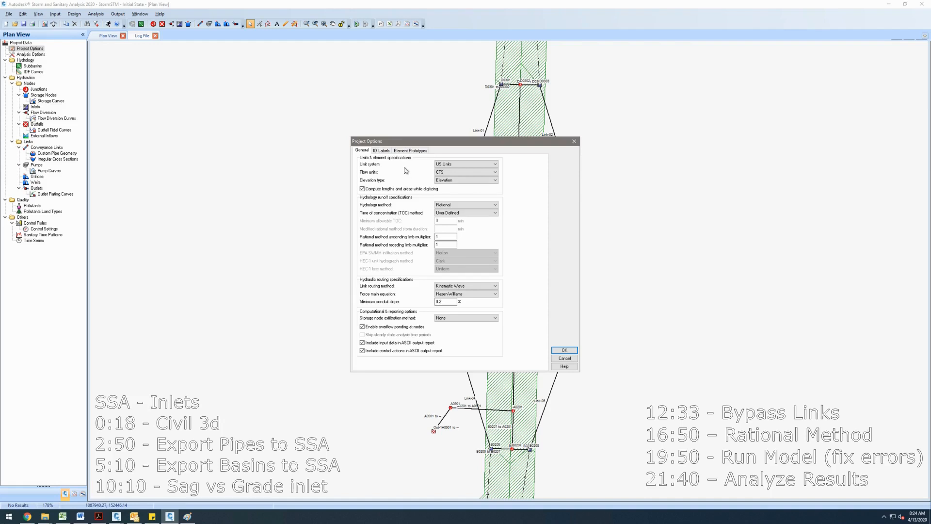
- Review the ID label and element prototype settings of the project options
click(389, 153)
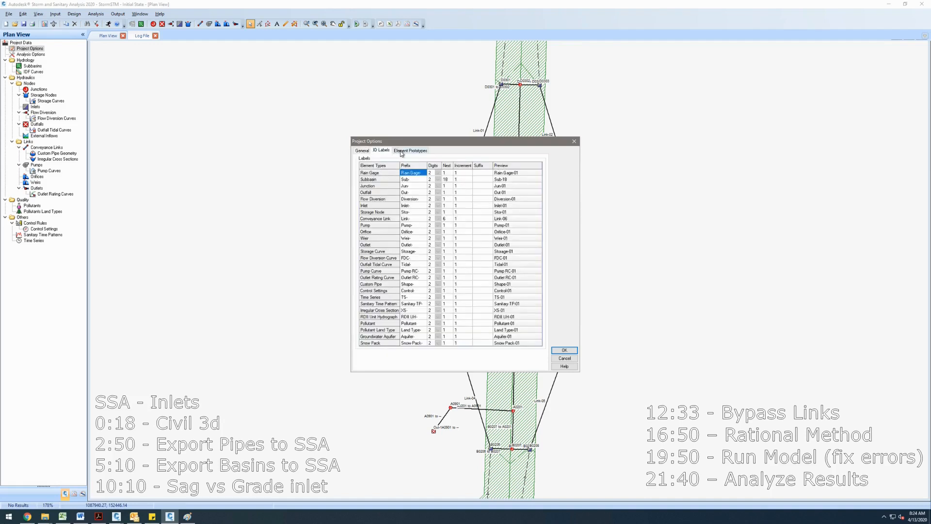
click(401, 152)
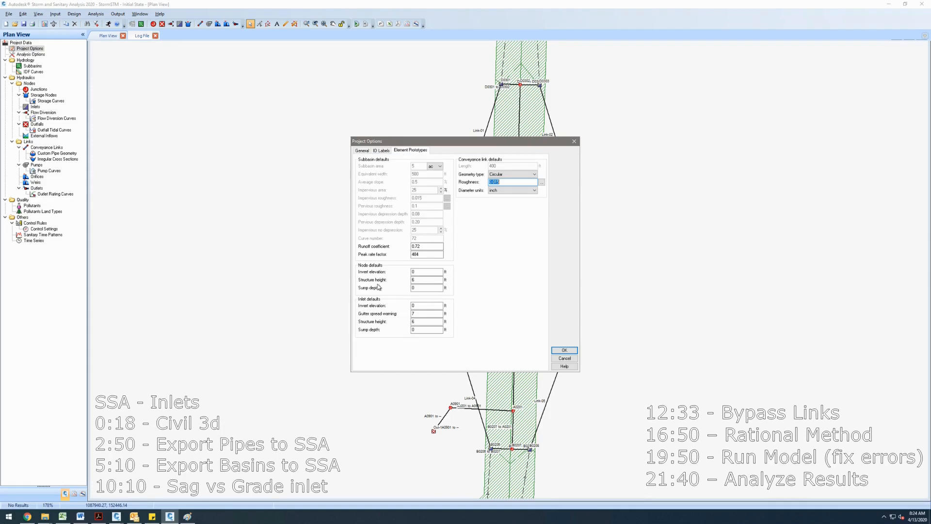
click(565, 350)
- Set the analysis start date to 04/12/2020 in the analysis options and review the storm selection
click(37, 55)
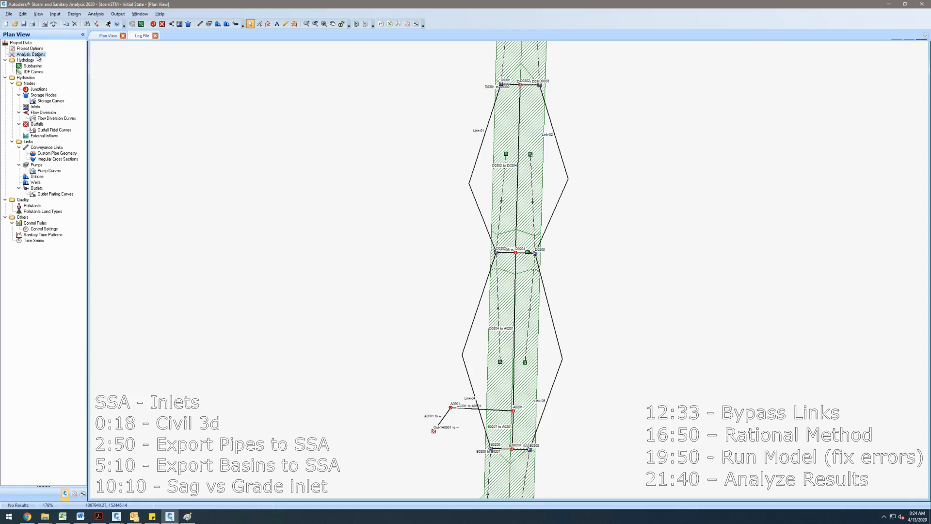
double_click(38, 56)
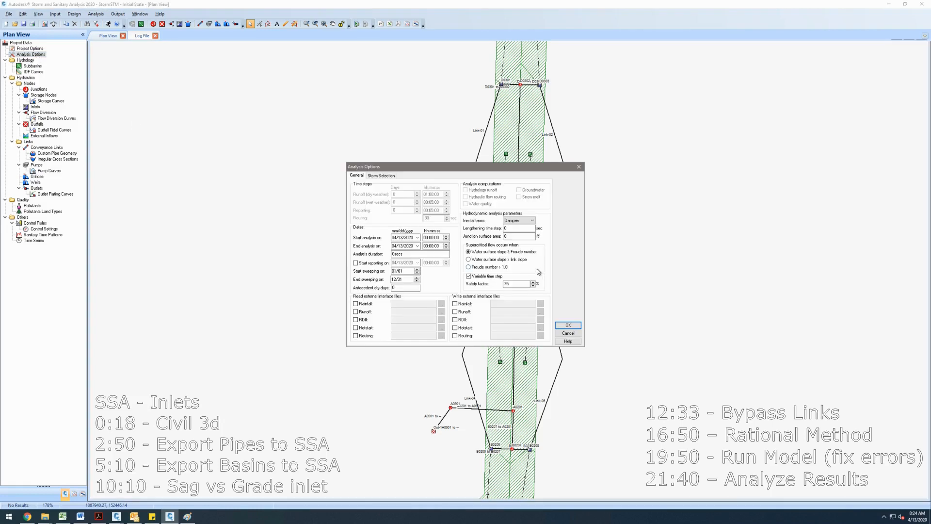
click(418, 237)
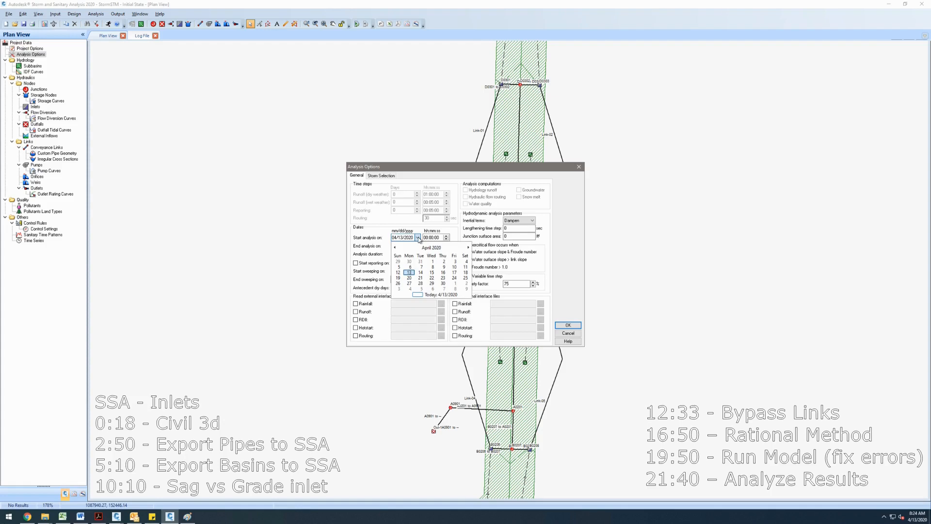
click(399, 273)
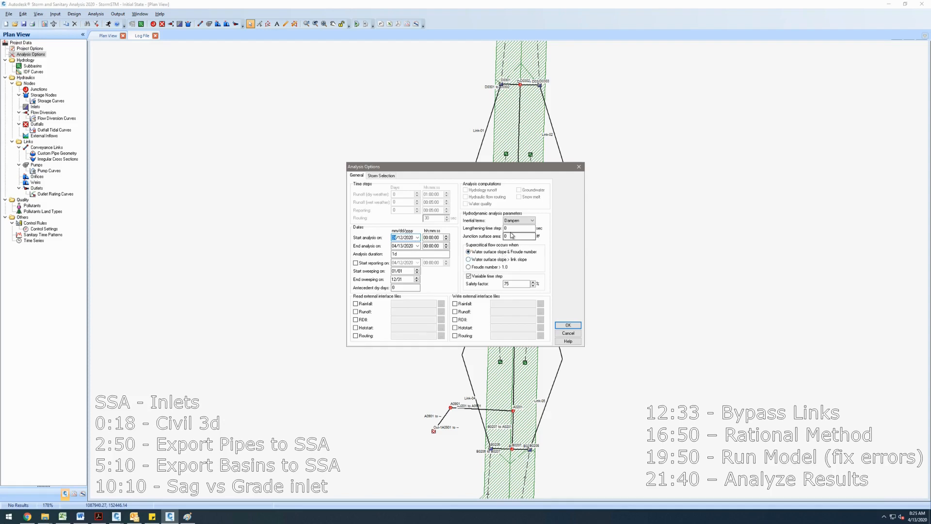
click(387, 177)
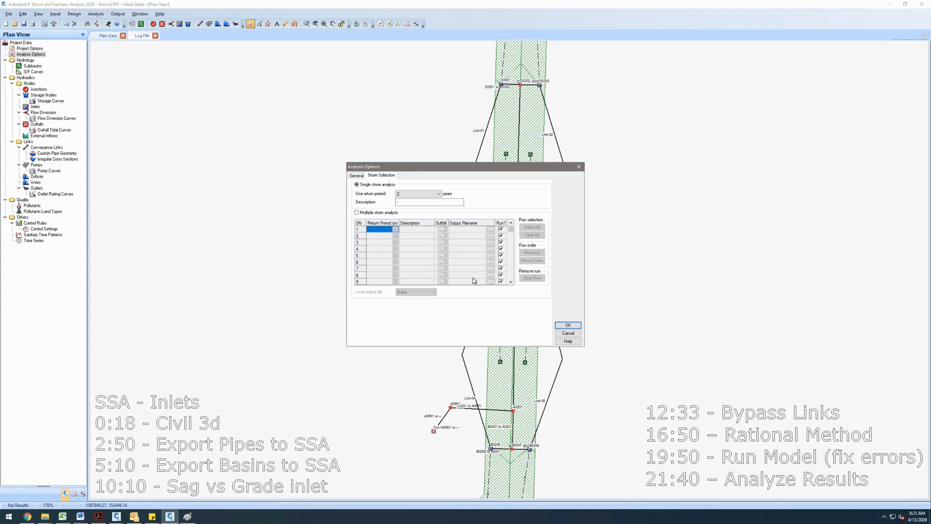
click(569, 325)
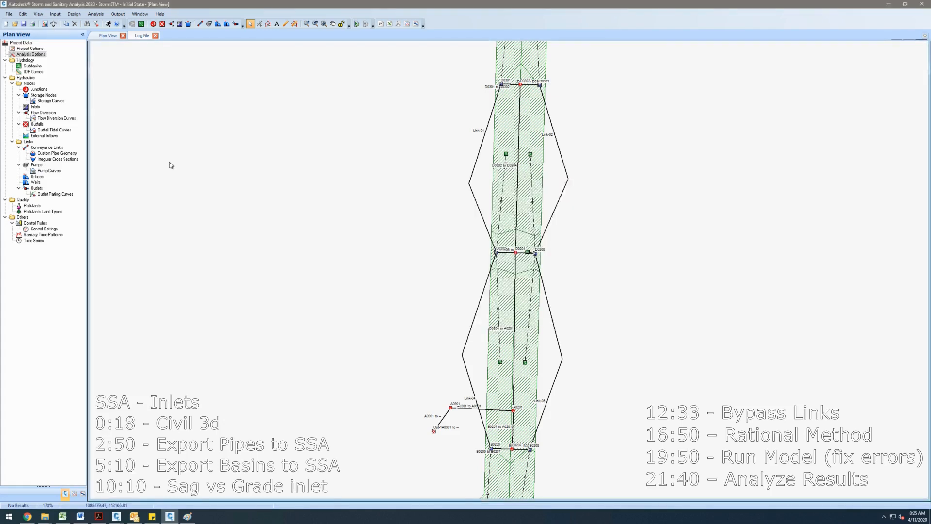
- Define the IDF curve by intensity direct entry with an intensity of 3.2 in/hr
double_click(30, 72)
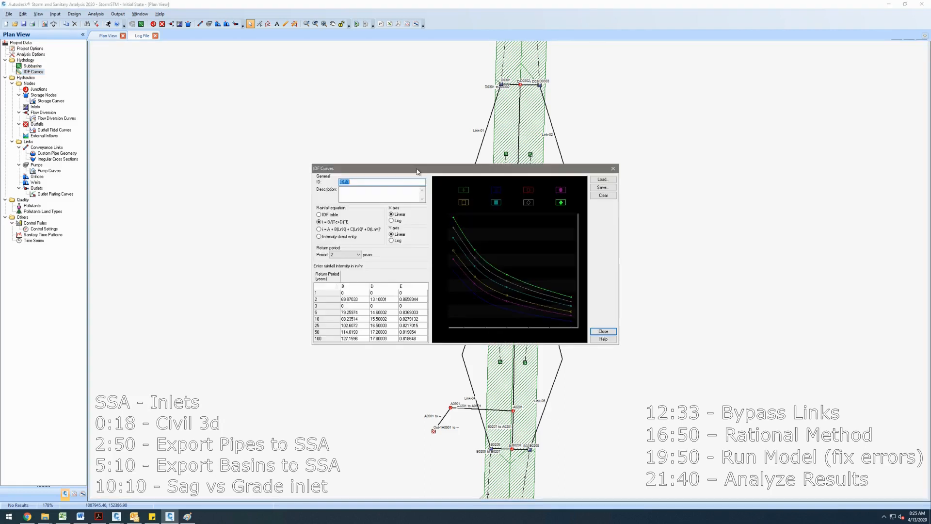
click(342, 237)
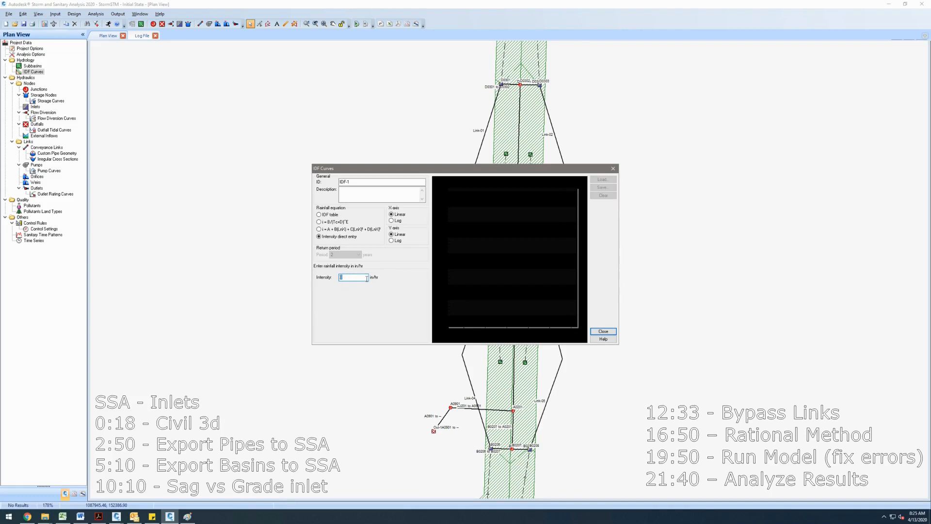
text(3.2)
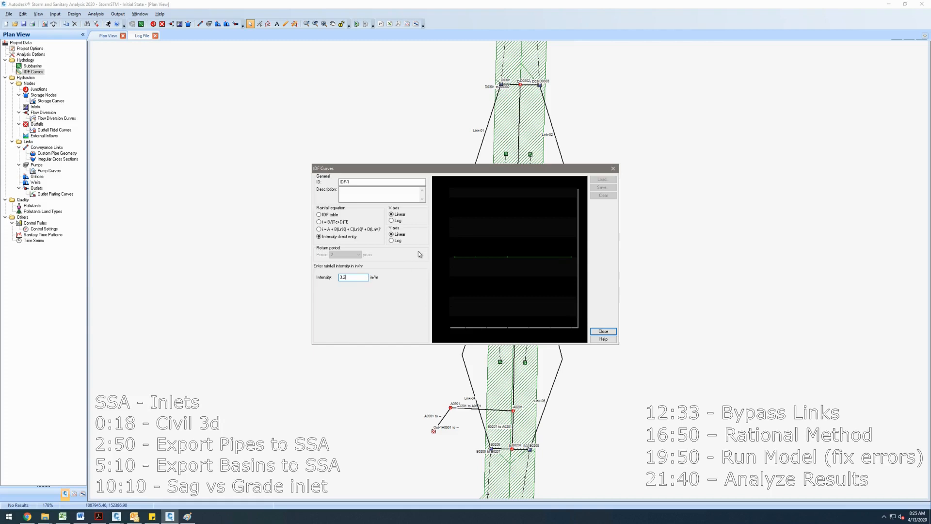
click(604, 331)
- Set the runoff coefficients of subbasins Sub-05 and Sub-03 to 0.9
drag(359, 285, 338, 262)
drag(489, 324, 444, 222)
double_click(419, 410)
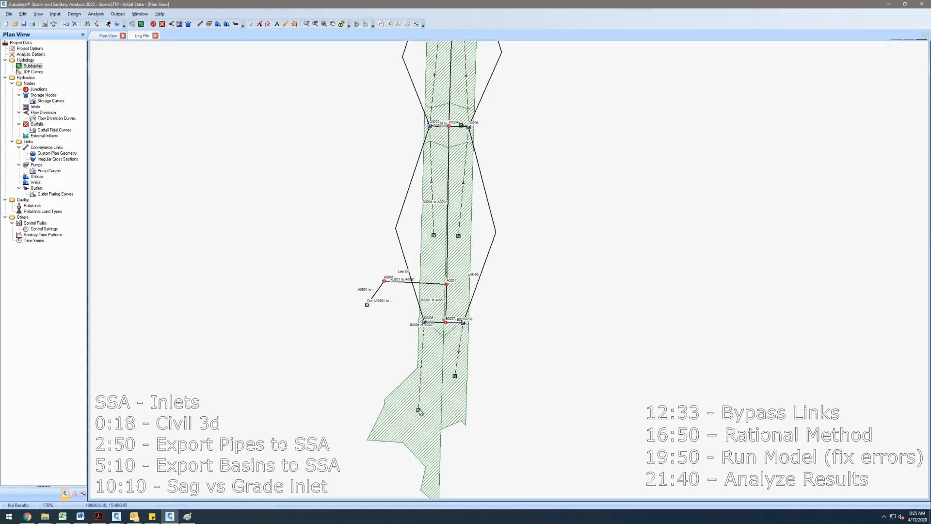
click(550, 205)
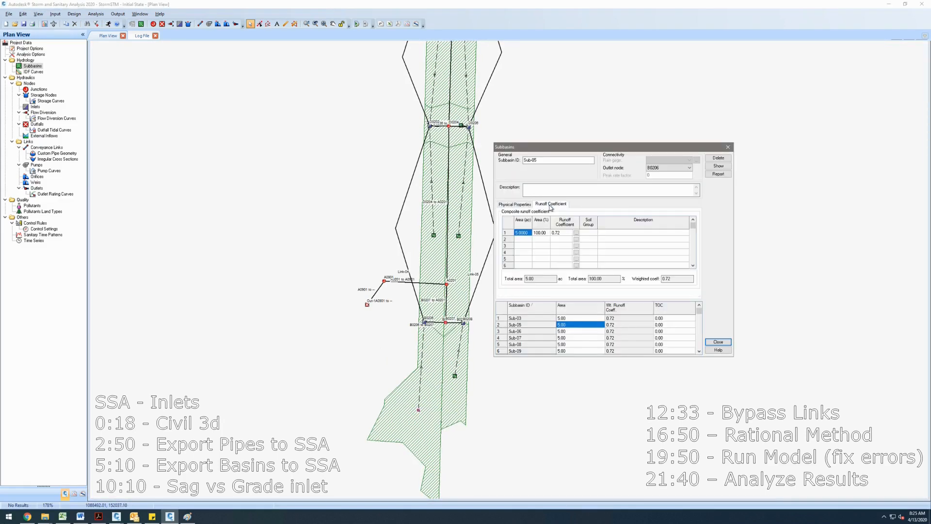
click(561, 233)
click(562, 236)
double_click(569, 233)
text(.9)
click(591, 331)
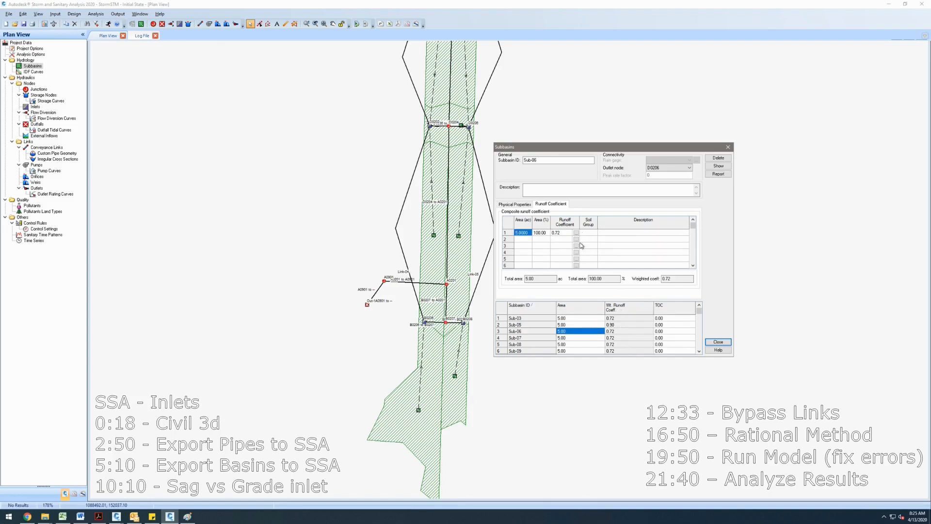
click(591, 318)
click(559, 233)
text(.9)
key(Return)
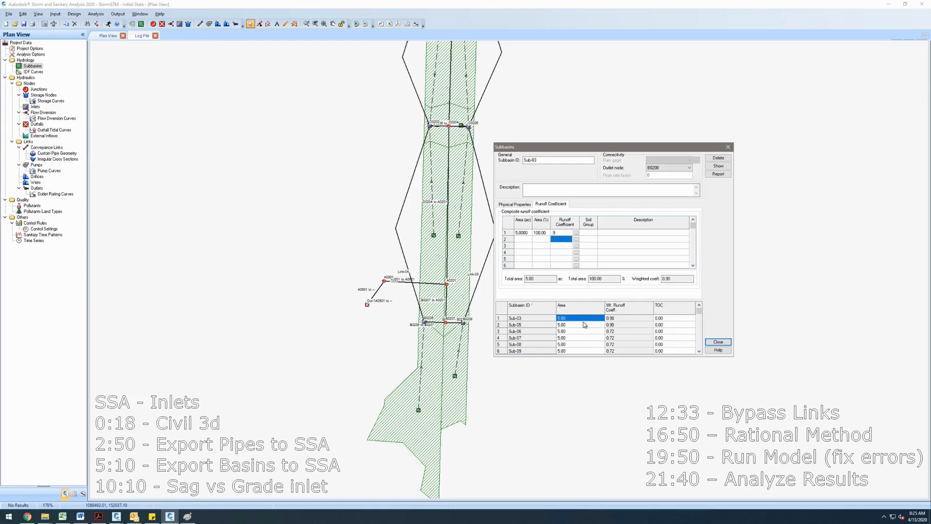
- Set the runoff coefficients of subbasins Sub-06 and Sub-07 to 0.9
click(584, 324)
click(585, 331)
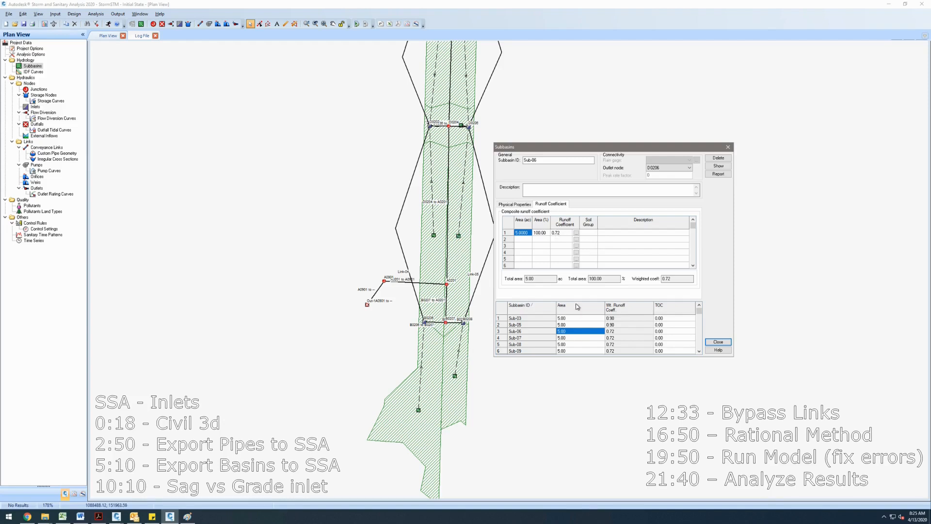
click(558, 235)
click(556, 233)
- Set the runoff coefficients of subbasins Sub-08 and Sub-09 to 0.9
text(.9)
key(Return)
click(573, 337)
click(558, 233)
text(.)
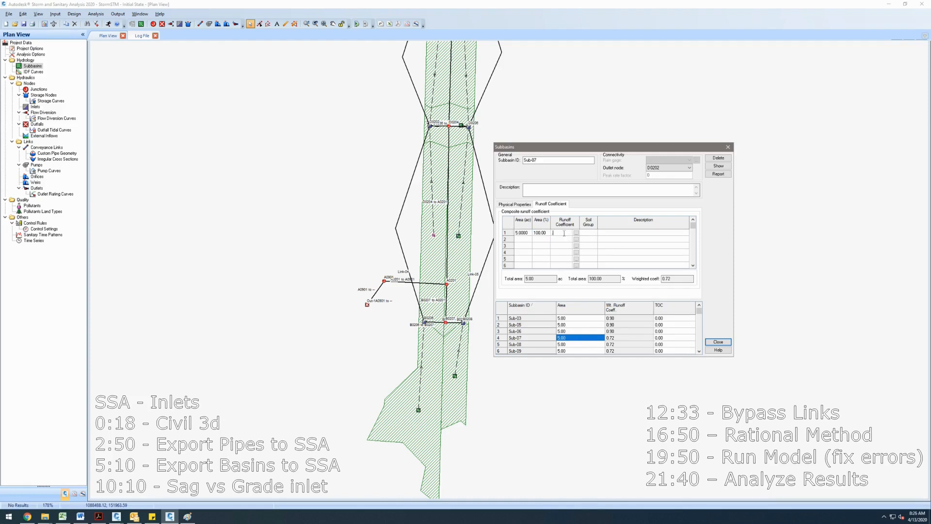
key(Return)
click(590, 343)
click(557, 234)
text(.9)
key(Return)
click(584, 351)
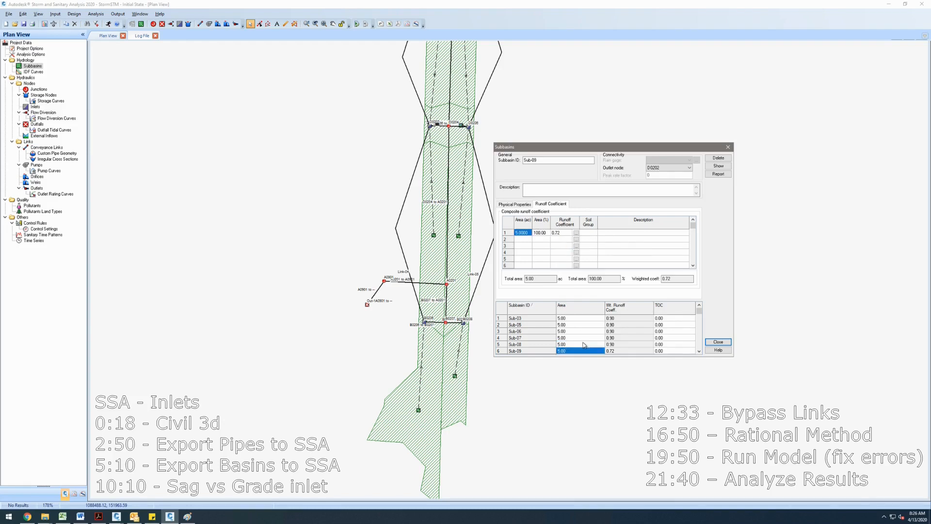
click(698, 351)
click(699, 351)
click(699, 351)
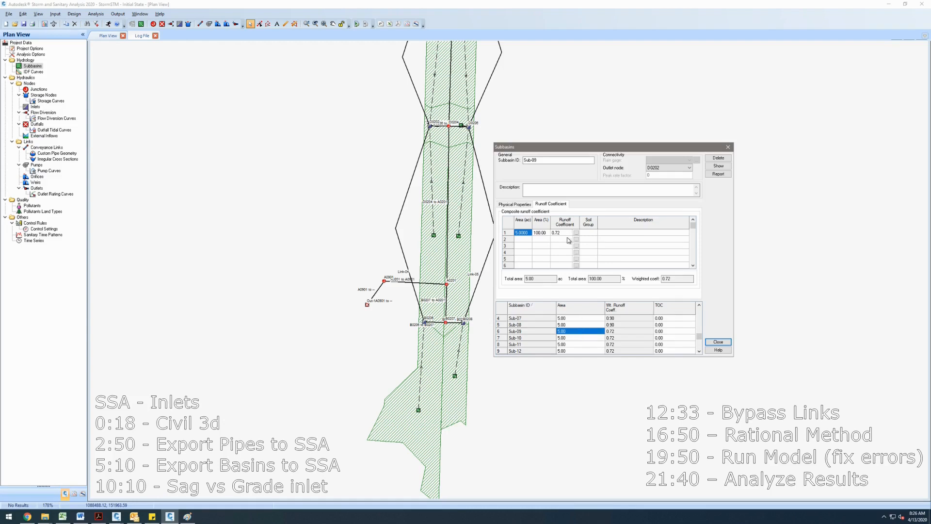
click(557, 235)
text(.9)
key(Return)
- Set the runoff coefficients of subbasins Sub-10 and Sub-11 to 0.9
click(588, 338)
click(557, 233)
text(.9)
click(561, 245)
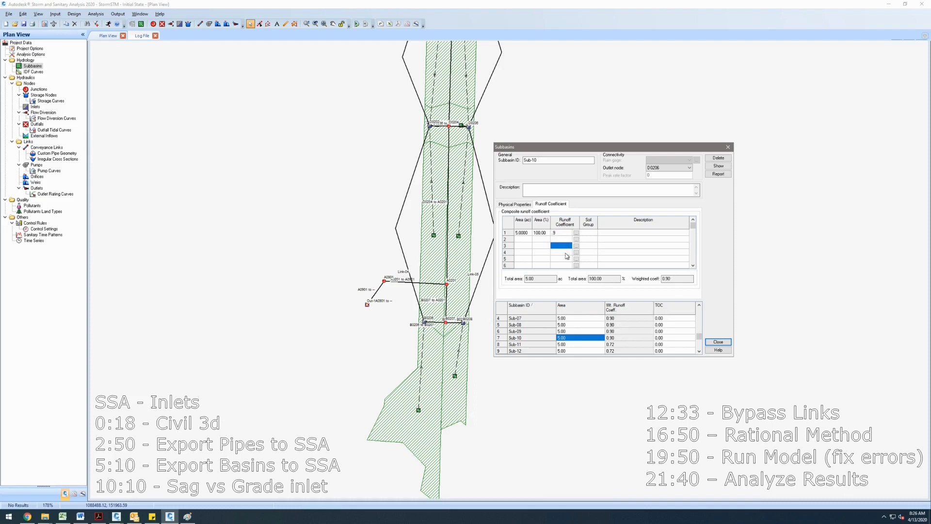
click(576, 345)
click(699, 351)
click(559, 234)
text(.9)
- Enter 0.9 as the areas of subbasins Sub-12 and Sub-13 in the subbasin list
click(577, 345)
text(.9)
click(577, 351)
text(.9)
click(575, 345)
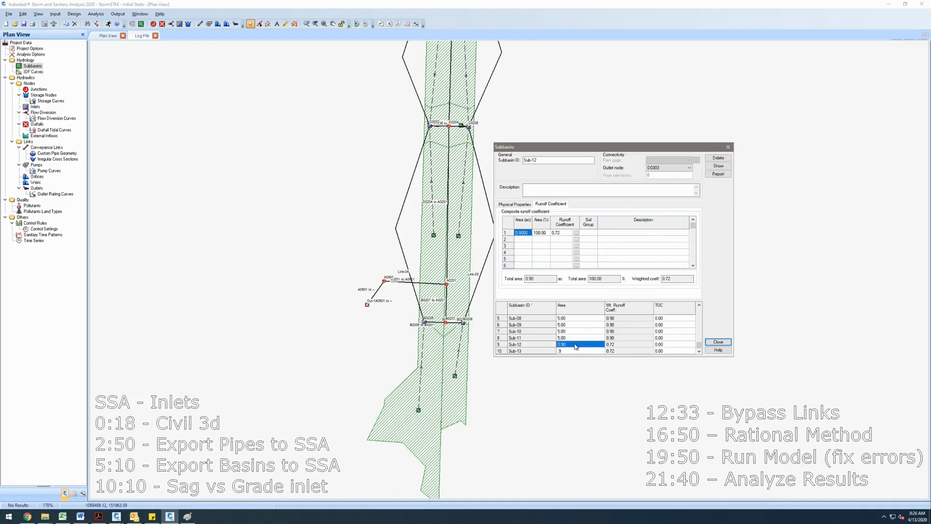
- Set the runoff coefficients of subbasins Sub-12 and Sub-13 to 0.9 and close the Subbasins dialog
click(558, 232)
text(.9)
click(568, 350)
click(558, 233)
text(.9)
click(560, 245)
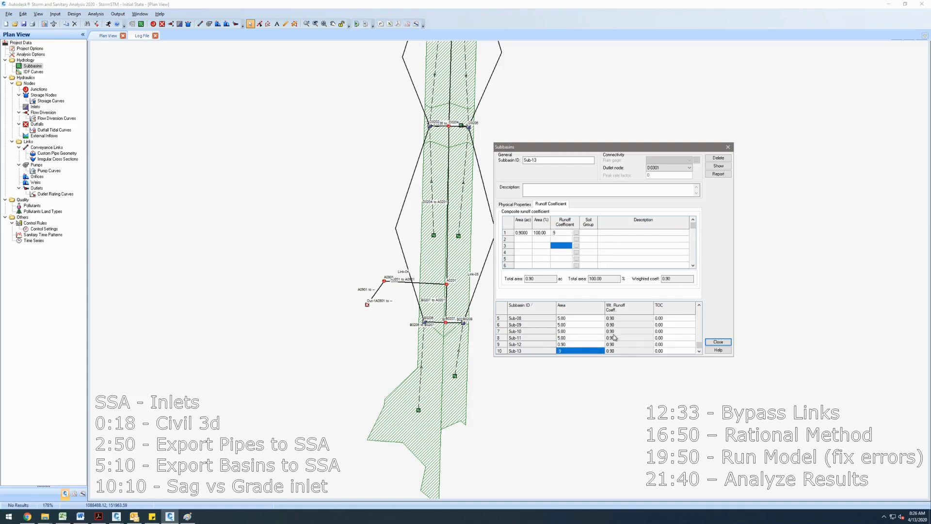
drag(699, 345, 700, 305)
click(718, 343)
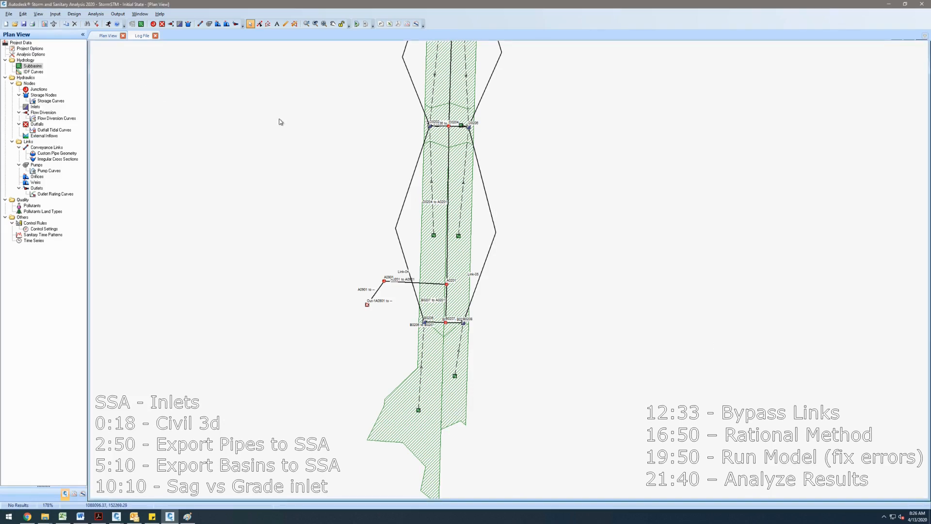
- Recompute the area of subbasin Sub-07 from its boundary in the plan view
right_click(24, 69)
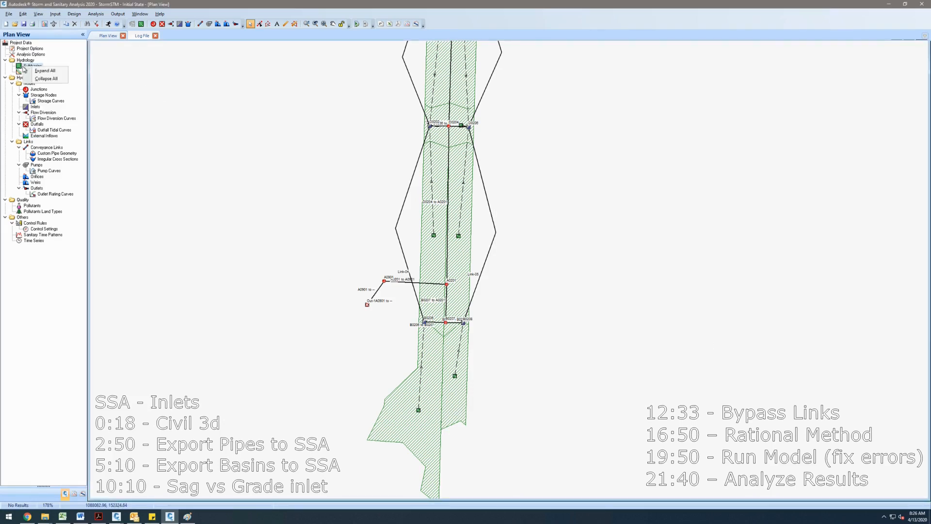
click(21, 67)
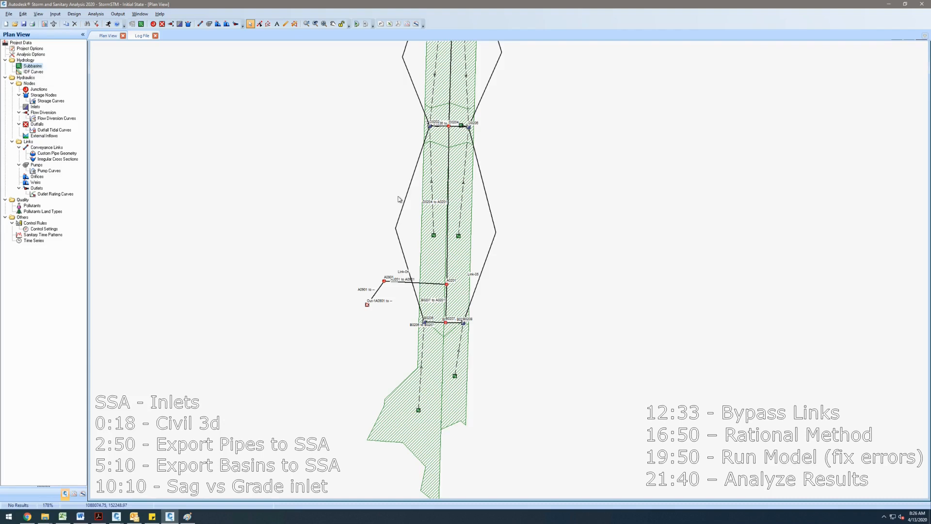
right_click(433, 237)
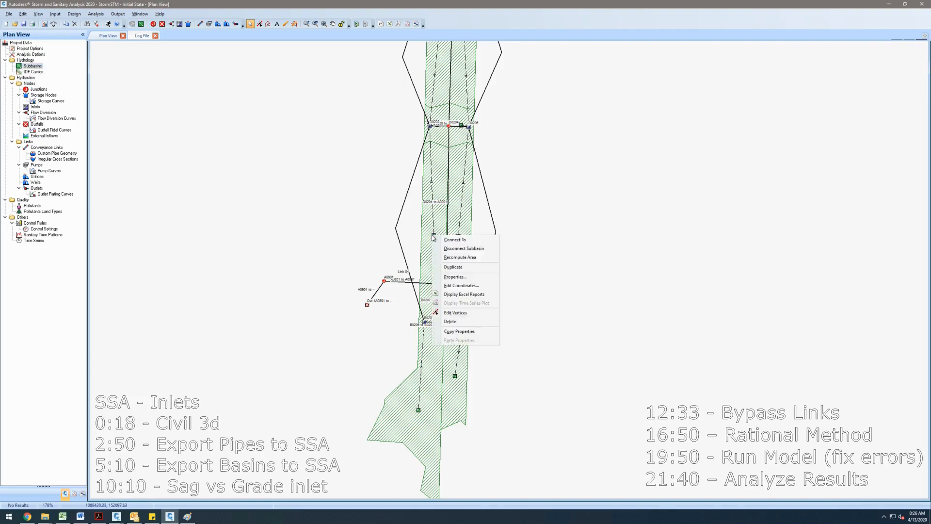
click(458, 257)
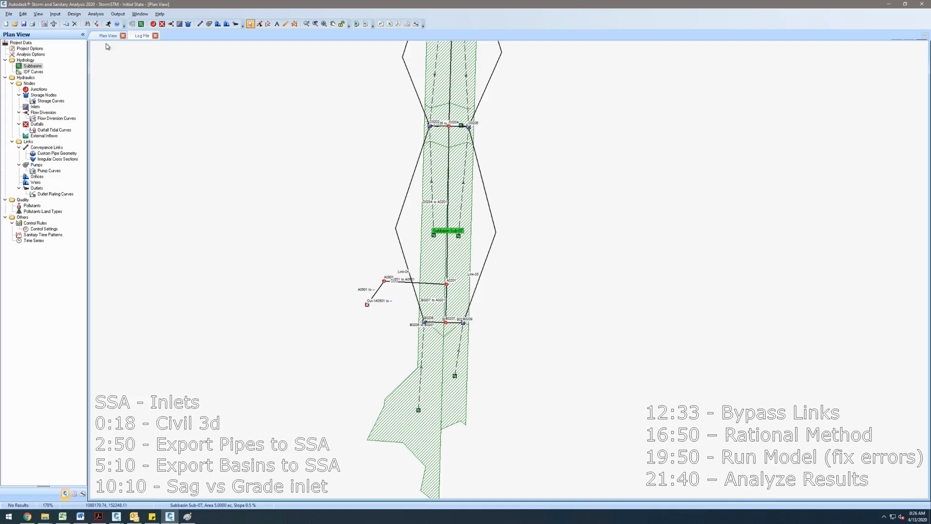
click(19, 14)
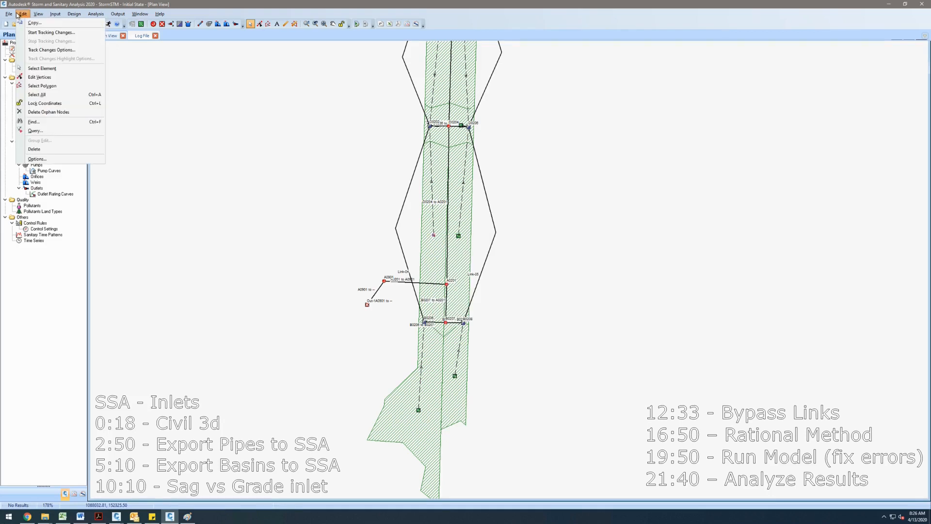
click(99, 17)
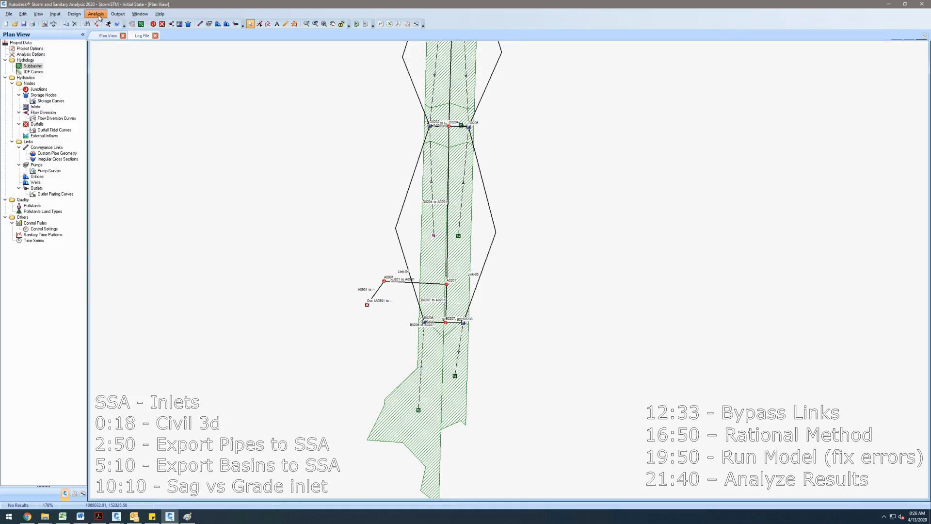
click(98, 17)
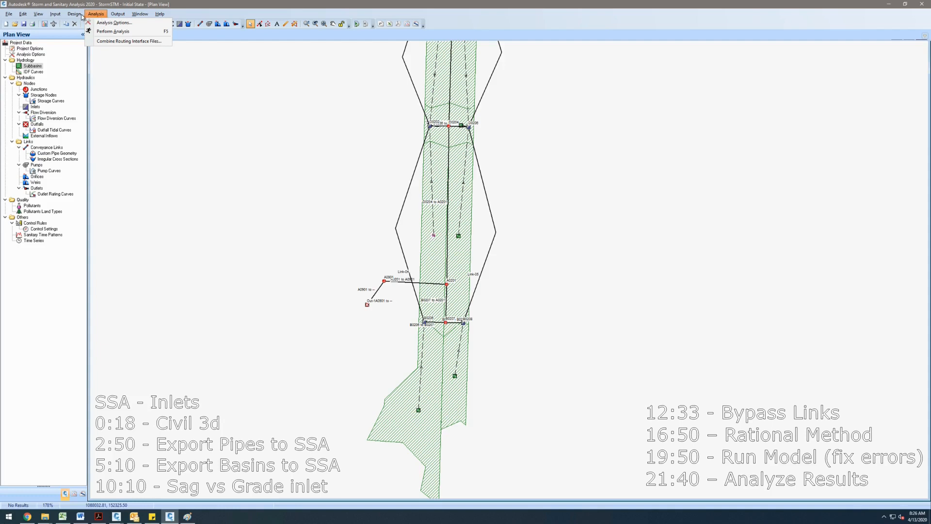
mouse_move(81, 15)
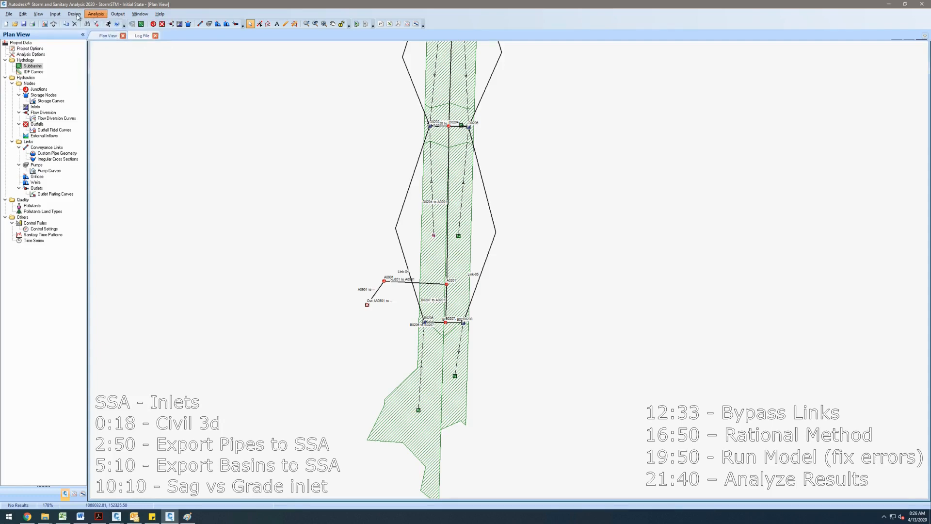
click(76, 16)
- Review the areas and runoff coefficients of all subbasins in the Subbasins dialog
double_click(451, 379)
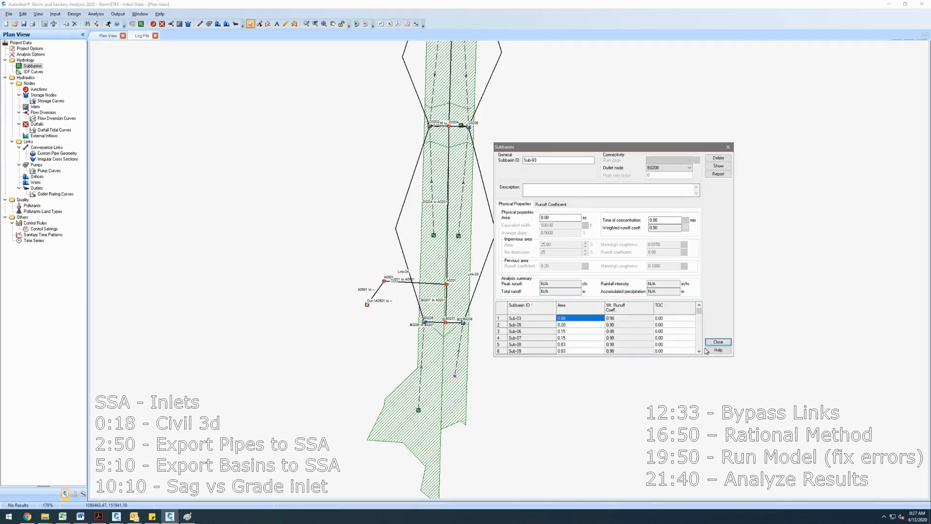
click(574, 334)
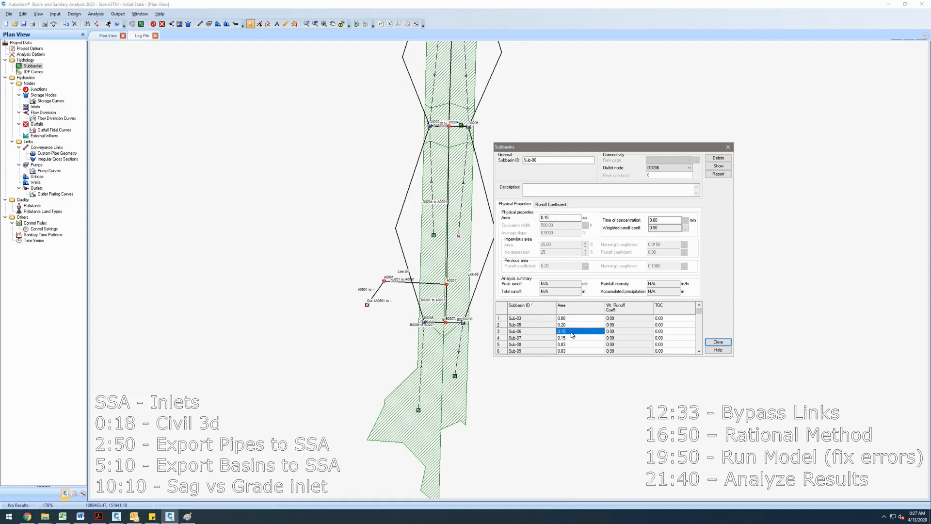
key(Down)
key(Down)
key(Down)
key(Down)
key(Down)
key(Down)
key(Down)
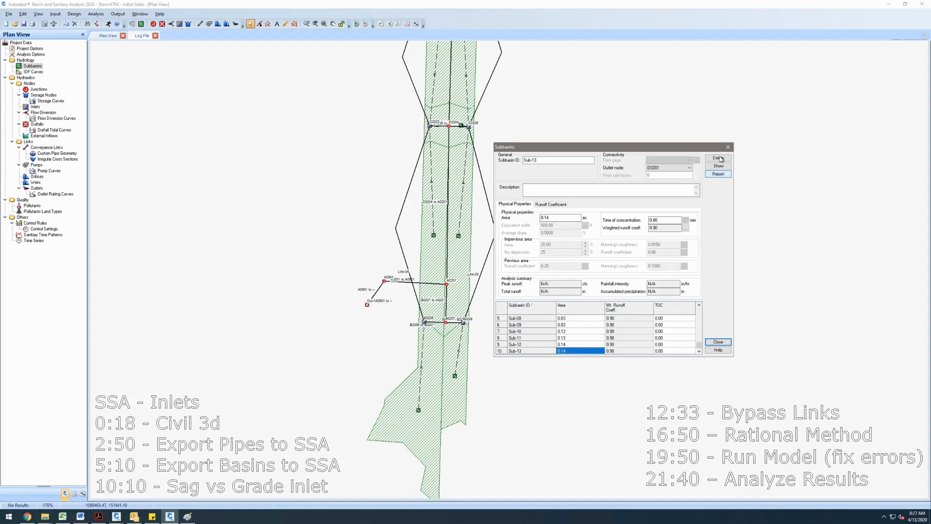
click(728, 147)
- Run the analysis on the storm network
scroll(501, 150, down, 3)
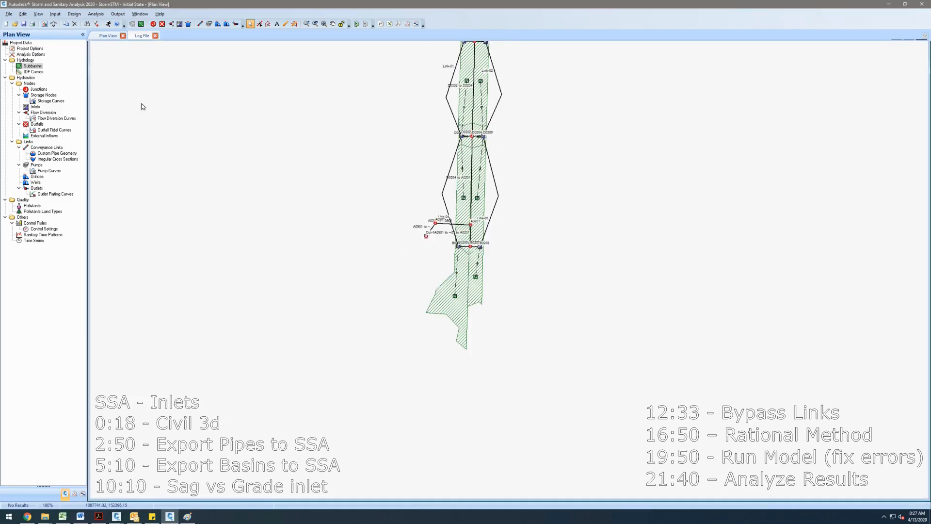
drag(391, 156, 359, 287)
click(109, 24)
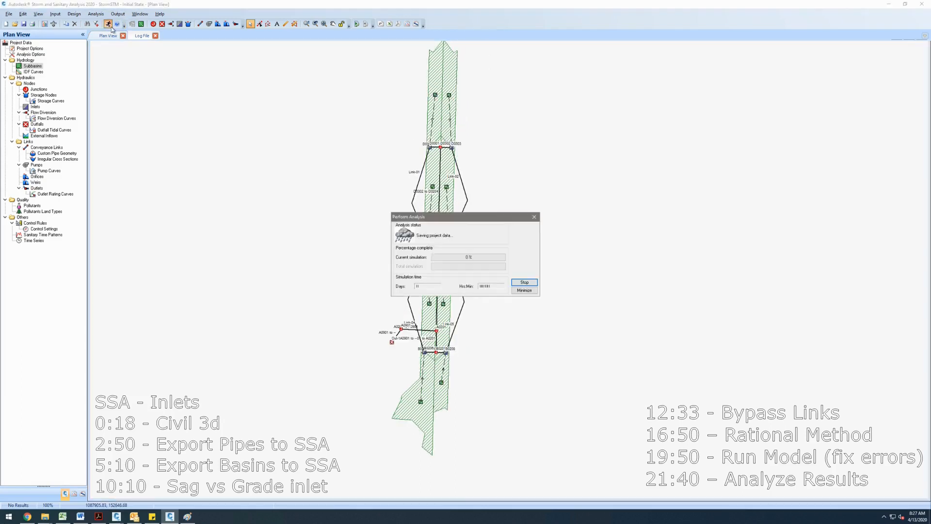
click(536, 292)
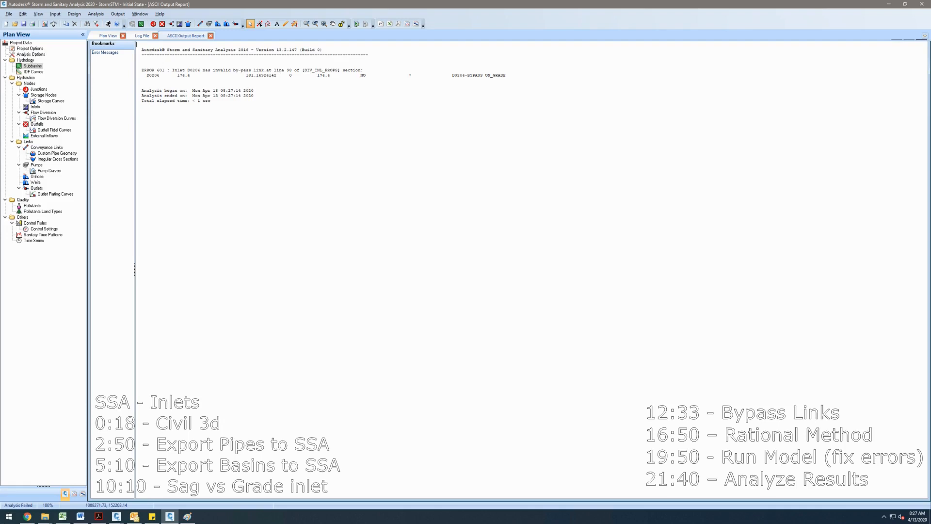
- Inspect the properties of inlet D0206 in the plan view
click(112, 35)
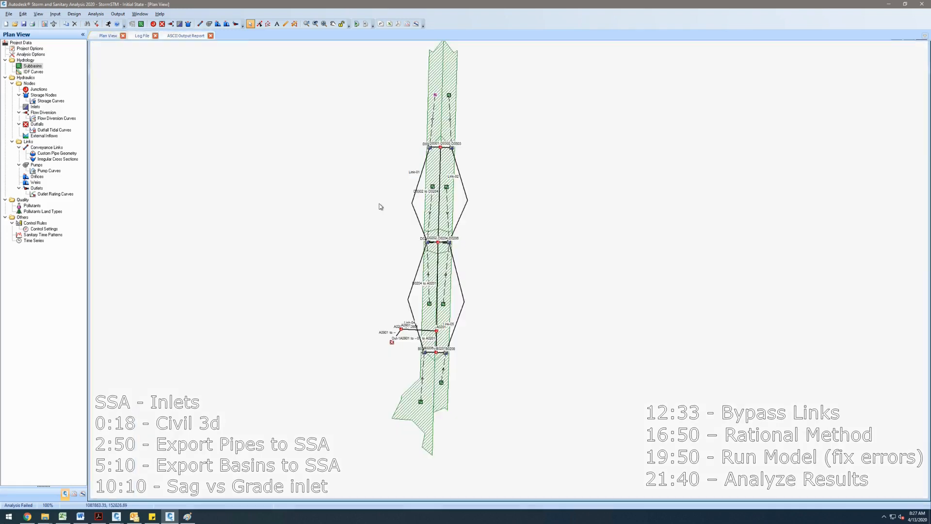
scroll(454, 257, up, 2)
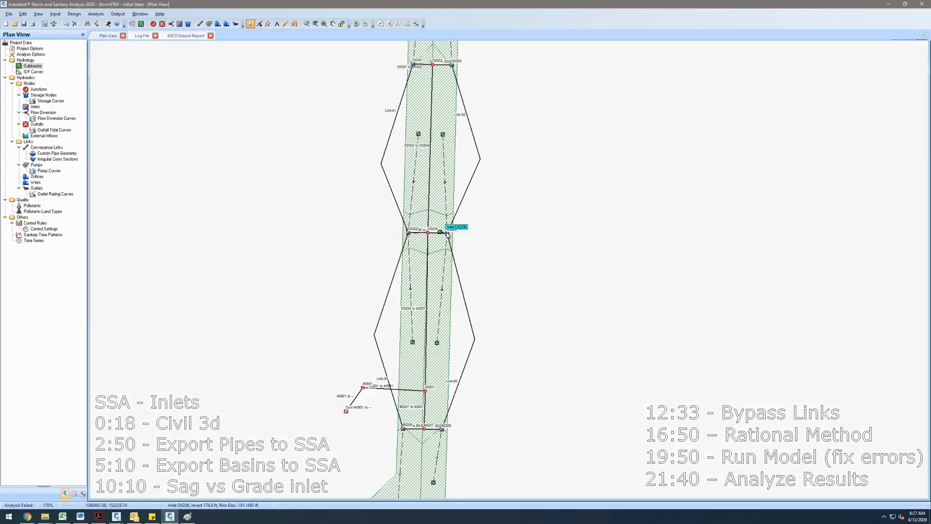
scroll(453, 226, up, 2)
double_click(447, 233)
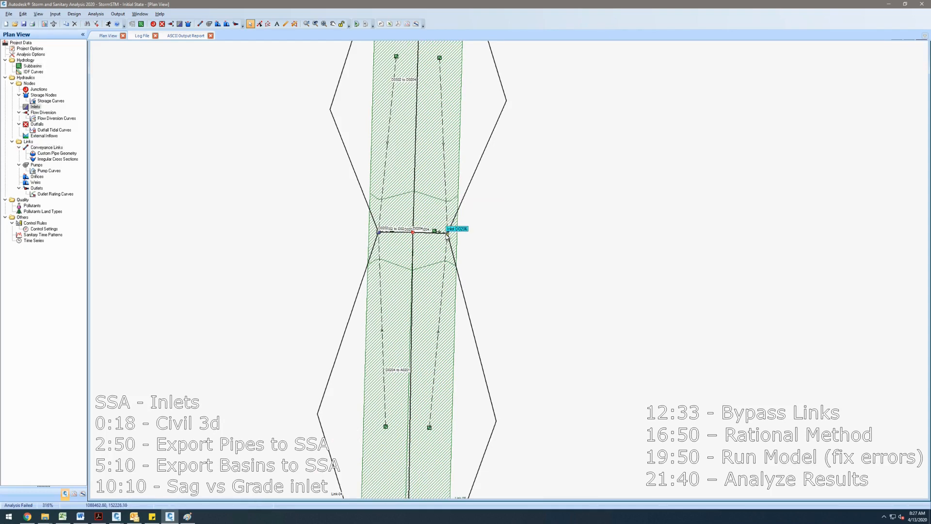
click(641, 316)
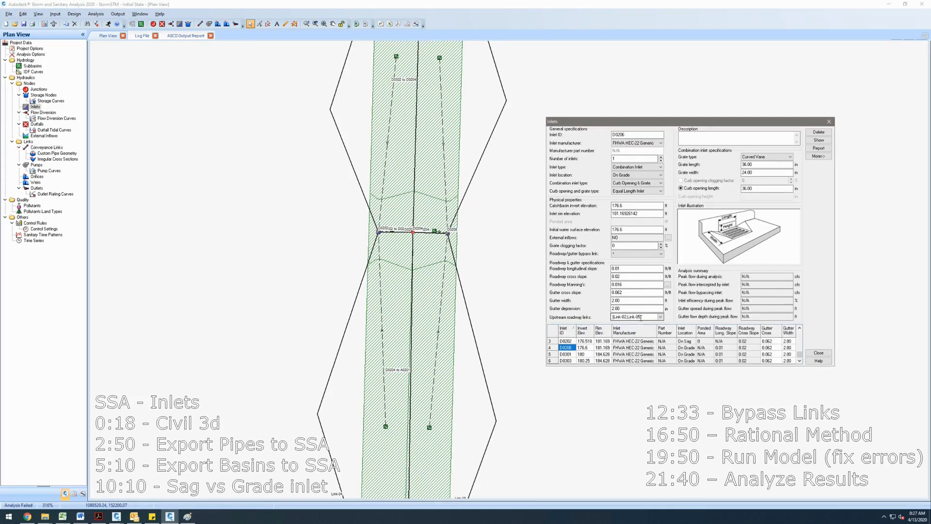
click(819, 353)
- Inspect the conveyance links Link-05 and Link-02 connected to inlet D0206
scroll(209, 99, up, 3)
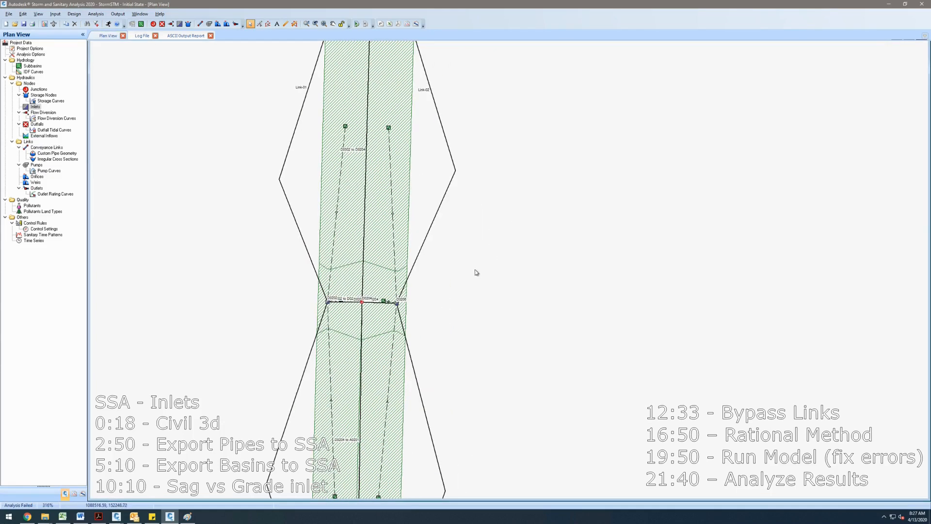
scroll(474, 270, down, 1)
scroll(474, 306, down, 1)
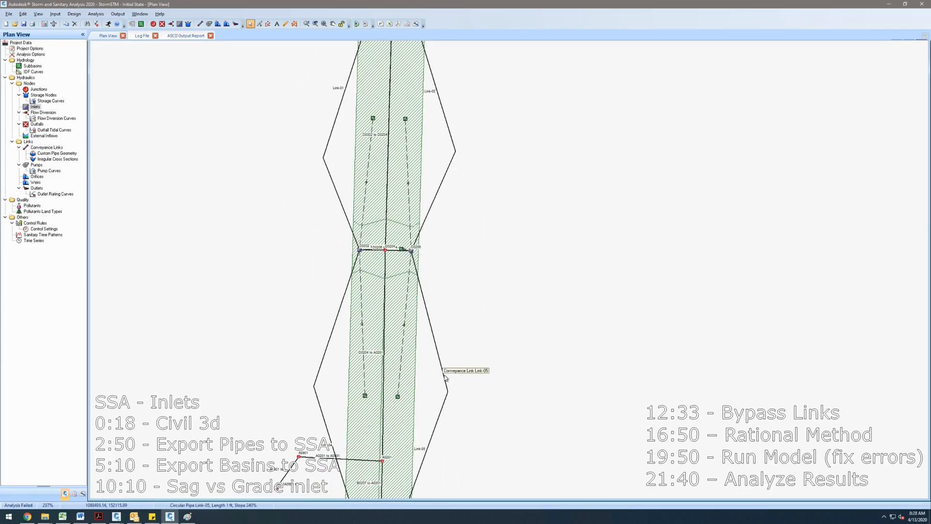
double_click(447, 375)
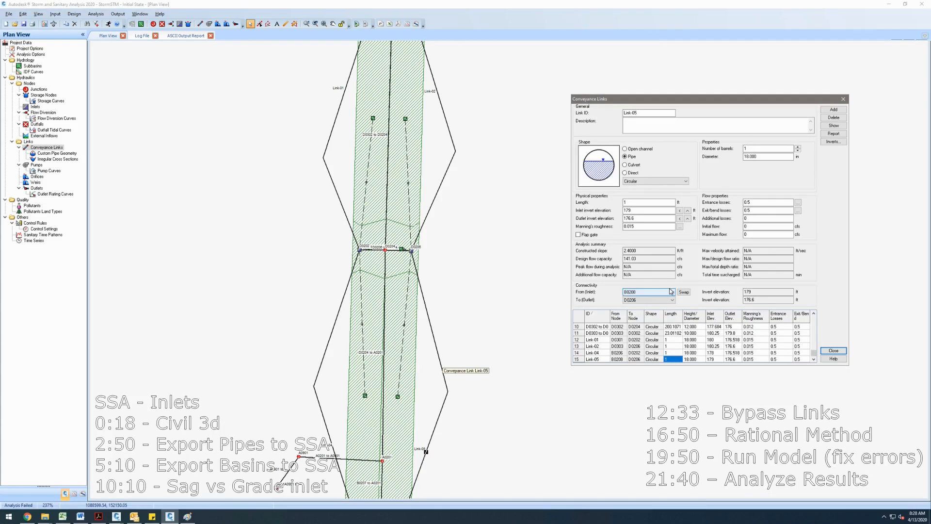
drag(553, 321, 536, 282)
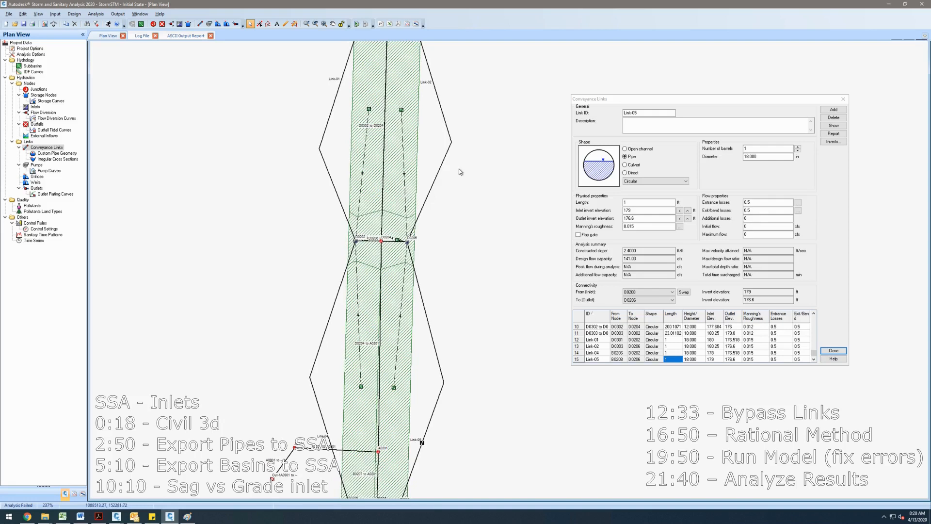
click(440, 174)
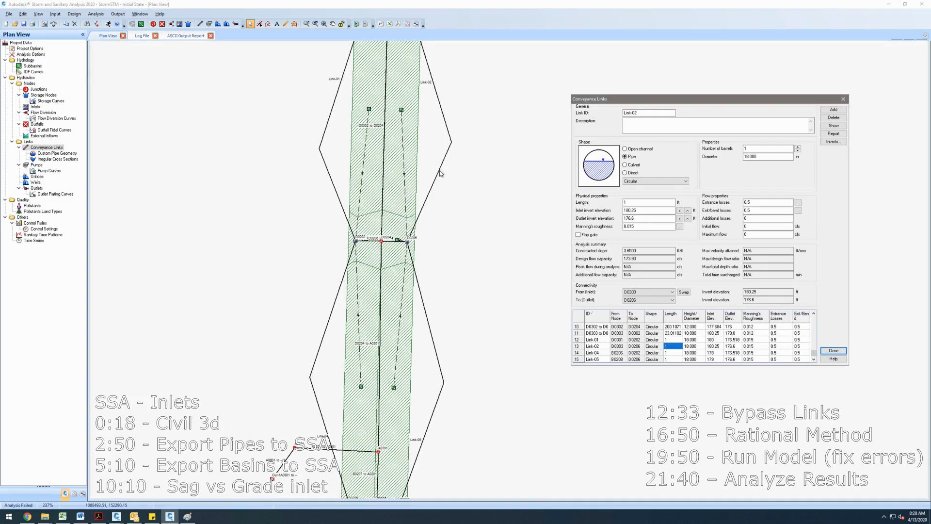
scroll(470, 247, up, 3)
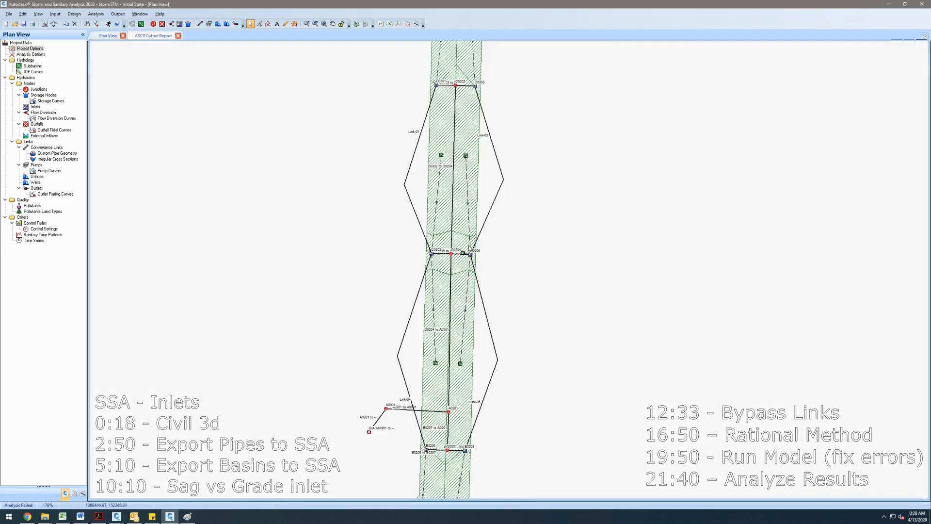
- Change inlet D0206's location from on grade to On Sag
double_click(471, 252)
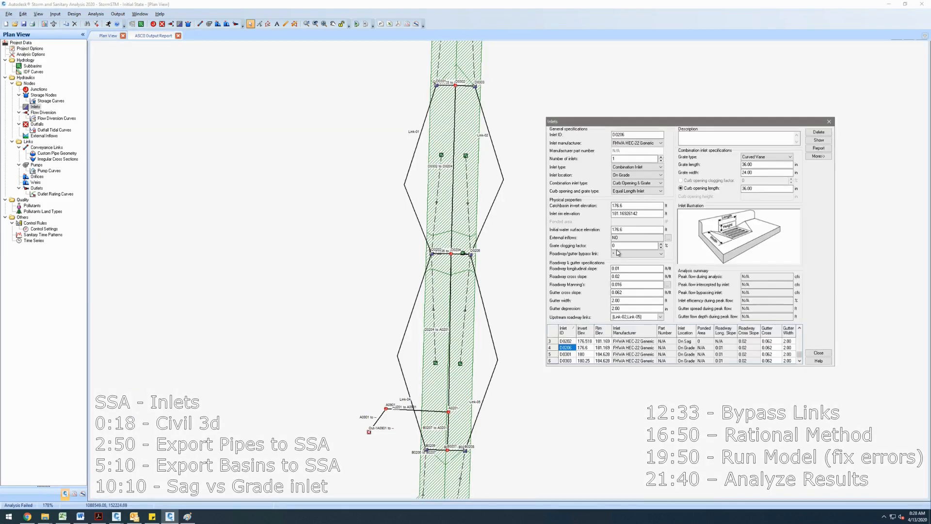
click(632, 174)
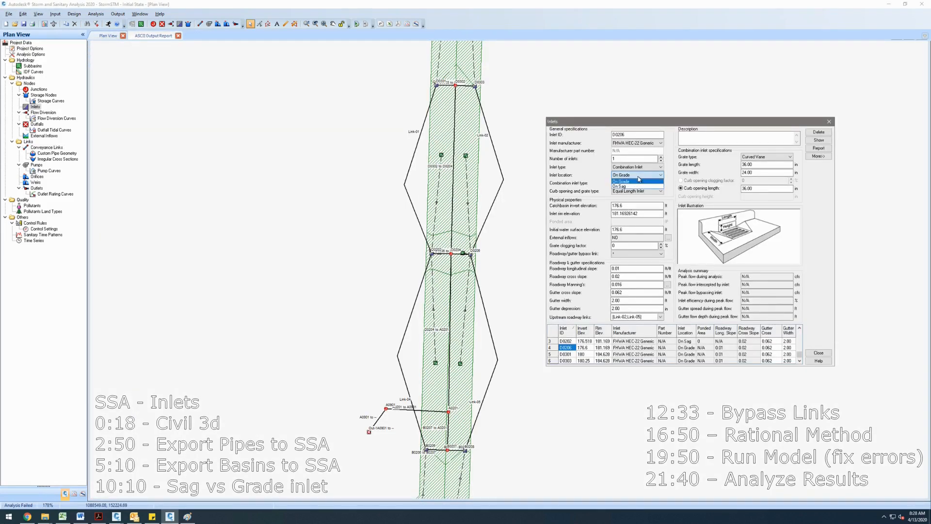
click(629, 186)
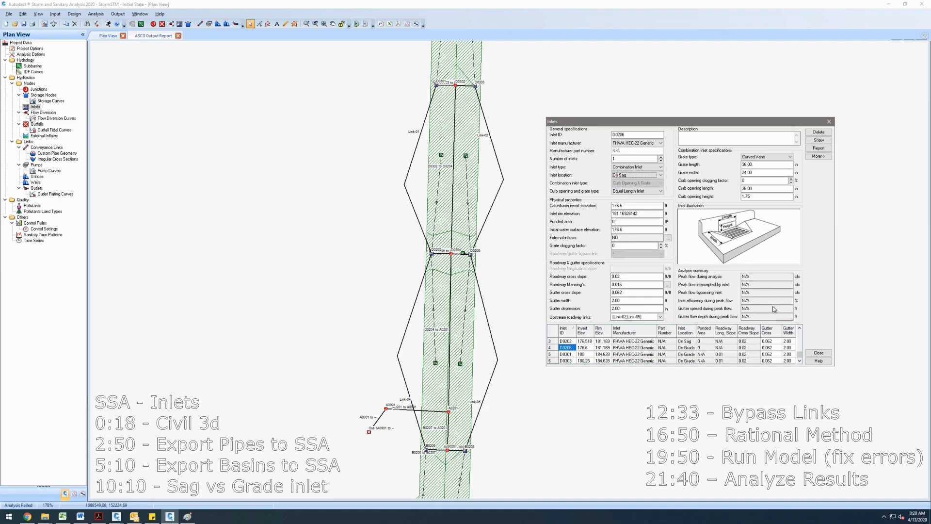
click(640, 175)
click(636, 180)
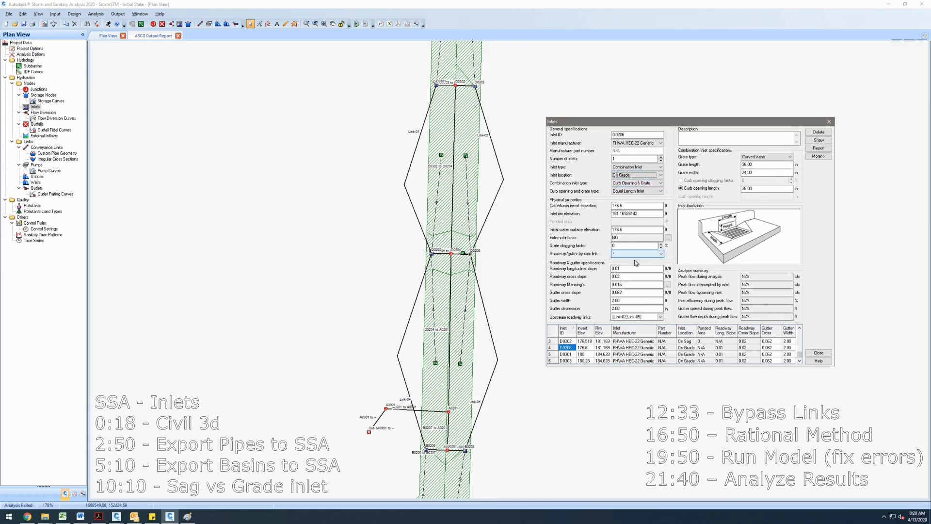
click(636, 254)
click(637, 259)
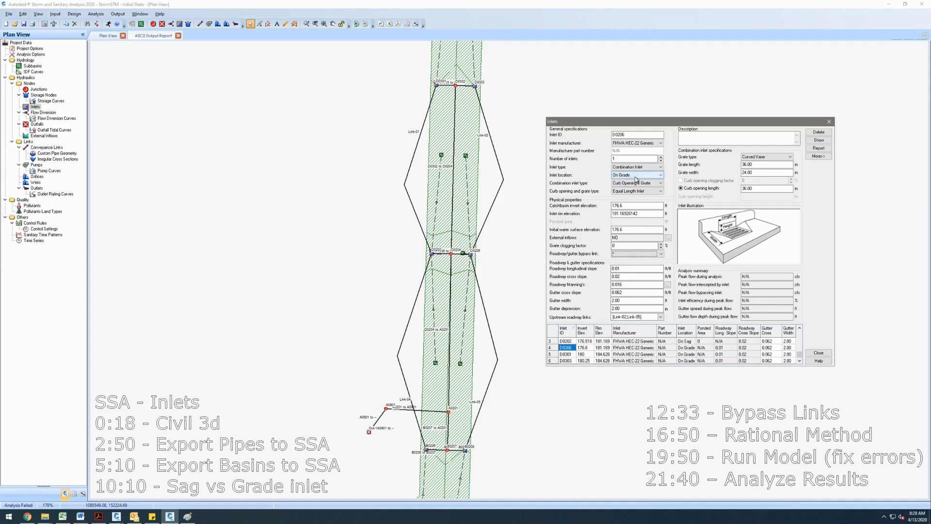
click(637, 176)
click(632, 186)
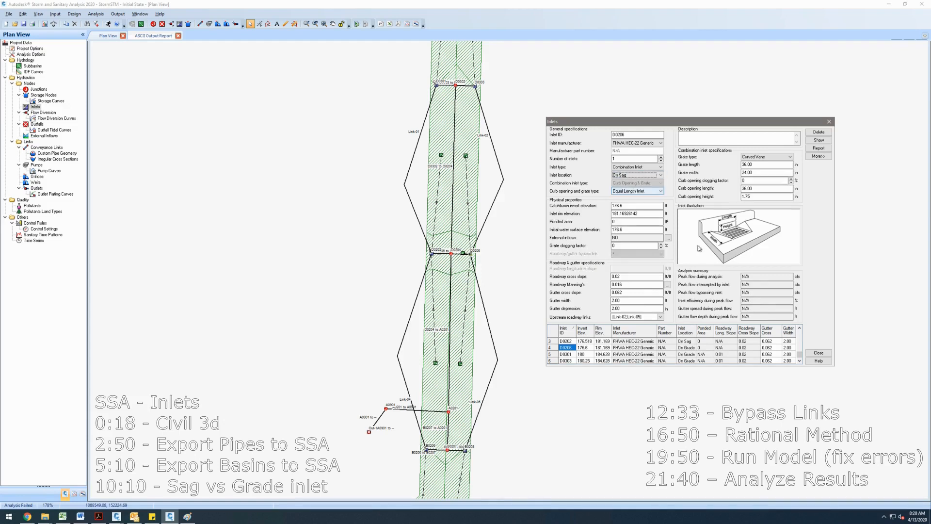
click(825, 357)
- Run the analysis again and dismiss the result dialog
click(108, 24)
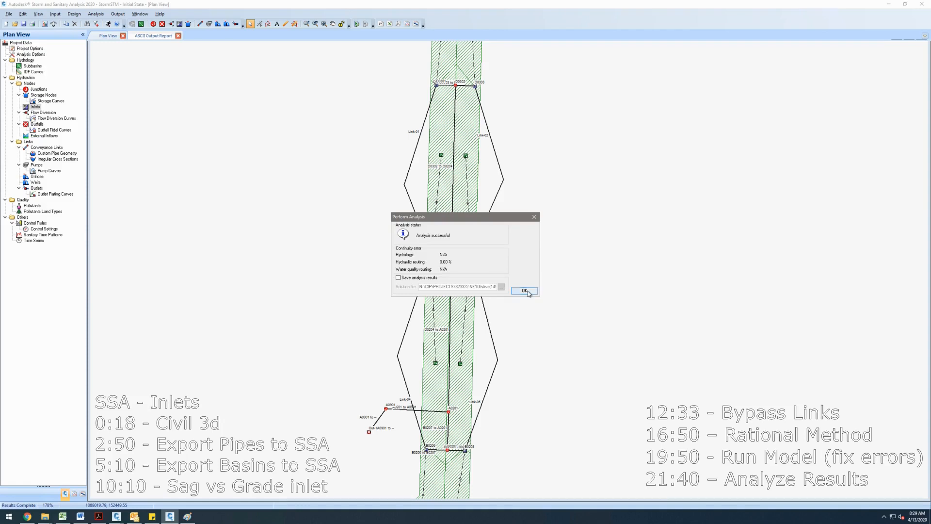
click(524, 290)
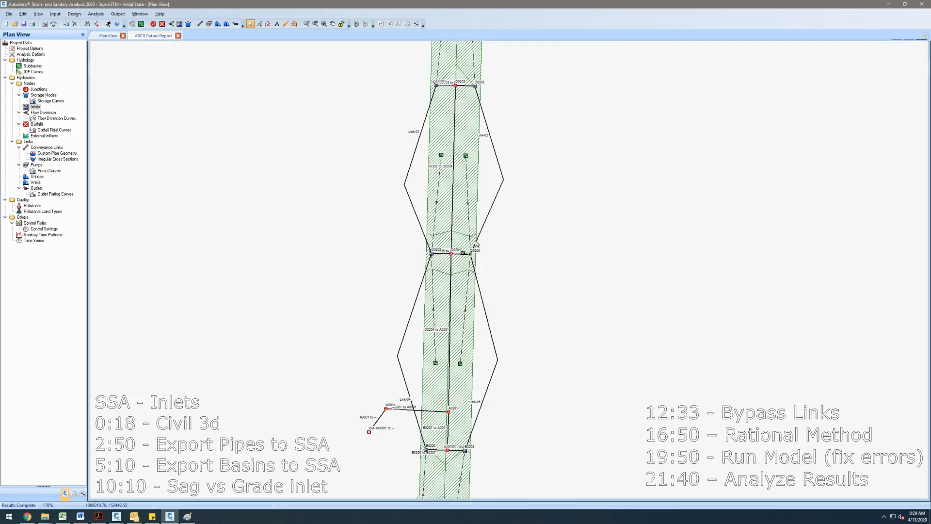
- Inspect inlet D0206's analysis summary, including its gutter spread during peak flow
scroll(475, 244, down, 3)
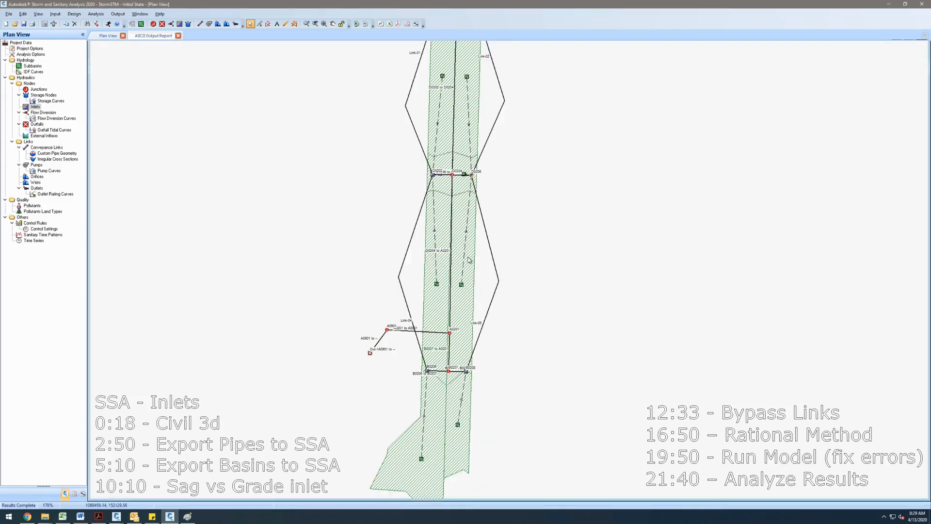
double_click(471, 176)
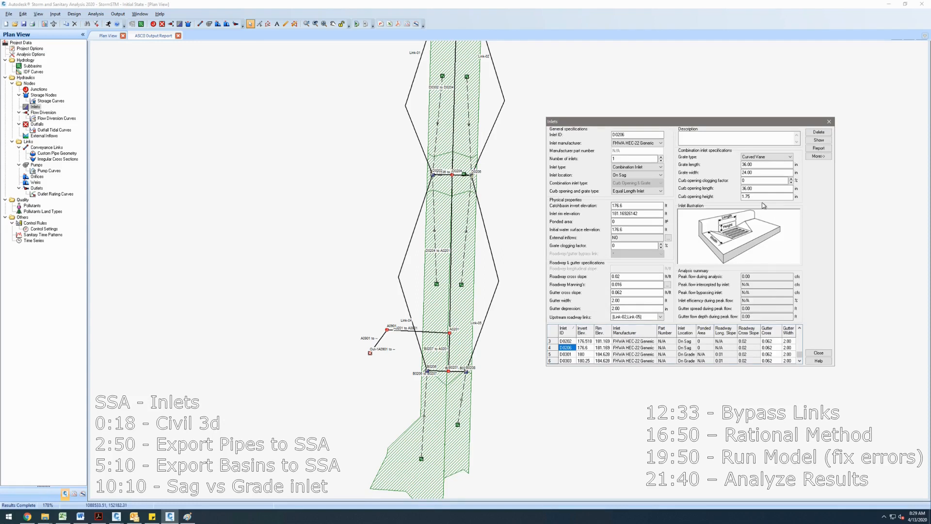
drag(754, 309, 746, 309)
click(746, 309)
click(829, 122)
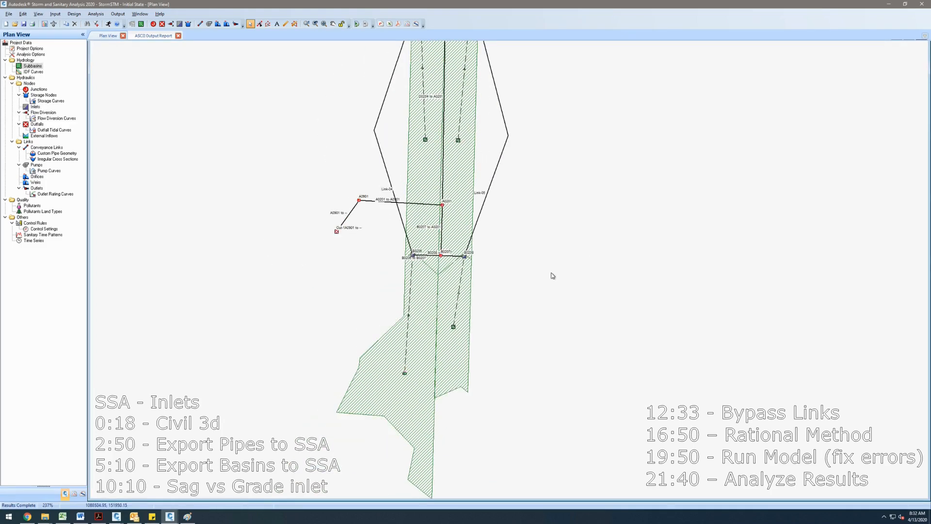
- Set the time of concentration of every subbasin to 5 min
double_click(404, 377)
click(677, 318)
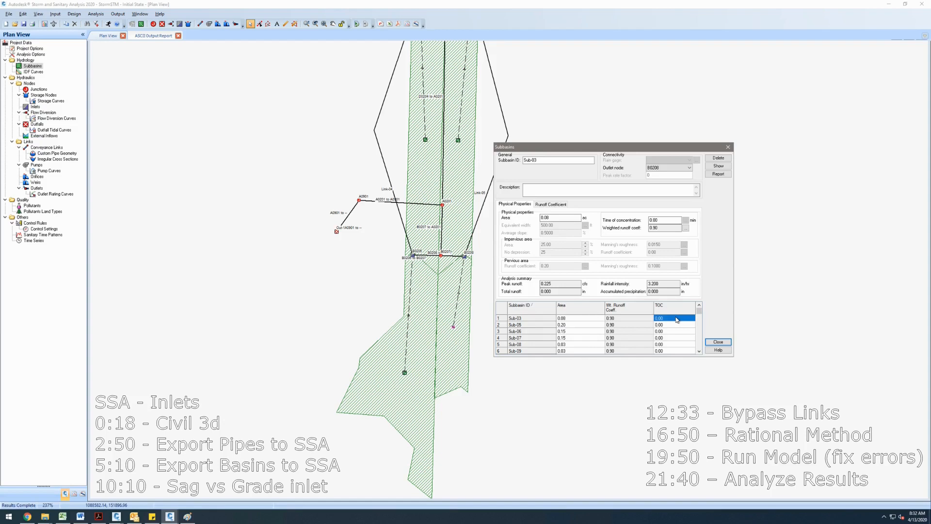
key(super)
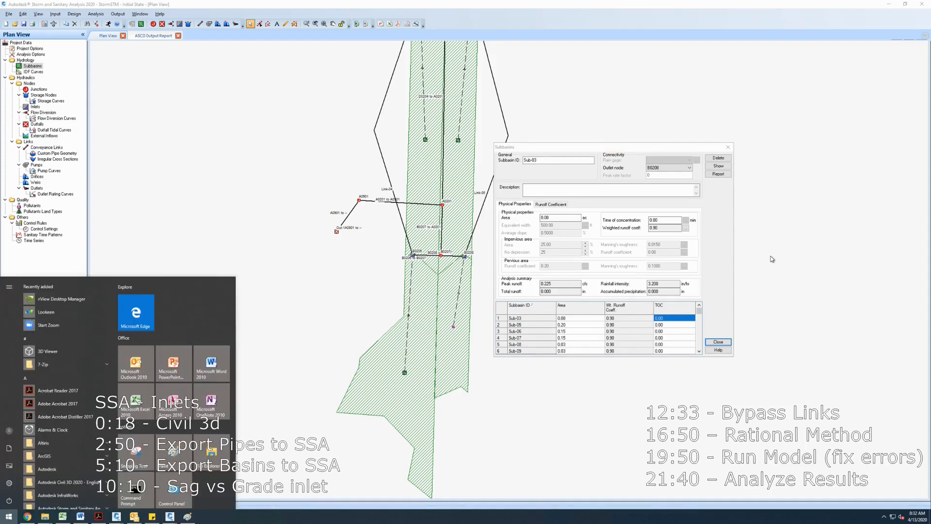
text(CALC)
key(Escape)
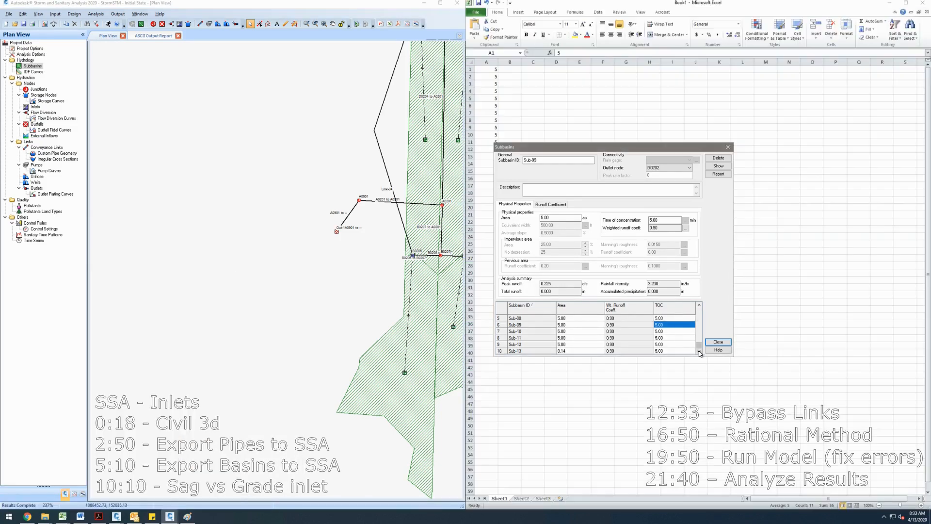
- Set the composite runoff coefficient area percentage of subbasin Sub-05 to 100
click(700, 320)
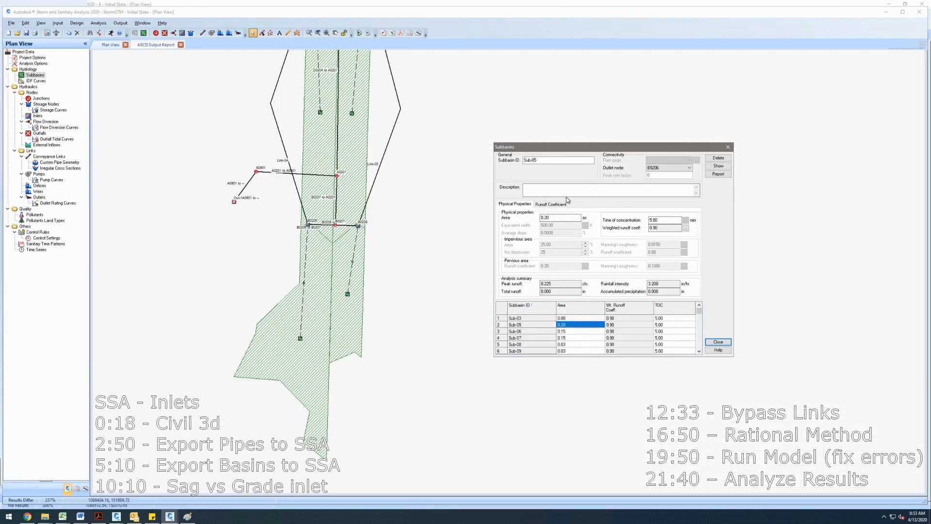
click(551, 205)
click(541, 234)
text(100)
key(Return)
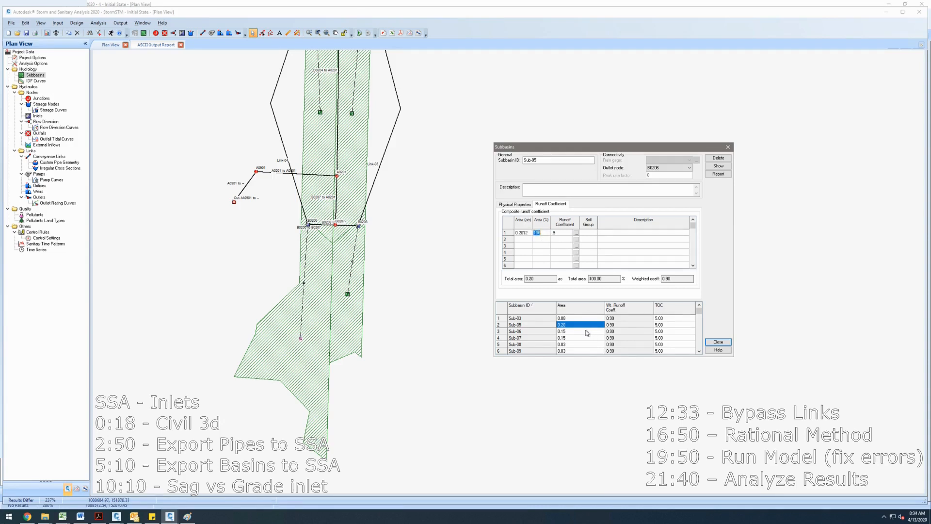
- Set the composite runoff coefficient area percentage of subbasin Sub-06 to 99.98
click(586, 331)
click(540, 233)
text(99.98)
key(Return)
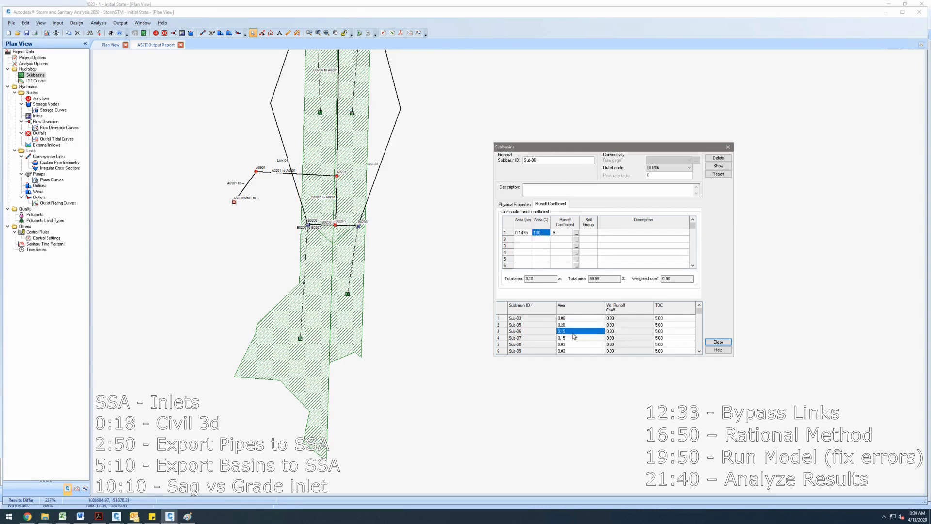
- Set the composite runoff coefficient area percentage of subbasin Sub-07 to 100
click(573, 334)
click(573, 339)
click(541, 233)
text(100)
key(Return)
click(550, 261)
- Set subbasin Sub-08's composite runoff area percentage to 100 and close the subbasins dialog
click(573, 344)
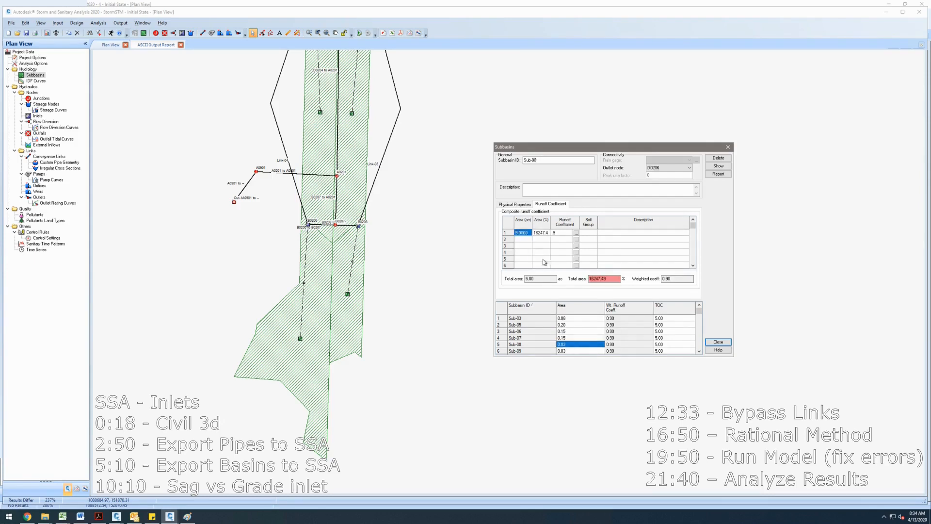
click(544, 233)
text(100)
key(Return)
click(580, 350)
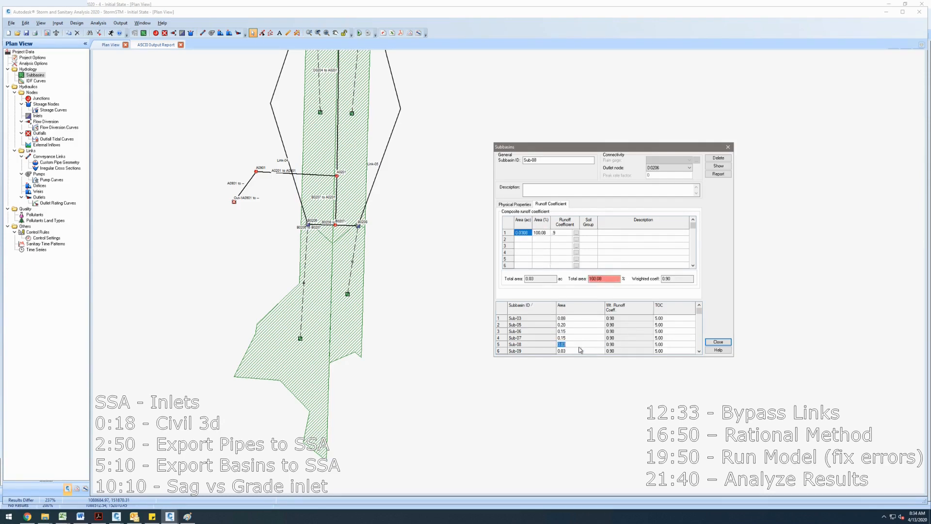
click(698, 352)
click(698, 352)
scroll(544, 248, up, 5)
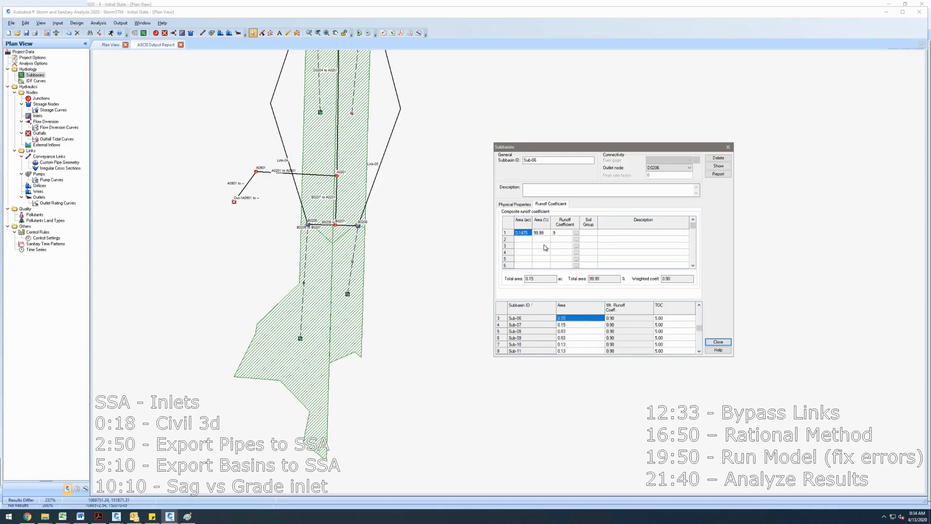
click(718, 342)
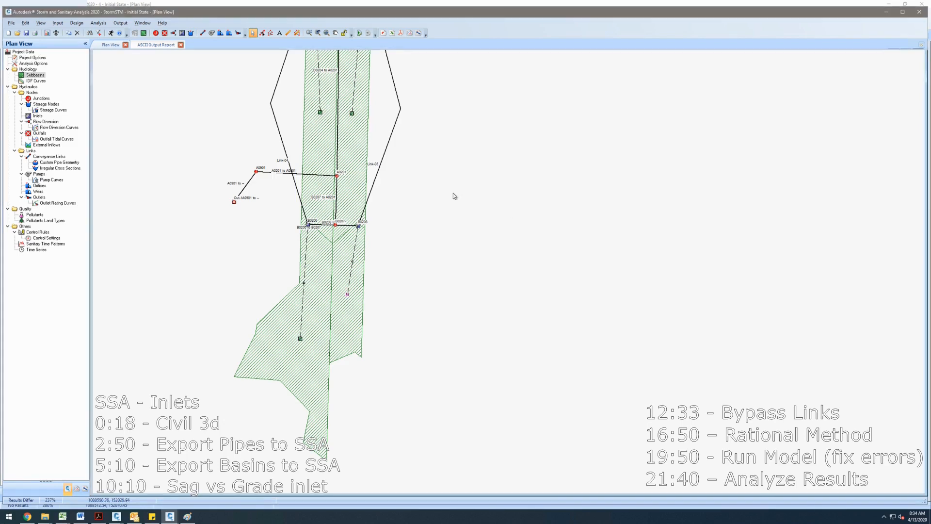
- Run the analysis, dismiss the result dialog and review the subbasin runoff results
click(112, 33)
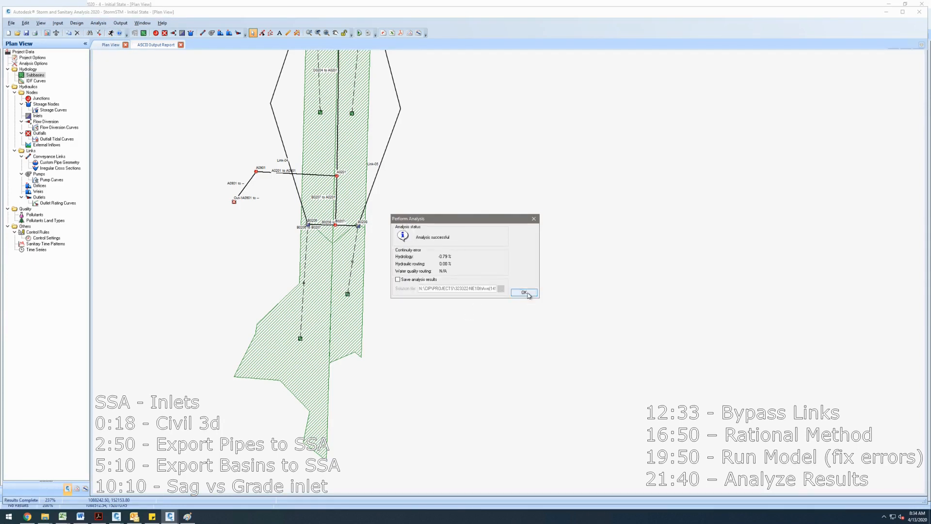
click(524, 292)
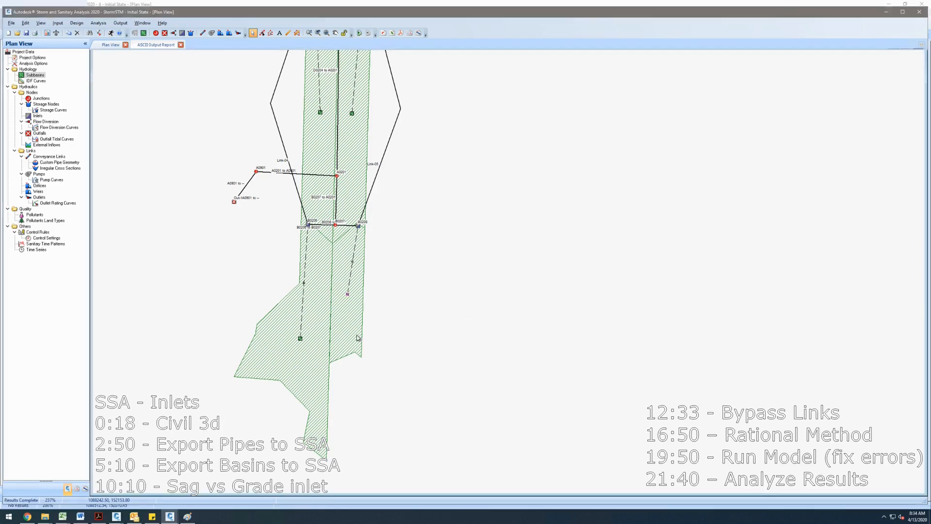
double_click(347, 295)
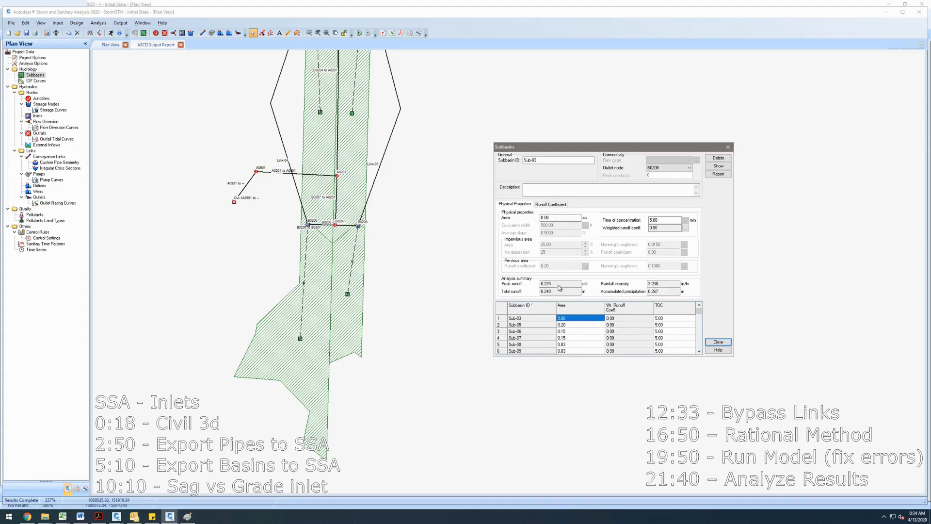
click(728, 147)
- Inspect inlet B0208's analysis summary, including its gutter spread during peak flow
click(359, 226)
double_click(360, 226)
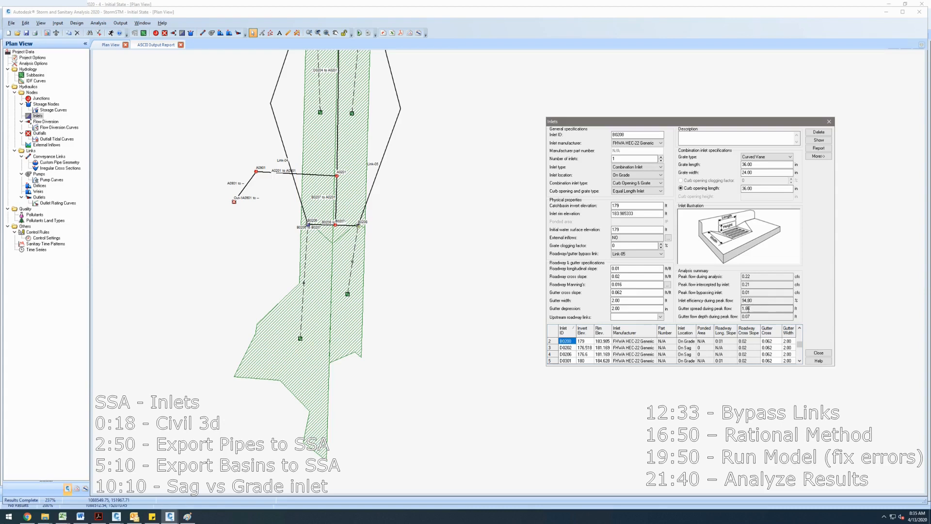
click(752, 308)
click(829, 121)
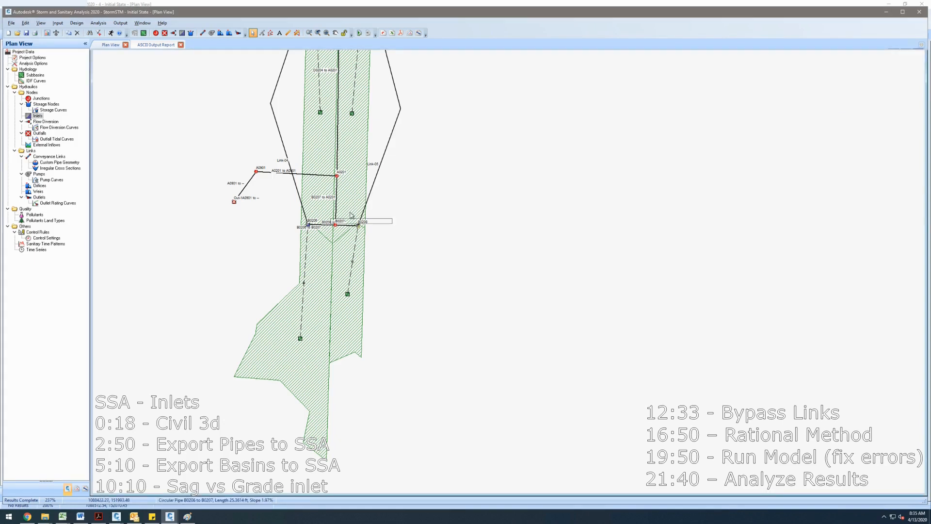
- Inspect the conveyance links Link-05 and Link-02 in the plan view
double_click(374, 188)
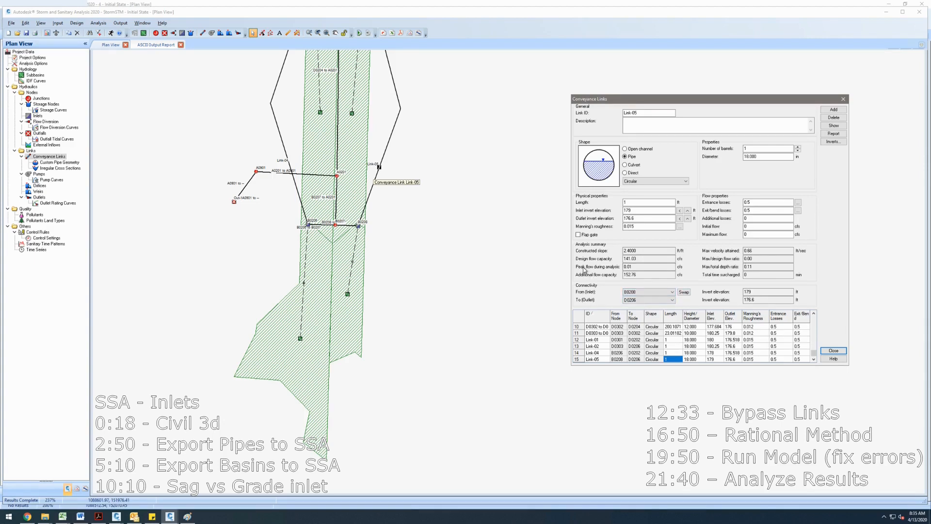
click(843, 99)
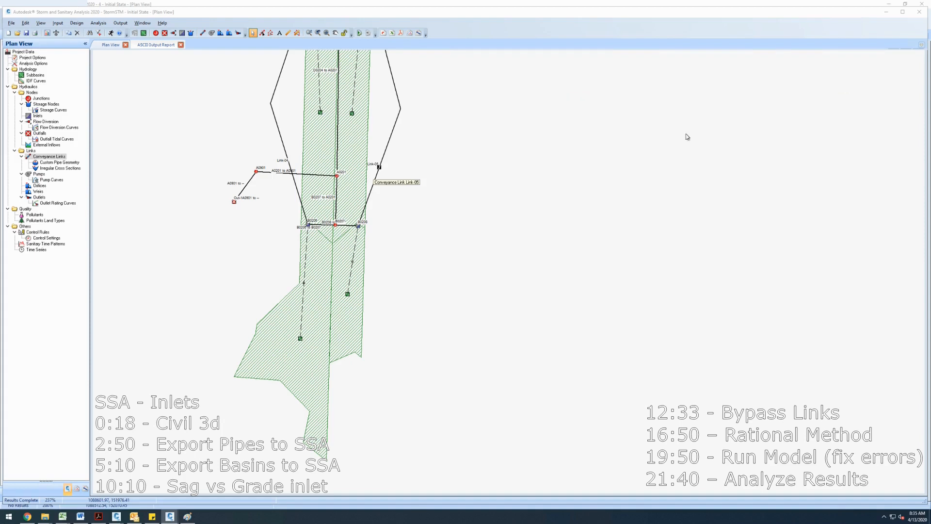
drag(448, 158, 436, 292)
drag(435, 162, 422, 254)
double_click(422, 253)
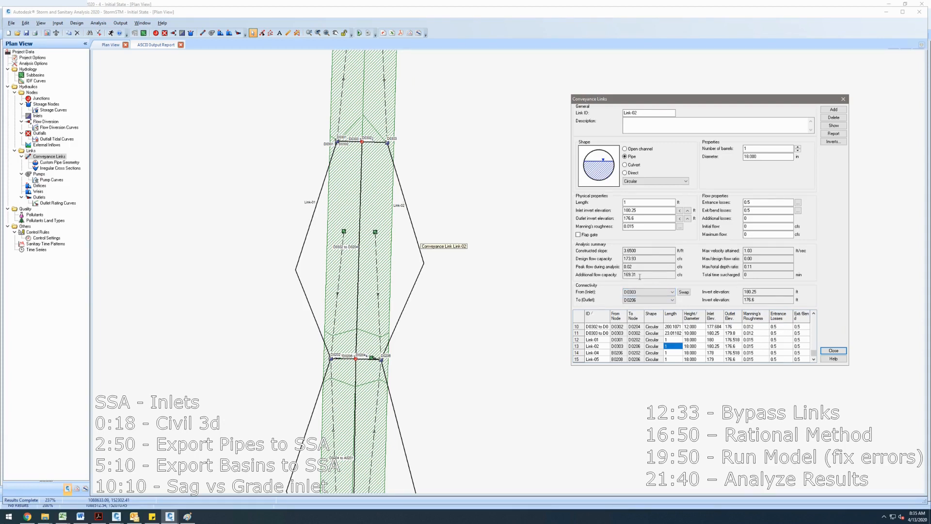
click(843, 100)
- Open inlet D0206's properties to check its results
scroll(470, 199, down, 2)
double_click(367, 293)
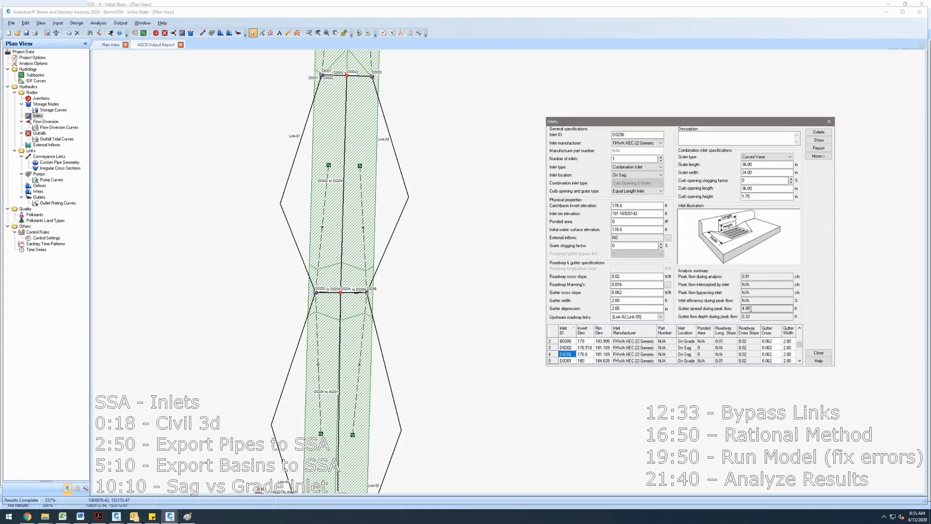
click(829, 122)
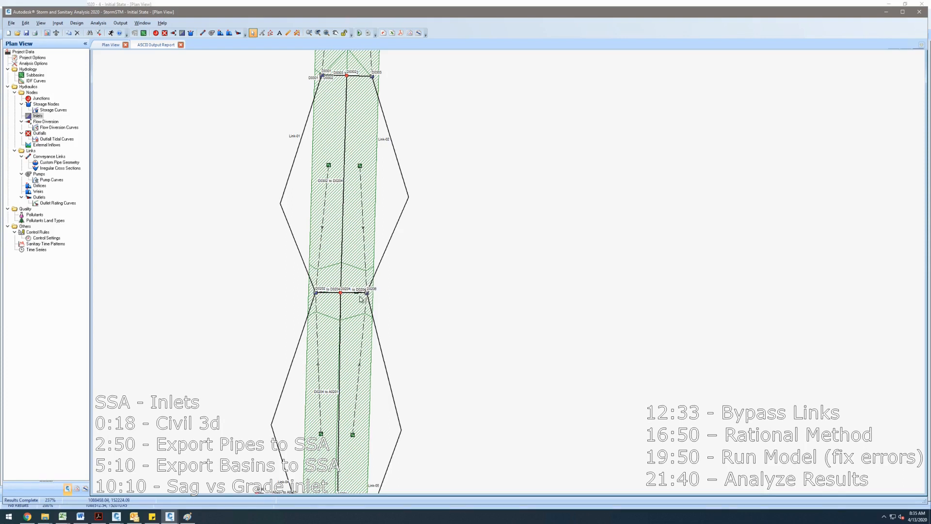
- Review the IDF curve's direct intensity entry and run the analysis again
double_click(34, 81)
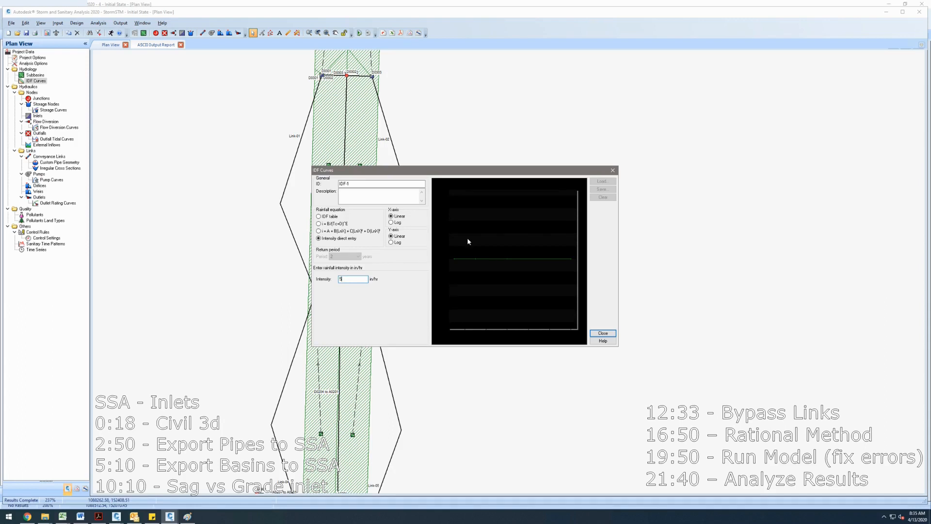
click(602, 333)
click(111, 32)
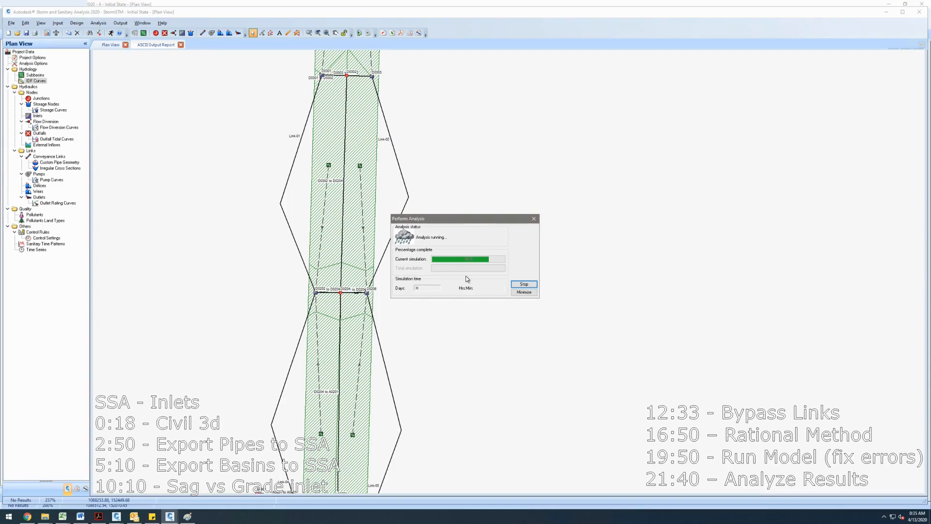
click(523, 292)
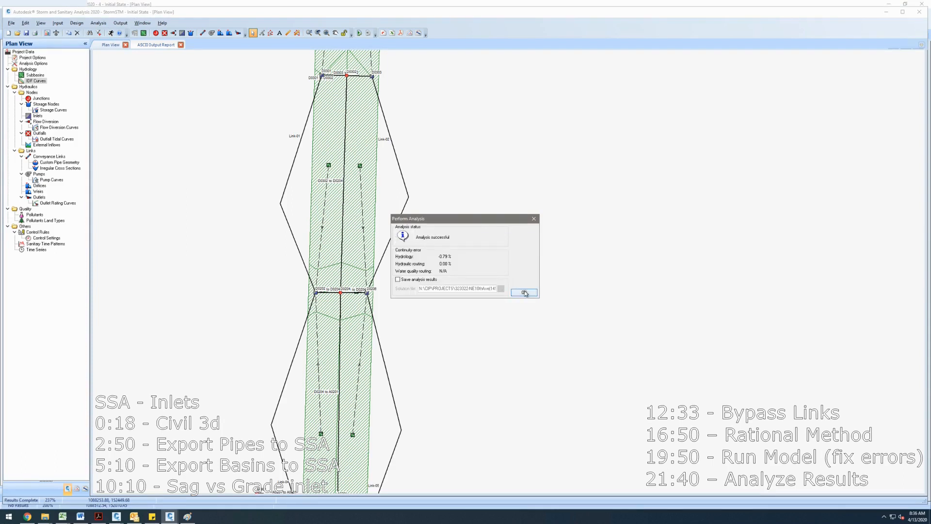
- Check inlet D0206's gutter spread during peak flow
double_click(368, 296)
double_click(747, 311)
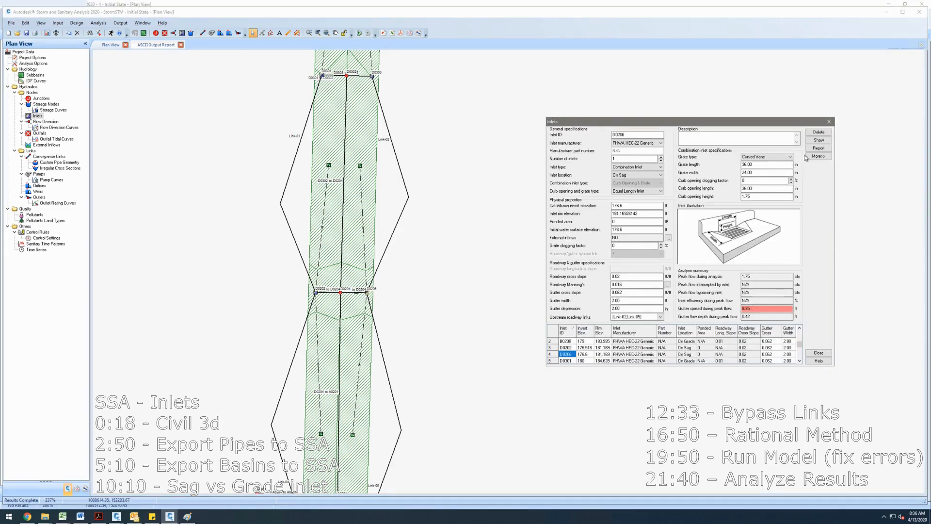
click(828, 122)
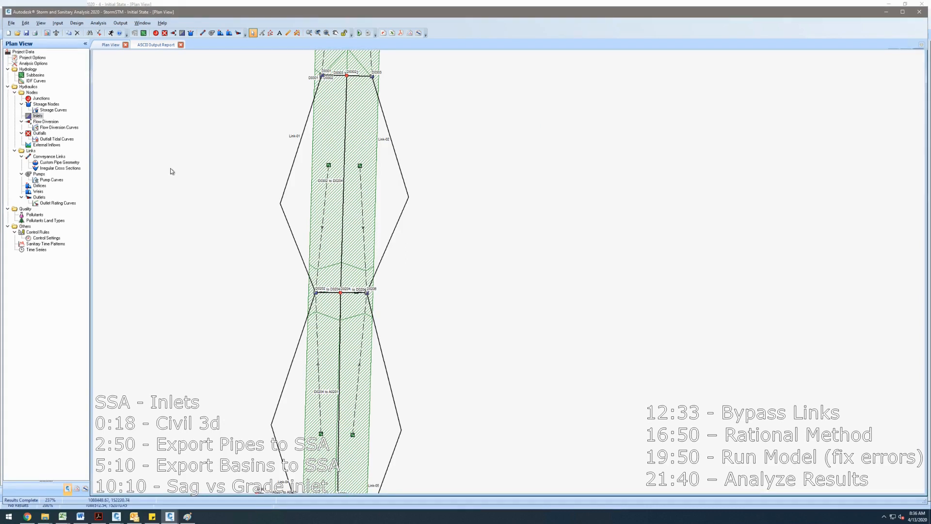
click(46, 27)
click(29, 26)
click(29, 25)
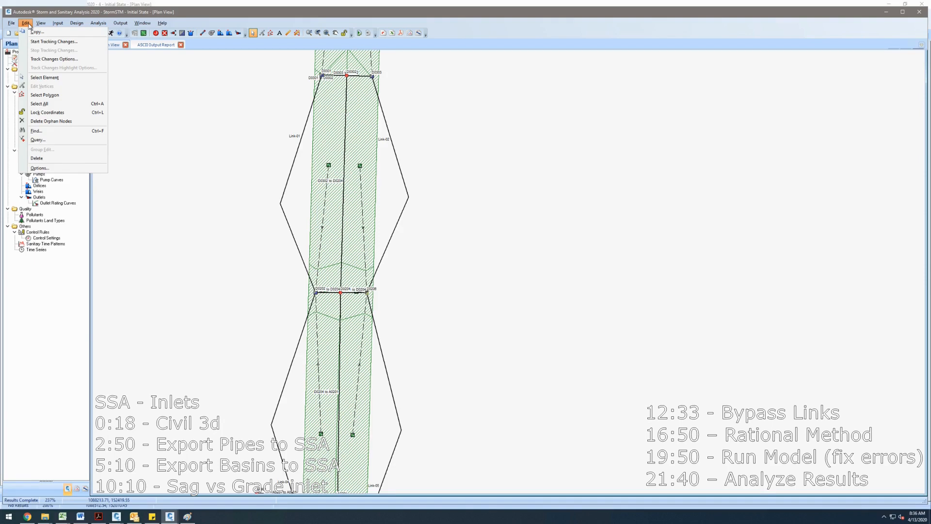
click(29, 25)
- Review the project options, including the inlet gutter spread warning in the element prototypes
double_click(34, 57)
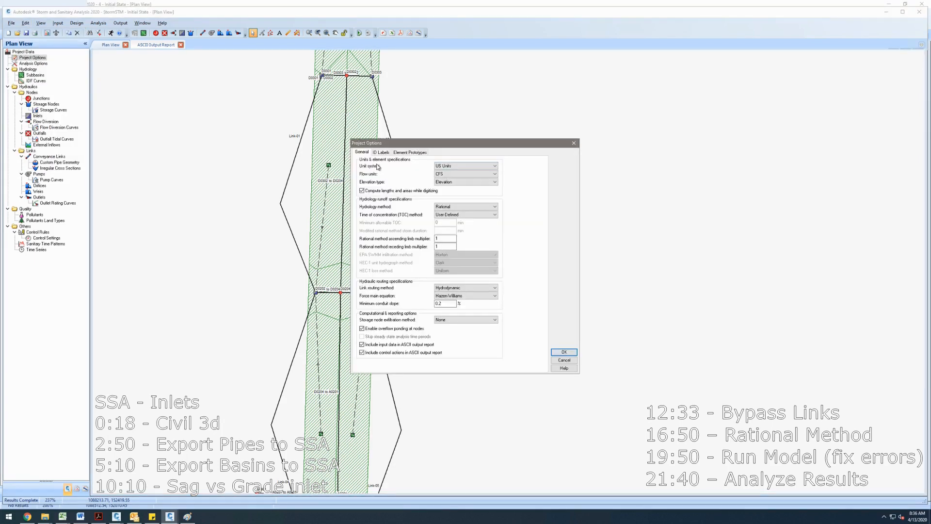
click(381, 152)
click(400, 153)
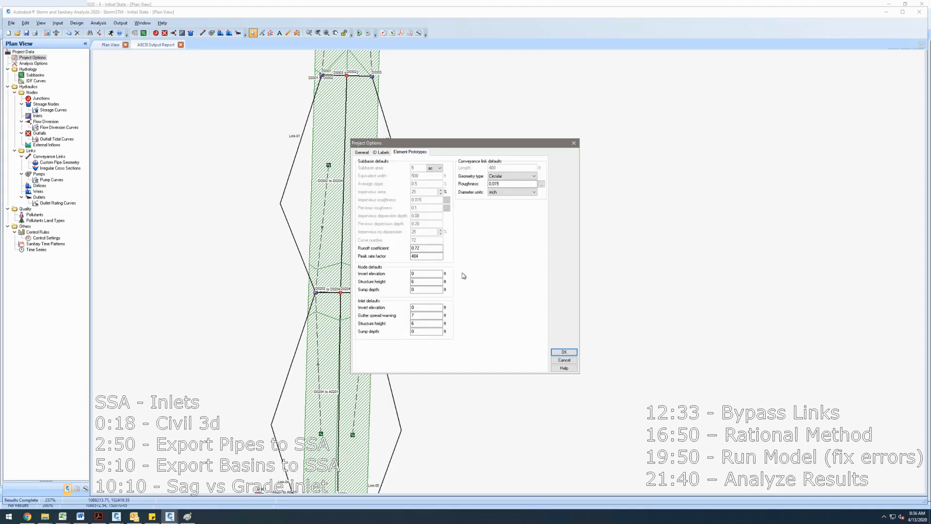
drag(430, 315, 404, 315)
key(Return)
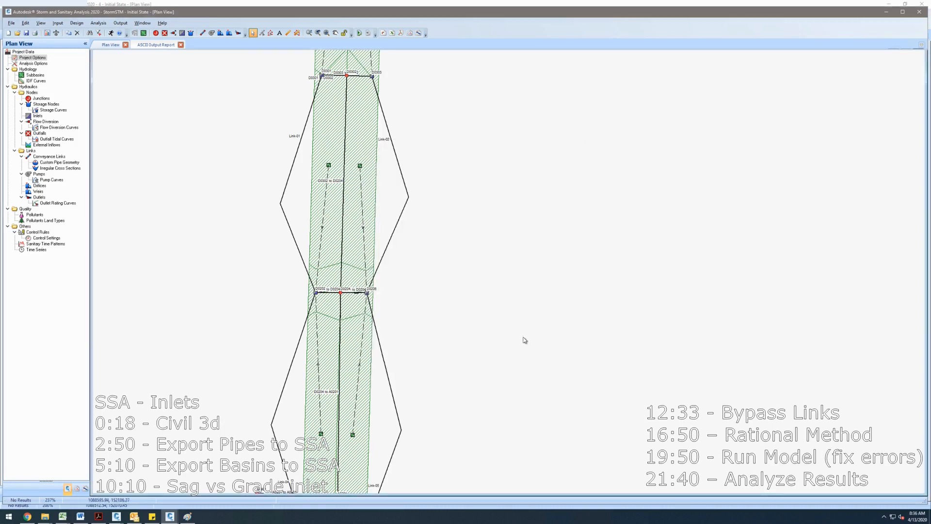
- Open inlets D0206 and D0202 in turn to review their properties
double_click(367, 295)
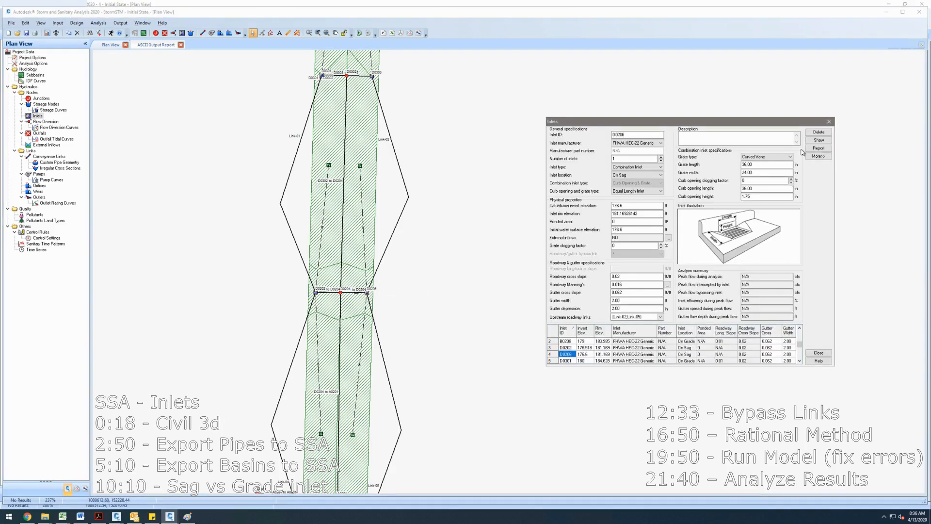
click(829, 122)
drag(349, 276, 373, 192)
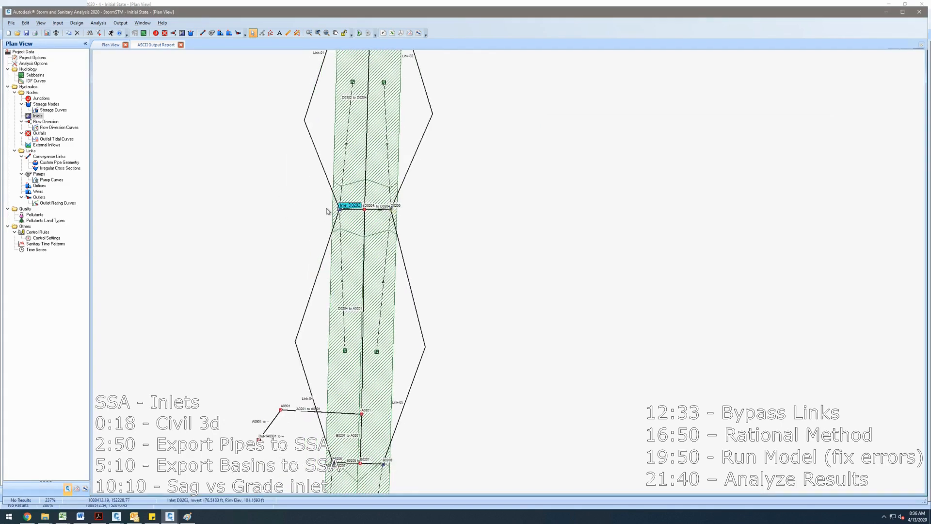
scroll(340, 210, up, 3)
double_click(348, 212)
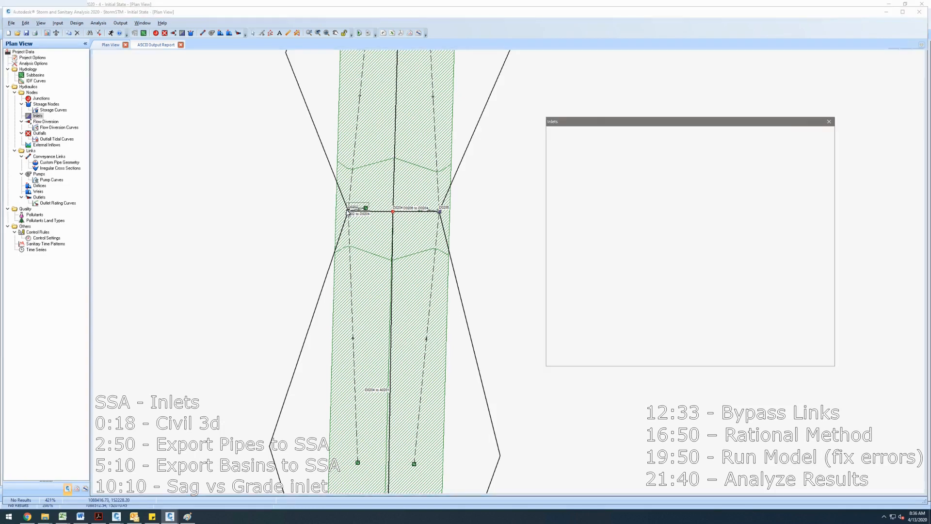
click(829, 121)
- Run the analysis again and review inlet D0202's peak flow and gutter spread results
click(114, 36)
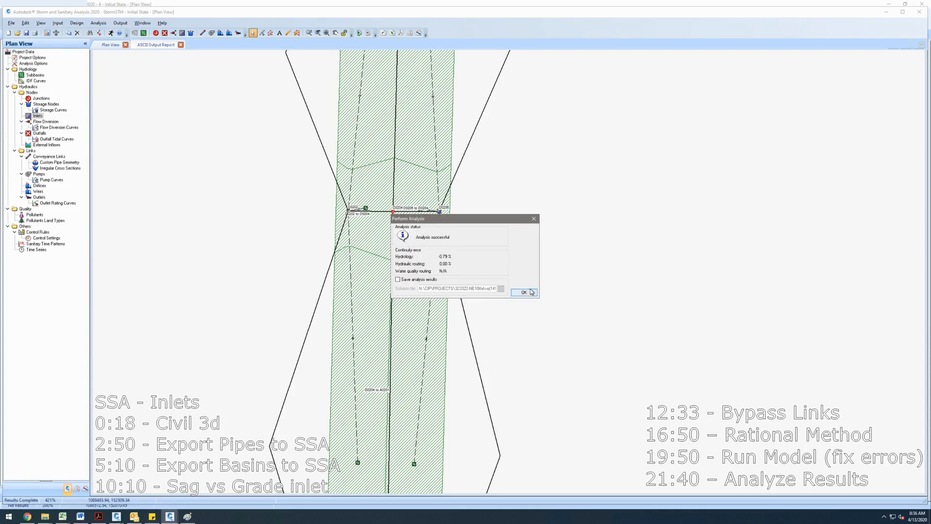
click(526, 292)
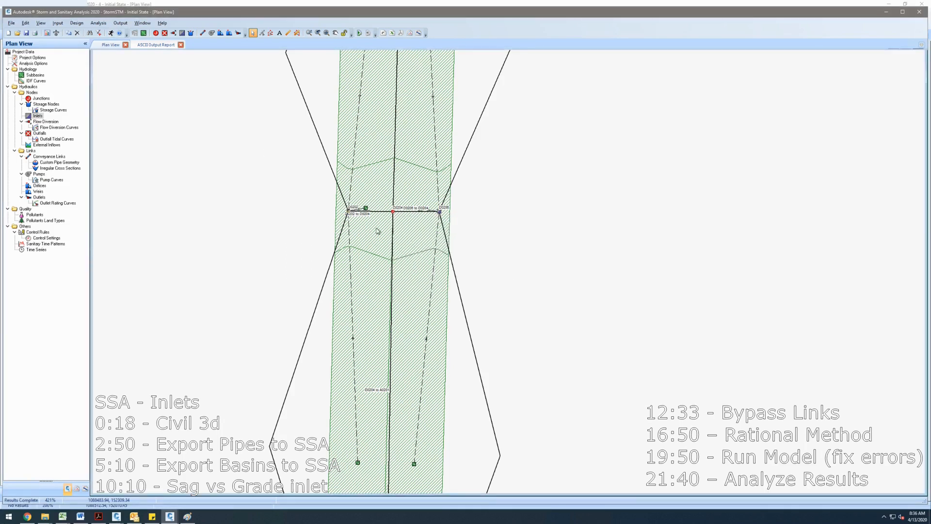
double_click(349, 214)
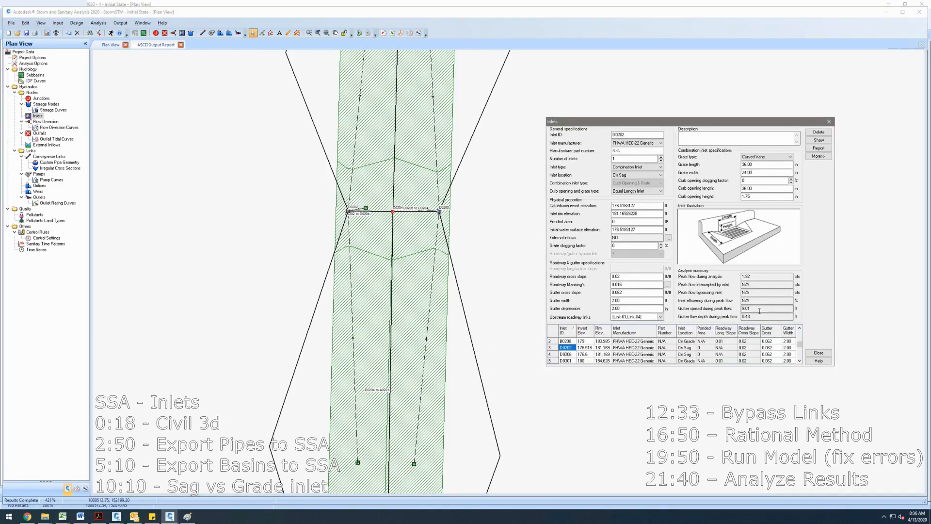
click(828, 121)
- Inspect bypass link Link-04 and inlet B0206, comparing the link's peak flow with the inlet's bypassed flow
scroll(599, 214, down, 3)
scroll(368, 268, down, 4)
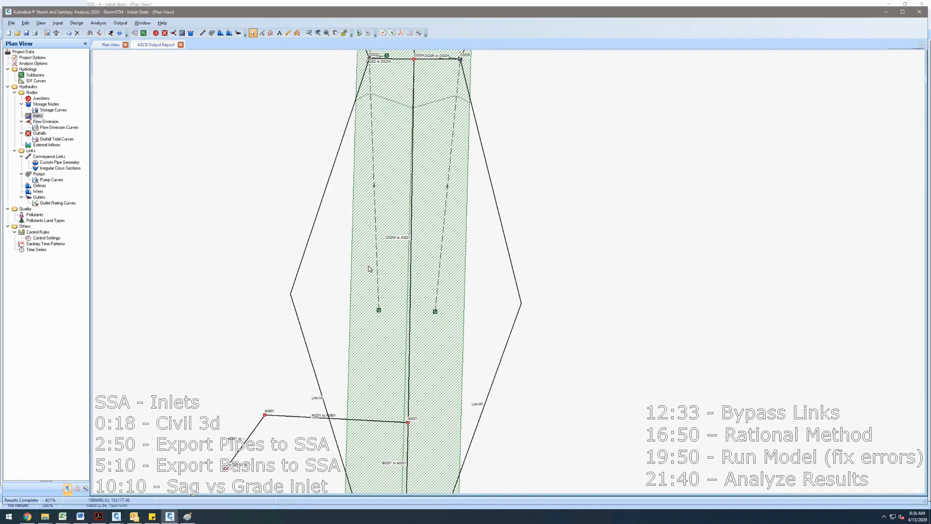
double_click(299, 270)
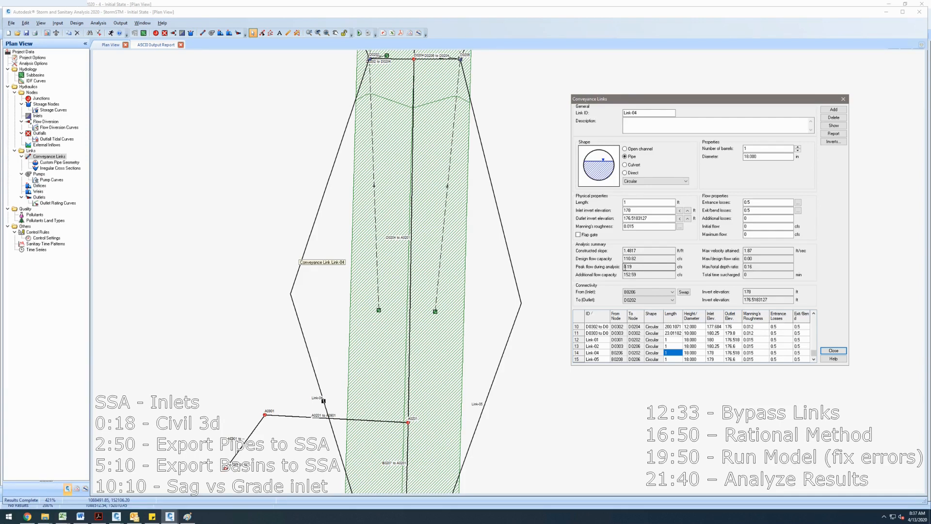
click(843, 99)
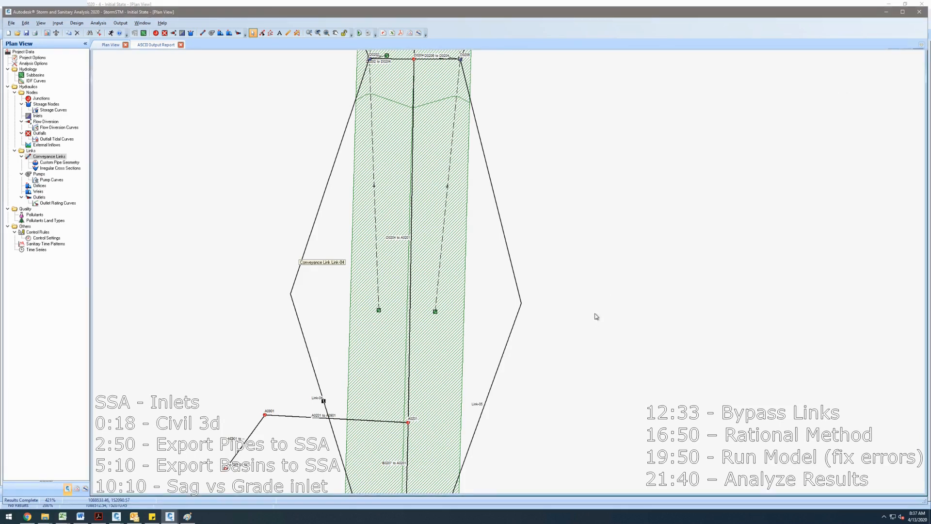
scroll(597, 316, down, 1)
double_click(431, 361)
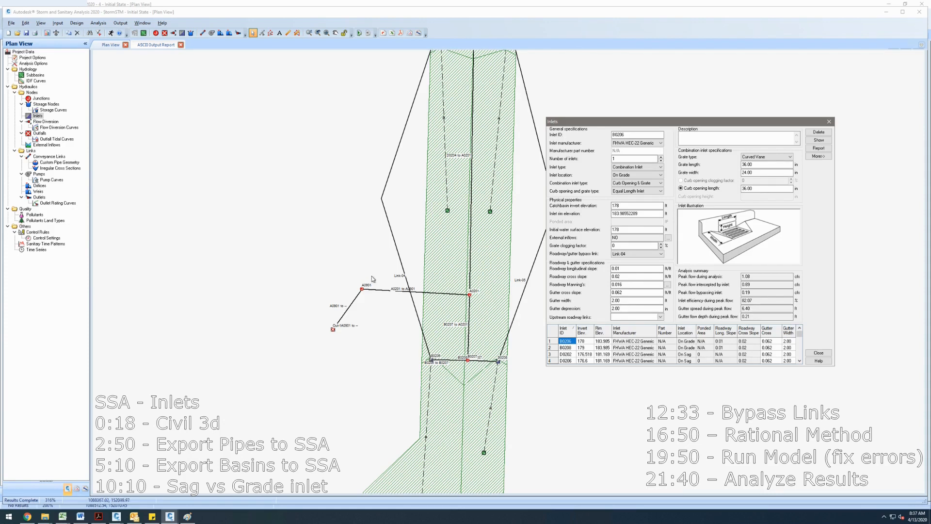
double_click(391, 228)
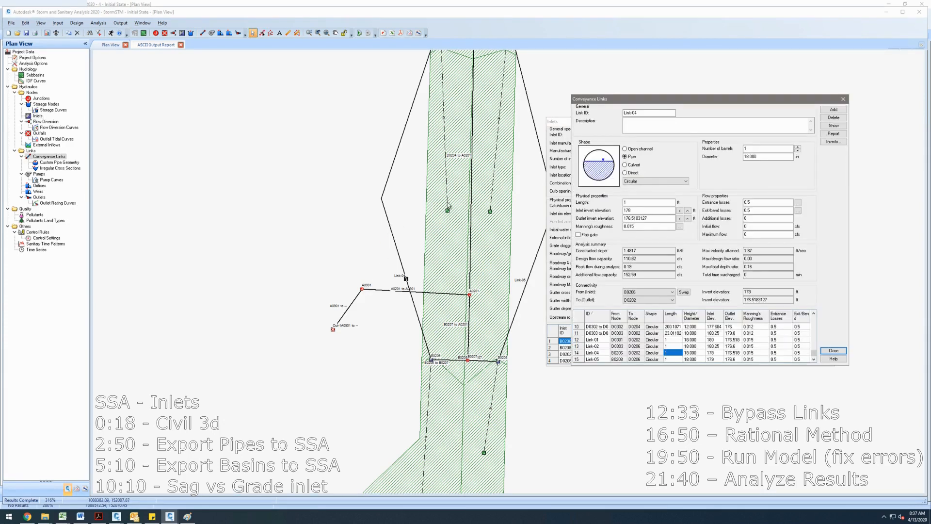
double_click(640, 268)
drag(713, 104, 284, 99)
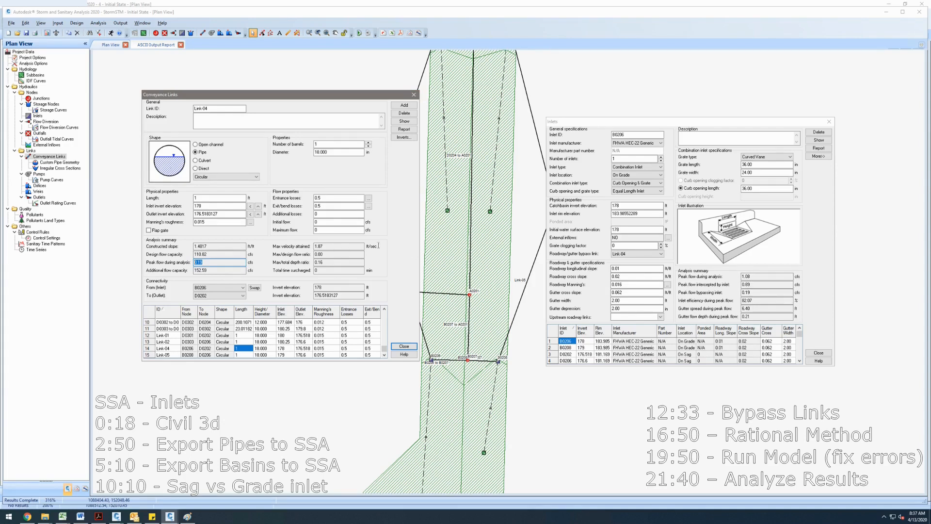
click(413, 95)
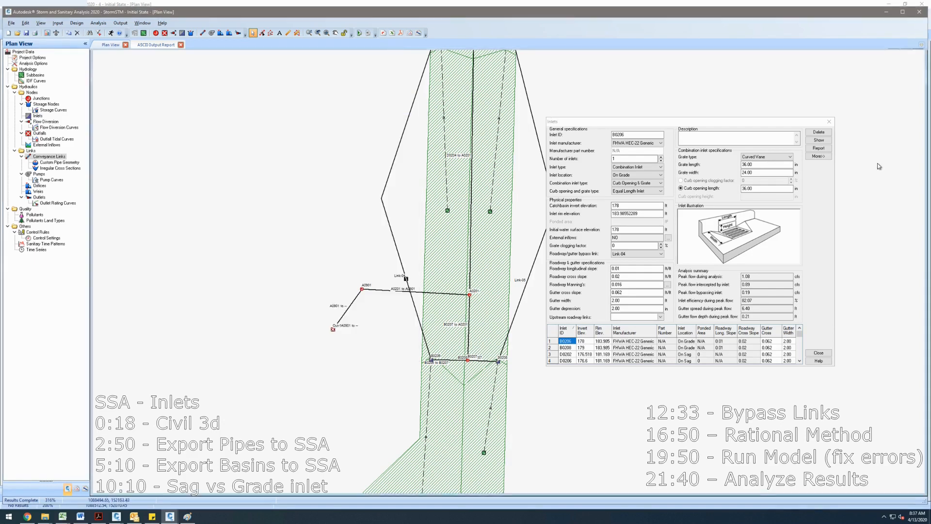
click(828, 122)
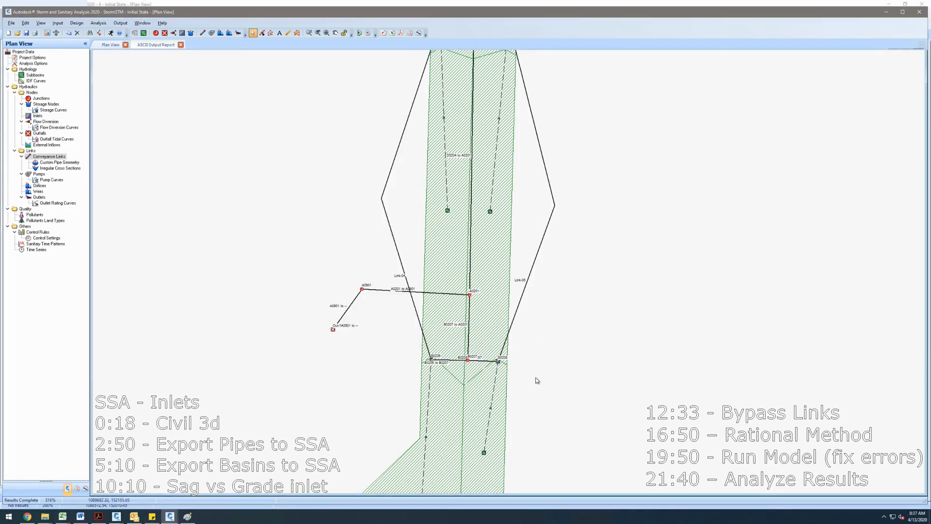
- Open inlet B0206 and highlight its roadway longitudinal slope
click(432, 360)
double_click(431, 359)
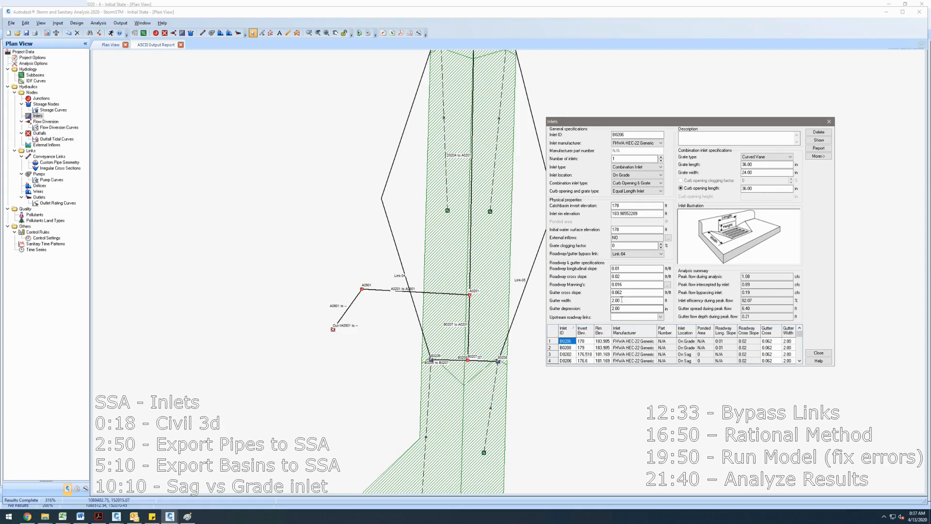
drag(638, 276, 619, 270)
drag(446, 362, 448, 321)
drag(612, 268, 673, 268)
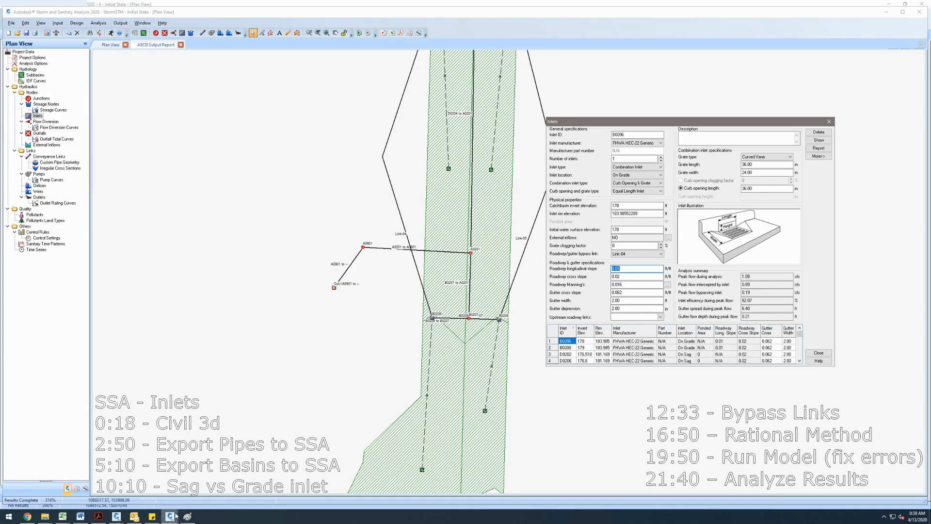
click(192, 518)
key(alt+F4)
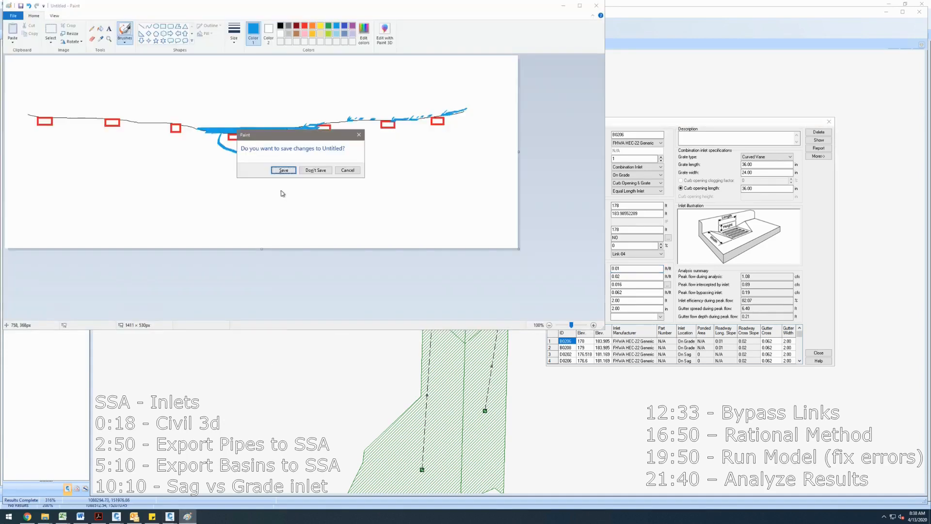
click(354, 171)
- Open a new Paint window, shrink the canvas, and draw three parallel lines representing the road and curb
key(super)
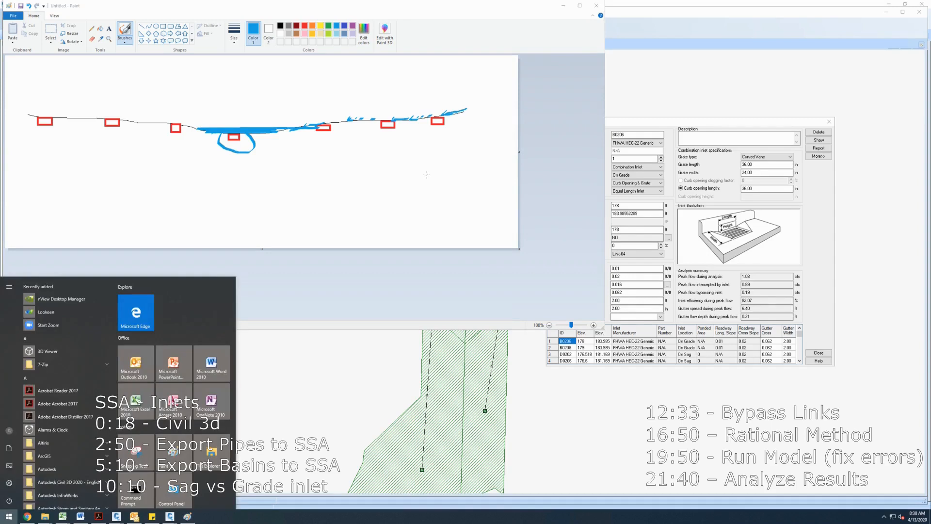
text(MS)
key(Return)
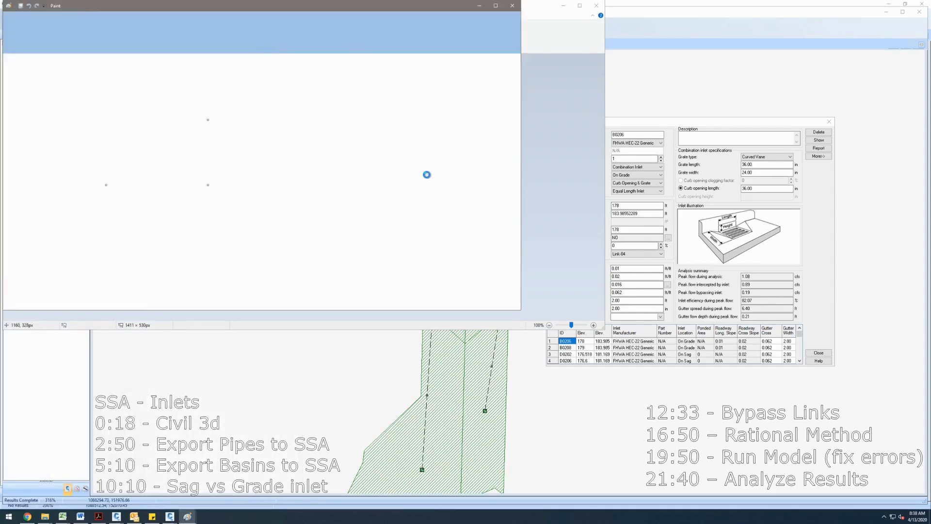
drag(210, 189, 349, 245)
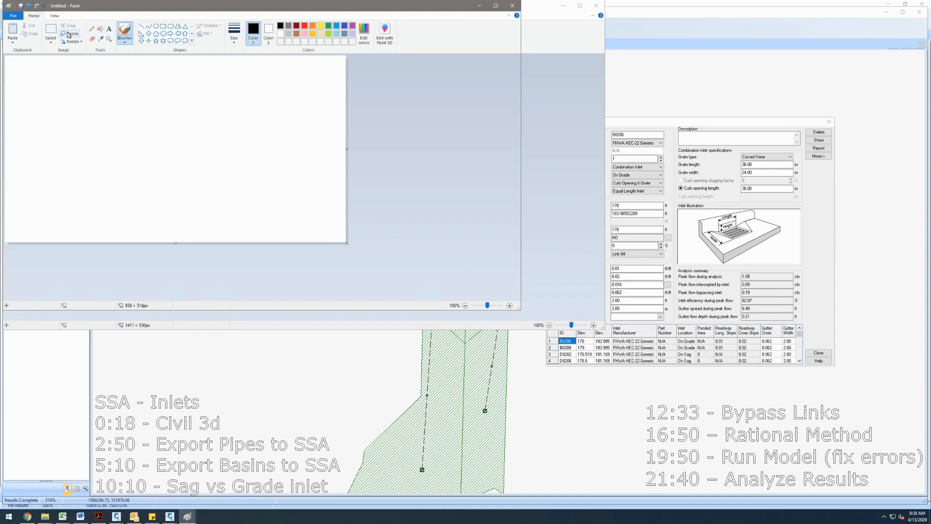
click(141, 26)
drag(55, 137, 281, 104)
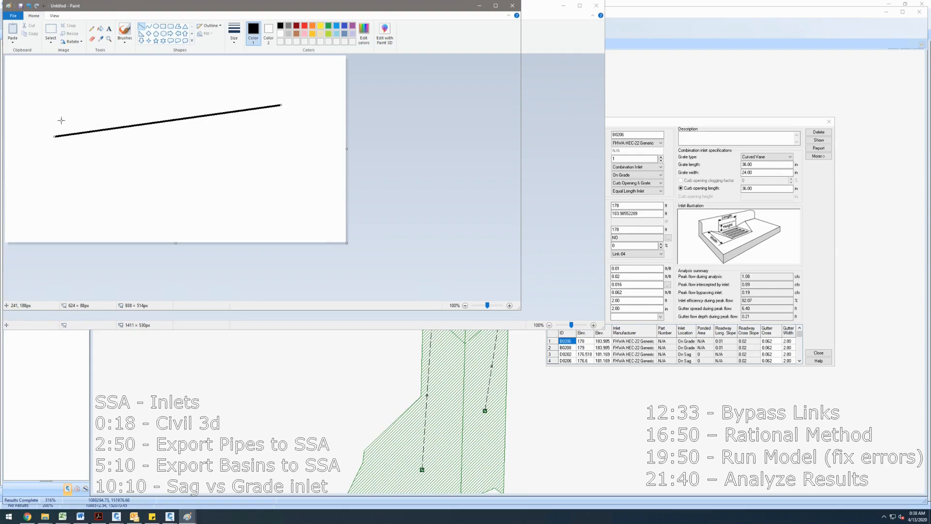
drag(53, 124, 277, 94)
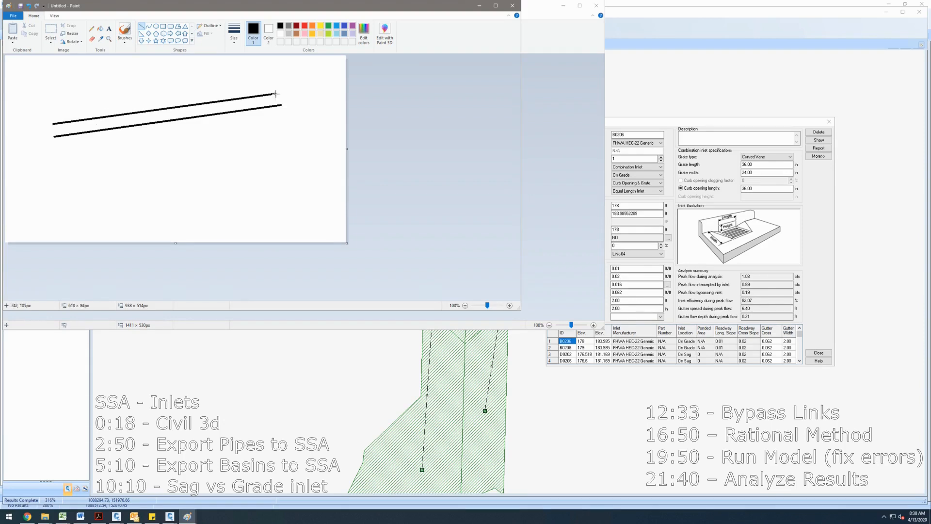
drag(52, 117, 274, 88)
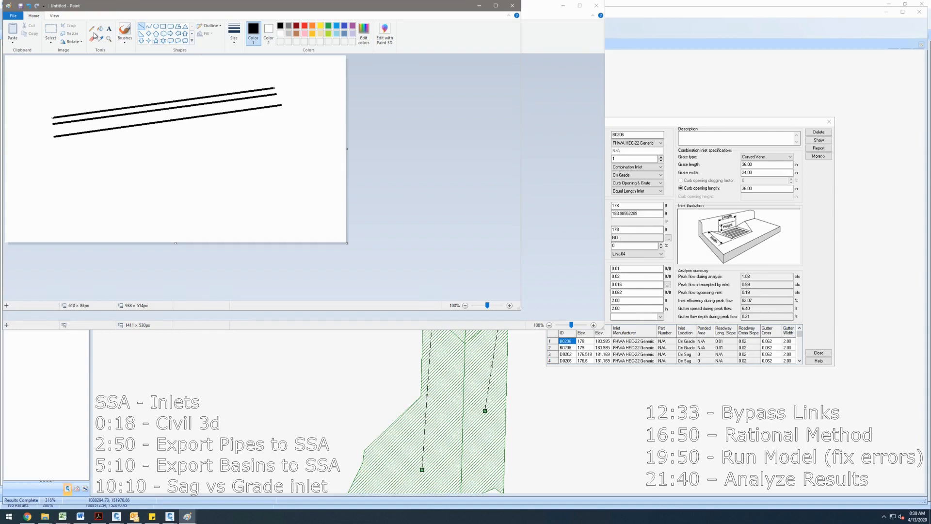
- Draw a red inlet box across the curb lines with the brush
click(163, 26)
click(304, 26)
drag(154, 111, 221, 144)
key(ctrl+z)
click(124, 32)
mouse_move(156, 110)
mouse_down()
mouse_move(163, 142)
mouse_move(194, 137)
mouse_up()
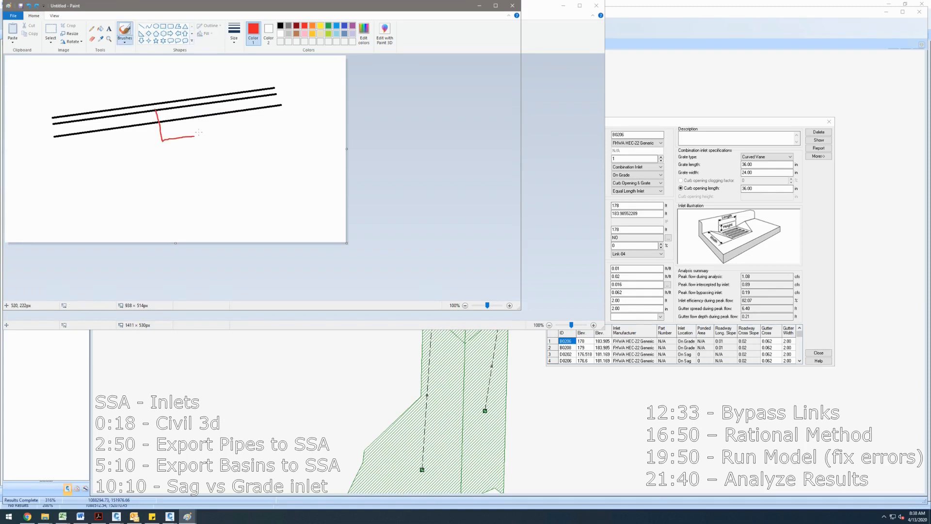
click(93, 30)
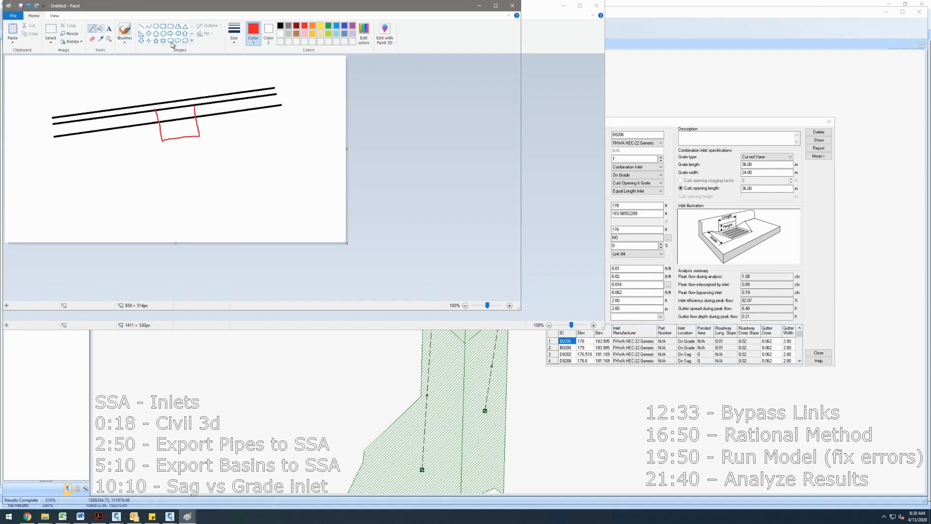
click(124, 41)
click(235, 105)
- Sketch blue flow arrows along the gutter, one curving into the inlet and others passing by
click(125, 30)
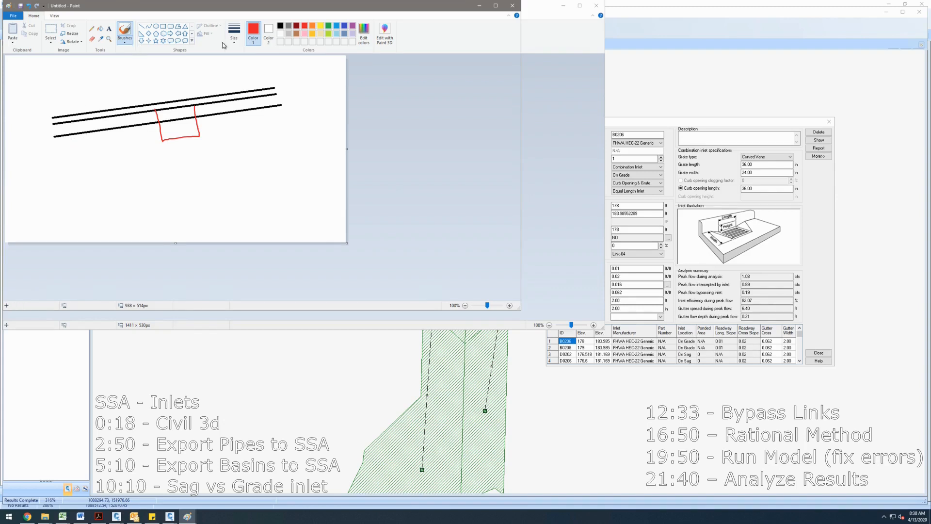
click(337, 27)
mouse_move(56, 144)
mouse_down()
mouse_move(154, 138)
mouse_move(150, 146)
mouse_move(151, 129)
mouse_up()
key(ctrl+z)
key(ctrl+z)
key(ctrl+z)
key(ctrl+z)
mouse_move(66, 141)
mouse_down()
mouse_move(138, 140)
mouse_move(130, 143)
mouse_up()
mouse_move(70, 181)
mouse_down()
mouse_move(144, 164)
mouse_move(149, 172)
mouse_move(288, 107)
mouse_up()
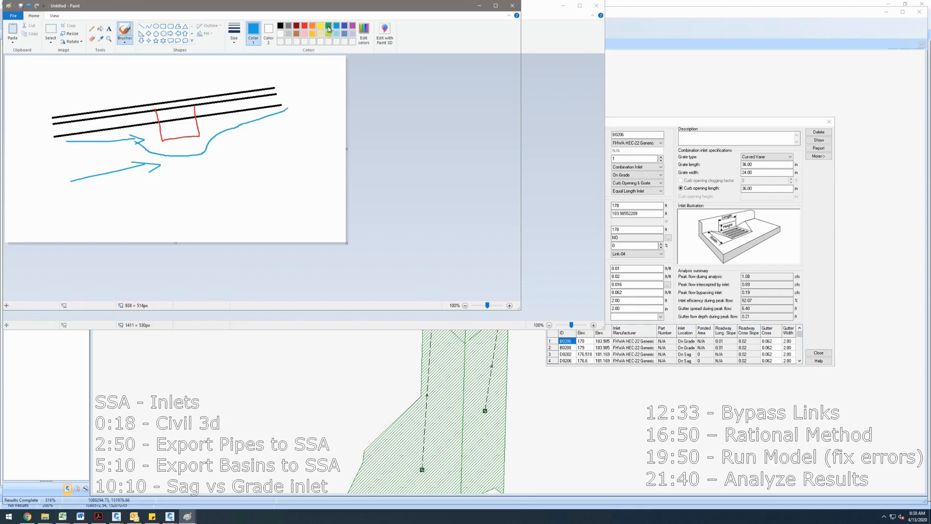
- Add green flow arrows and a curve showing flow bypassing the inlet
drag(53, 148, 110, 140)
mouse_move(66, 170)
mouse_down()
mouse_move(122, 165)
mouse_move(116, 170)
mouse_up()
mouse_move(87, 199)
mouse_down()
mouse_move(135, 194)
mouse_move(123, 203)
mouse_up()
mouse_move(140, 135)
mouse_down()
mouse_move(200, 169)
mouse_move(270, 119)
mouse_up()
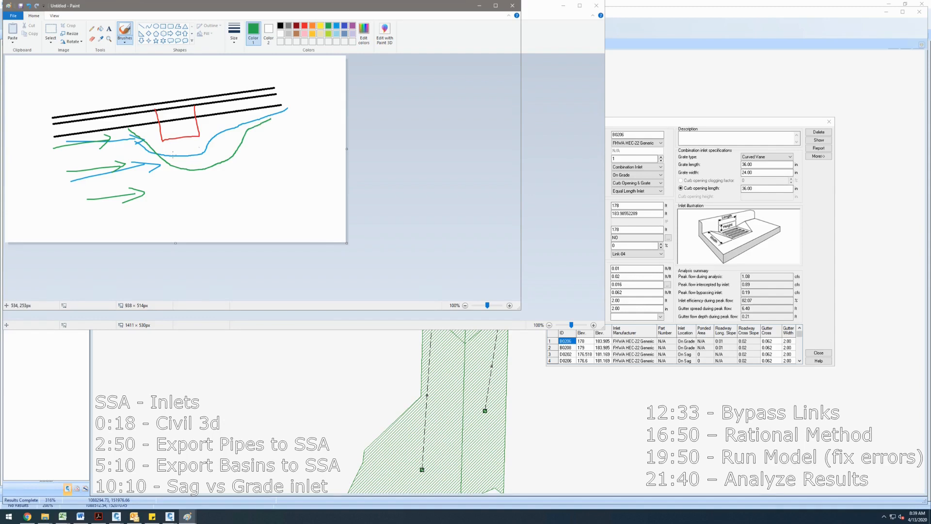
drag(190, 138, 200, 167)
key(ctrl+z)
click(479, 6)
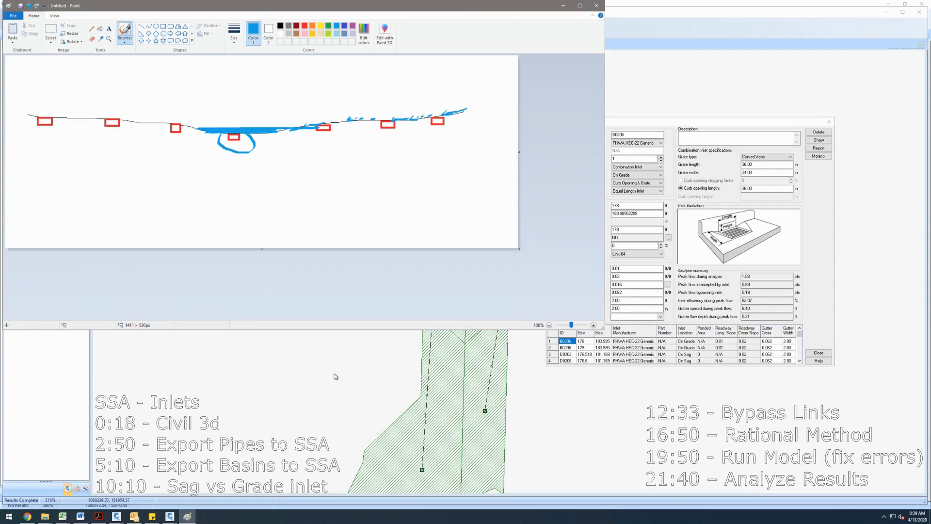
click(412, 380)
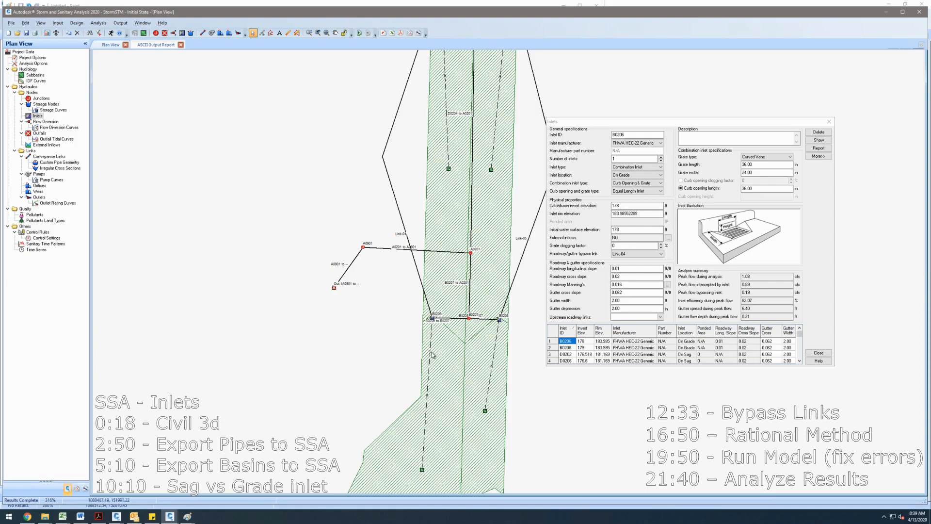
scroll(433, 318, up, 2)
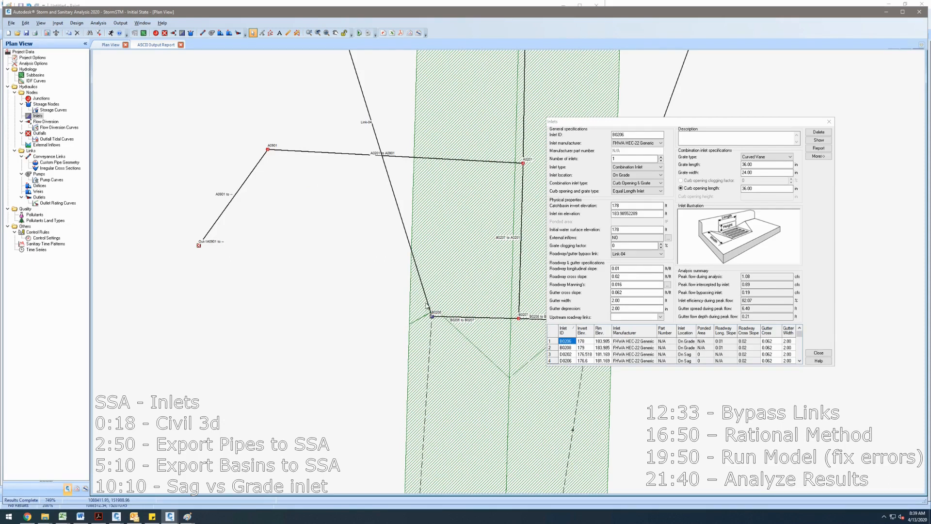
scroll(433, 318, down, 2)
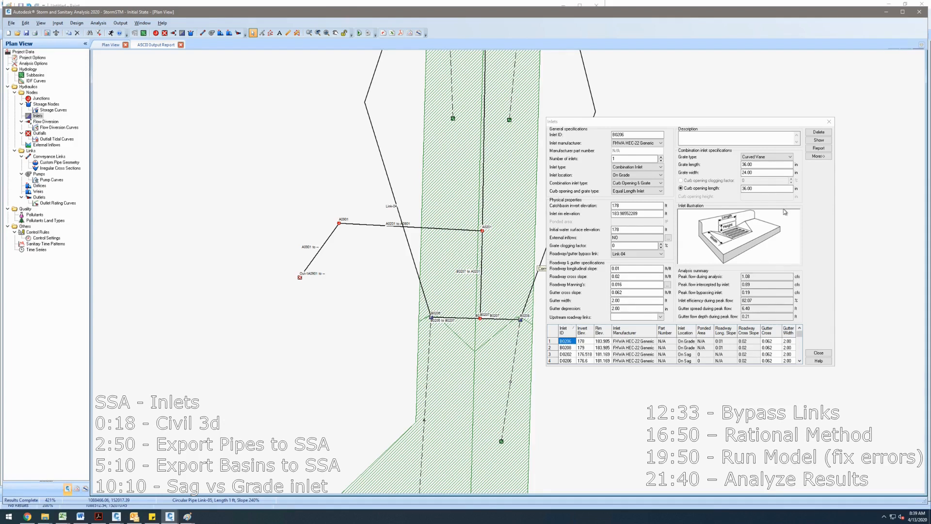
drag(682, 125, 735, 101)
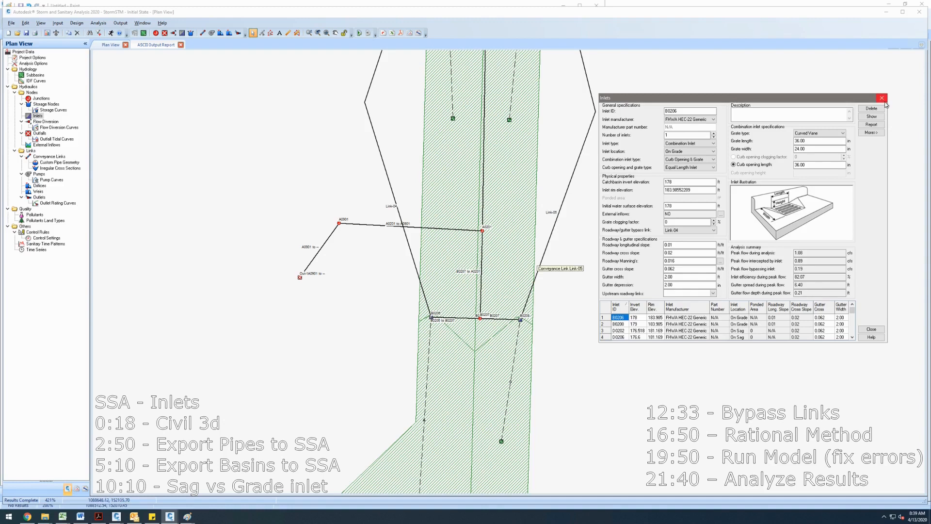